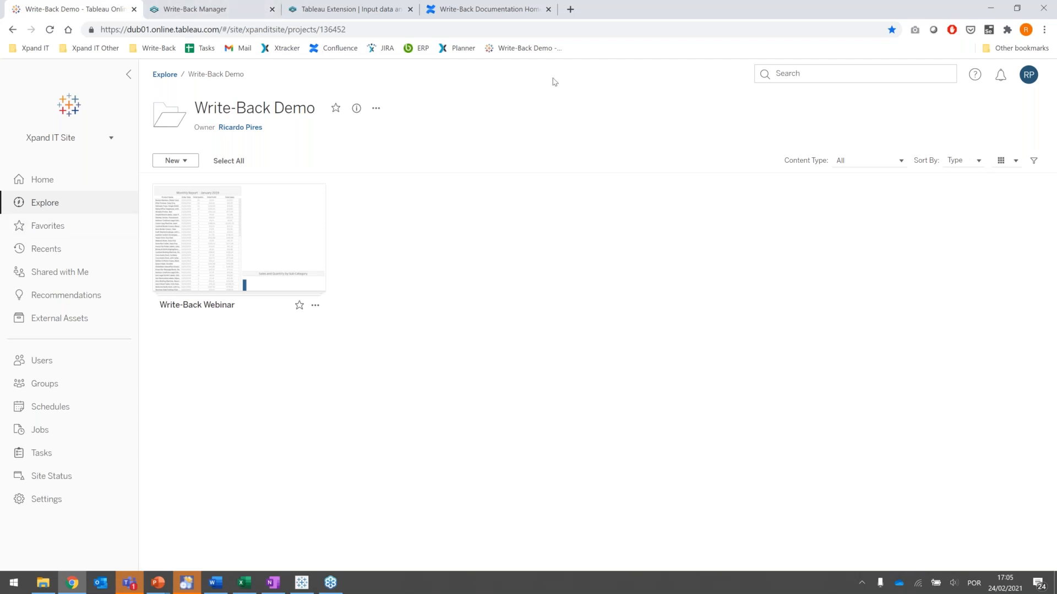
# - Open the Update Existing Data view of the Write-Back Webinar workbook
pyautogui.click(241, 240)
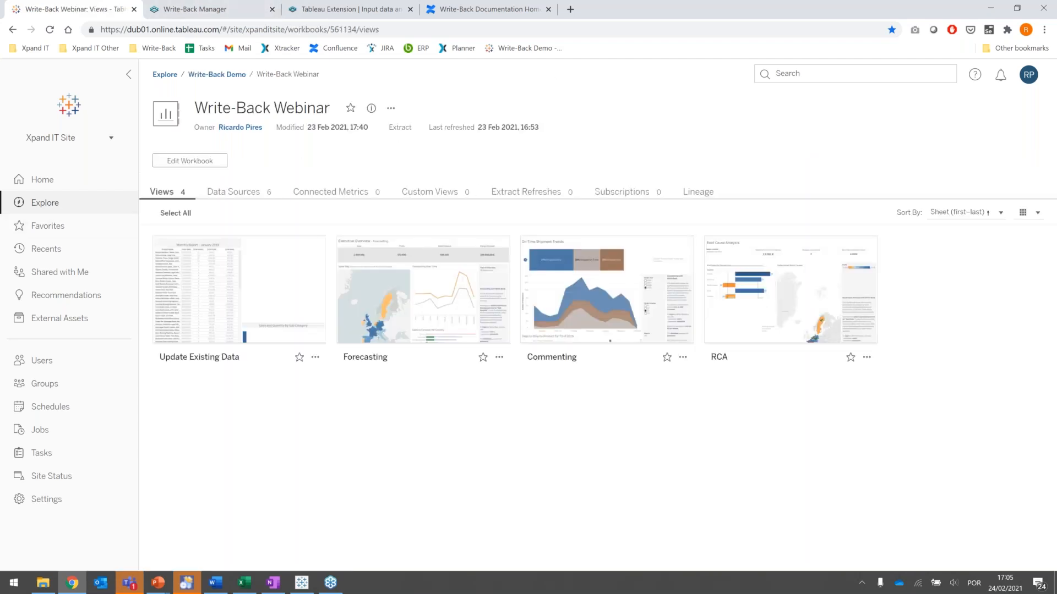
pyautogui.click(236, 272)
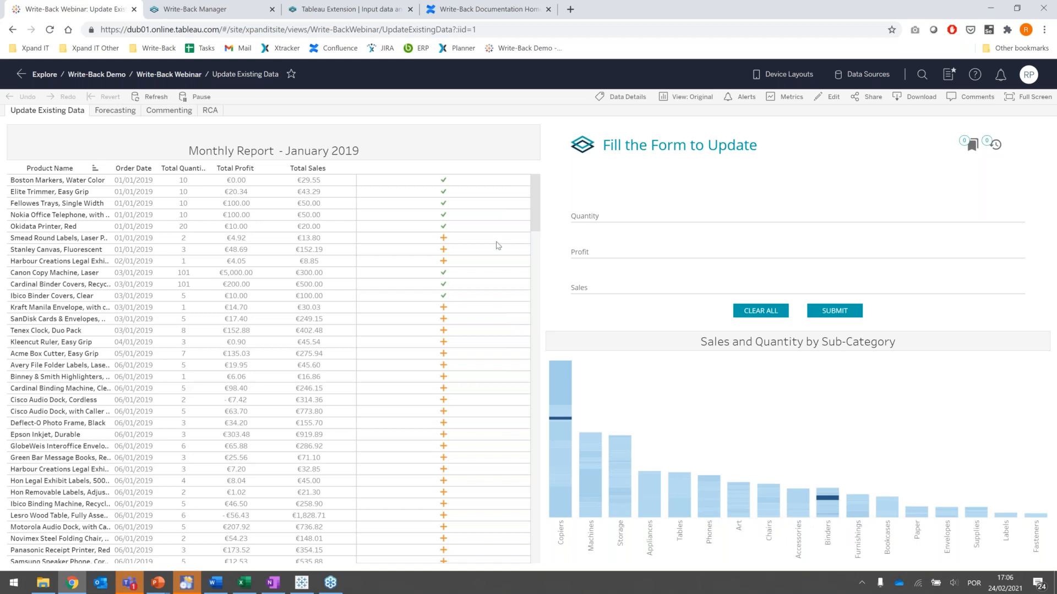
# - Update the Smead Round Labels row in the monthly report with quantity 5, profit 10 and sales 30, and submit it
pyautogui.click(445, 241)
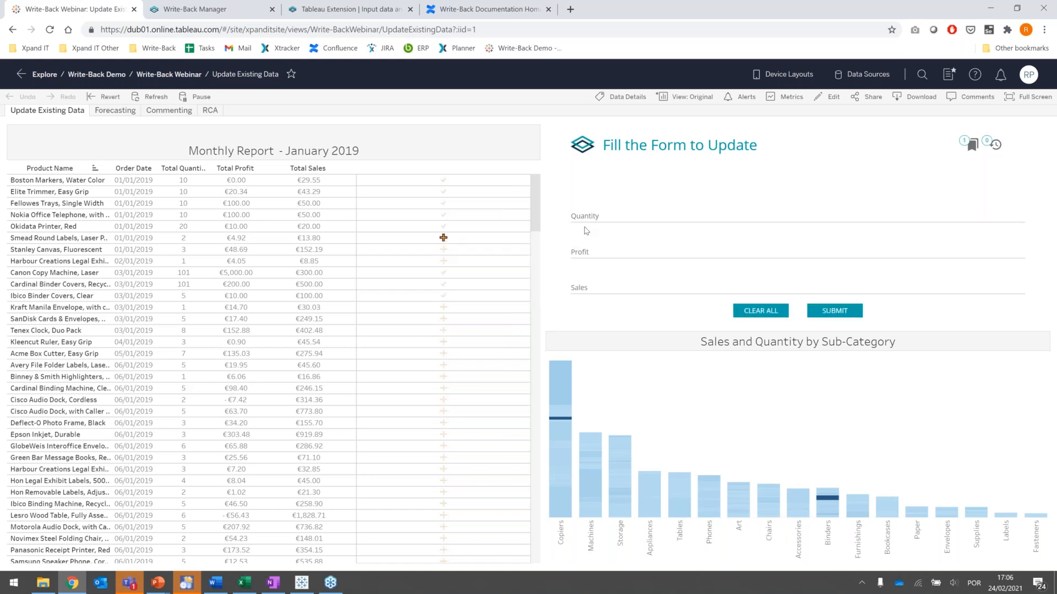
pyautogui.click(607, 218)
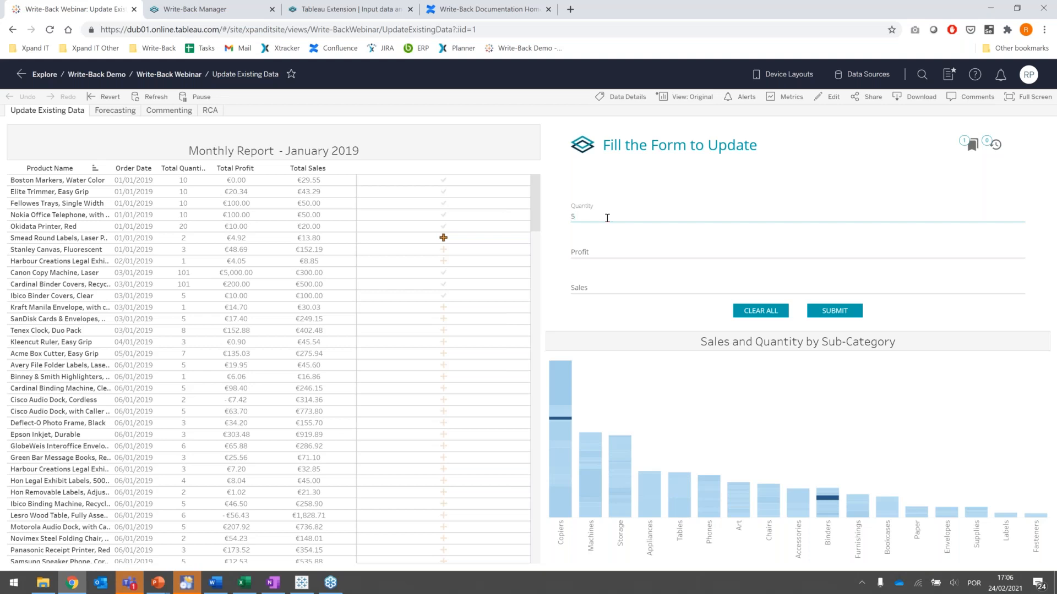
pyautogui.click(595, 249)
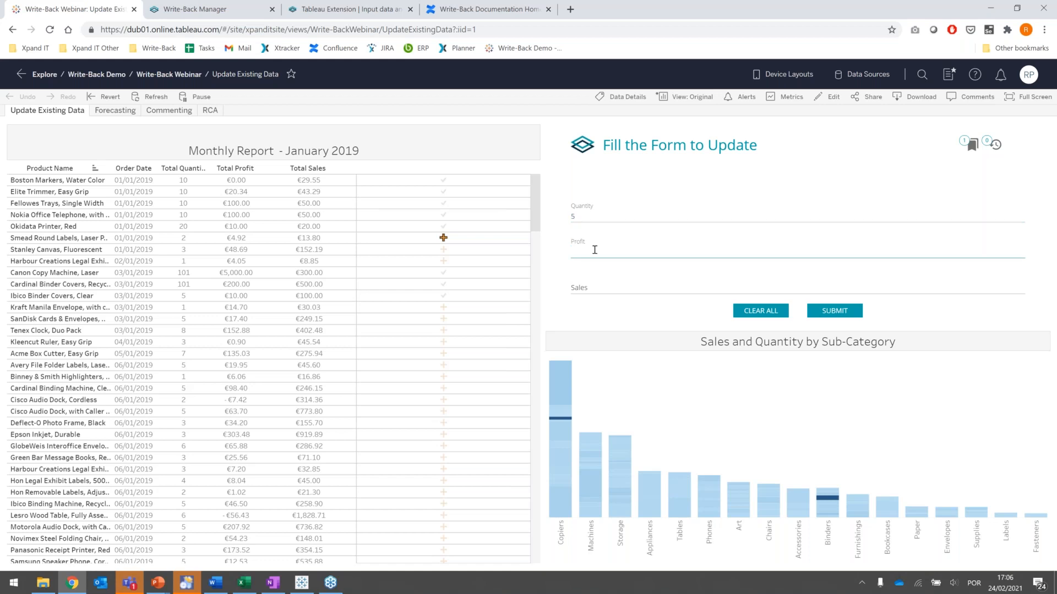
pyautogui.write('10')
pyautogui.click(587, 290)
pyautogui.write('30')
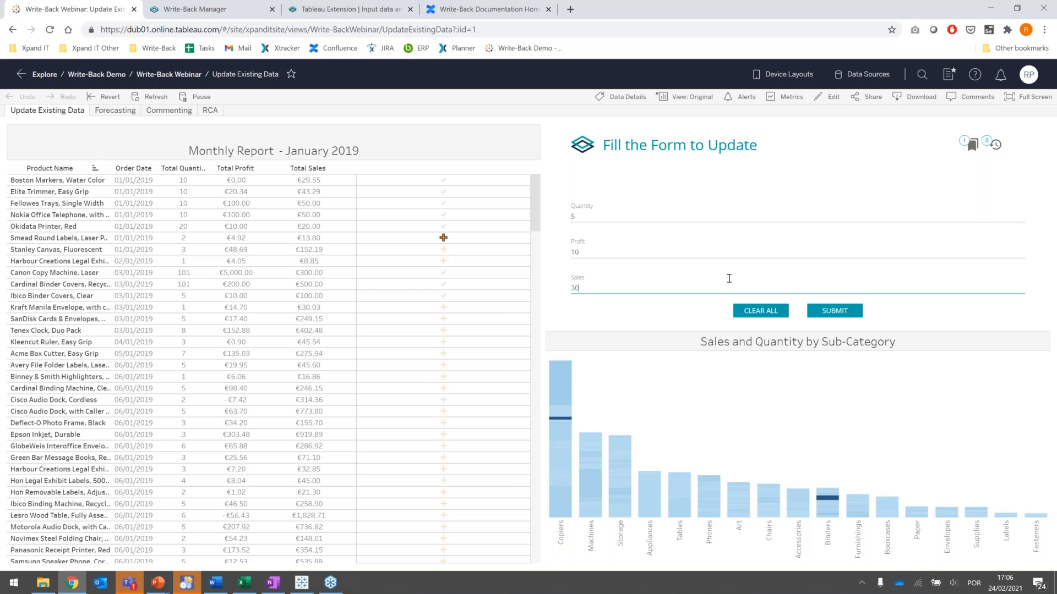
pyautogui.click(824, 313)
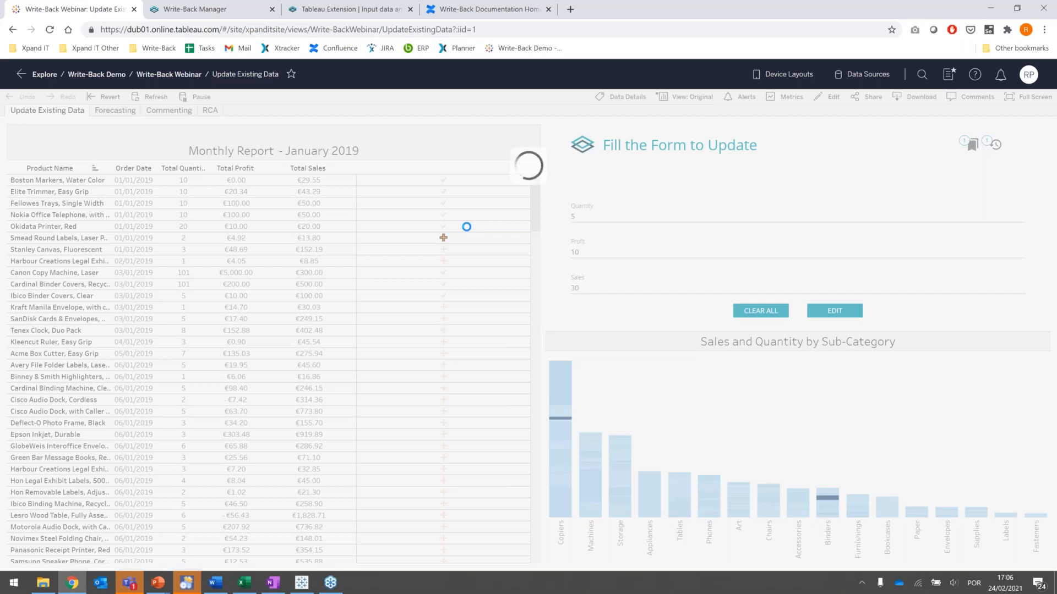
pyautogui.moveTo(442, 242)
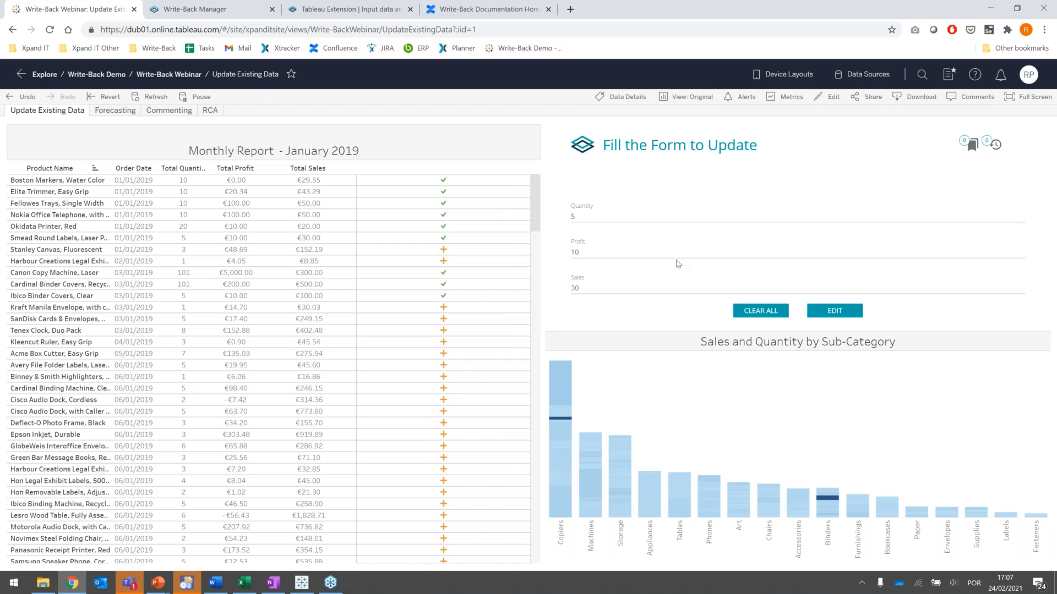
# - Open the Forecasting dashboard and bring up the forecast entry form for Spain
pyautogui.click(109, 112)
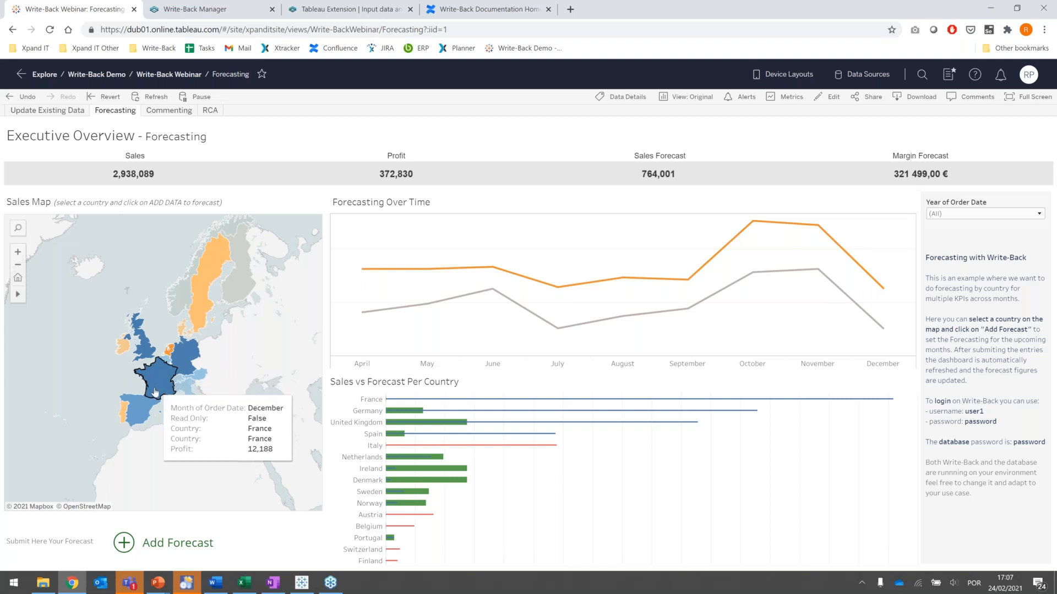
pyautogui.click(145, 415)
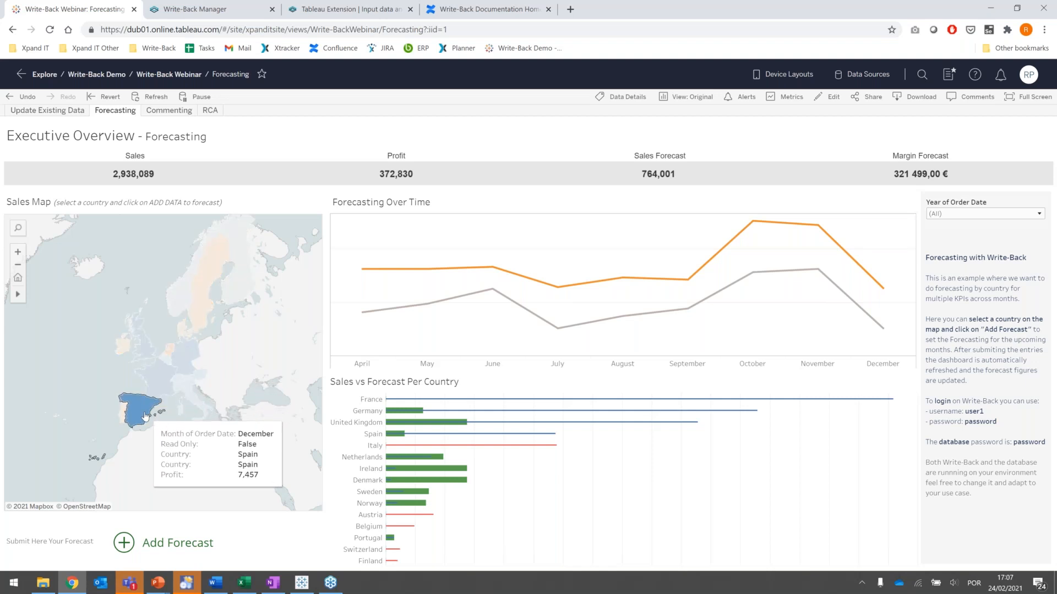
pyautogui.click(123, 544)
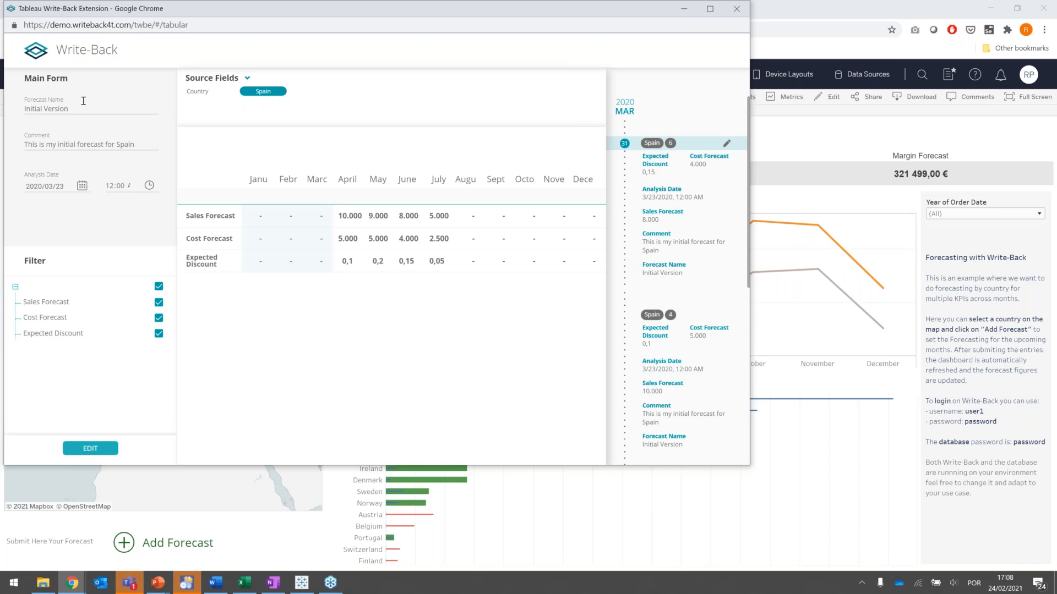
# - Enter Spain's August figures: sales forecast 6000, cost forecast 3000 and expected discount 0,1
pyautogui.click(474, 218)
pyautogui.write('6000')
pyautogui.click(473, 238)
pyautogui.write('3000')
pyautogui.click(471, 266)
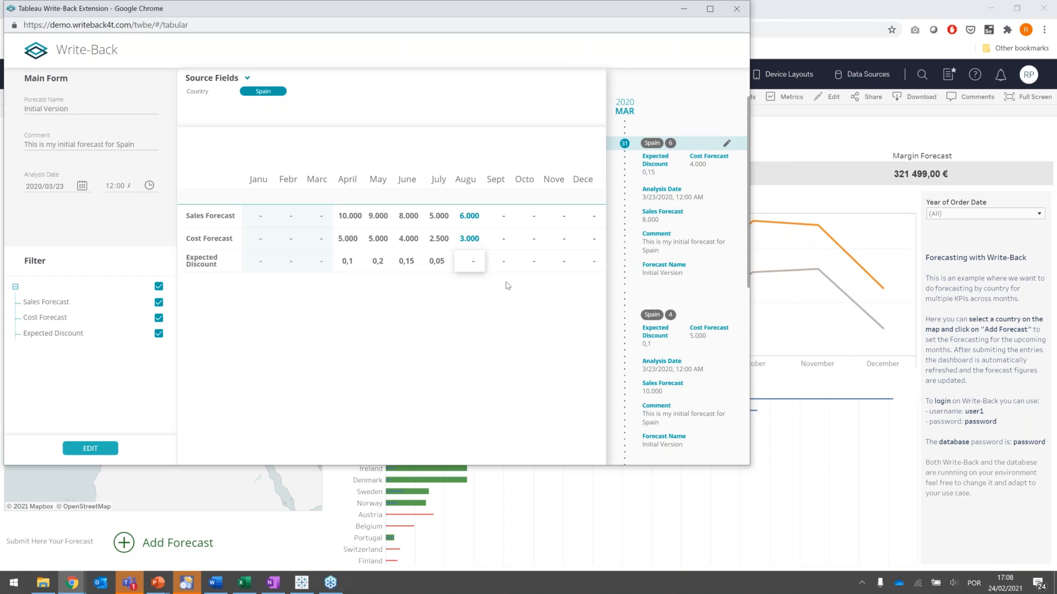
pyautogui.click(466, 268)
pyautogui.write('0,1')
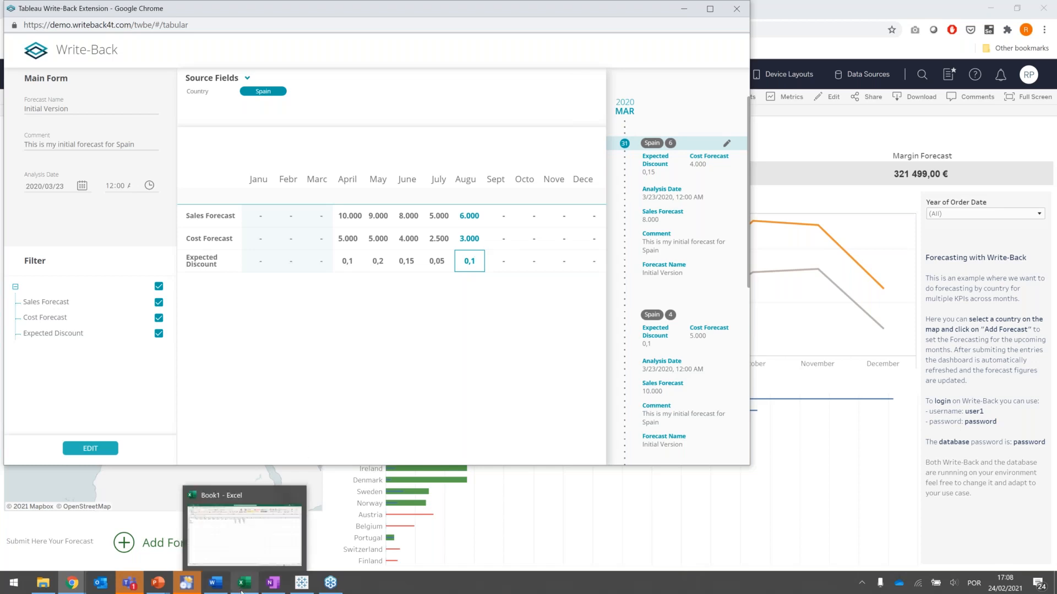
# - Copy the October to December sales, cost and discount values from the Excel sheet into the forecast grid starting at September's sales forecast
pyautogui.click(242, 590)
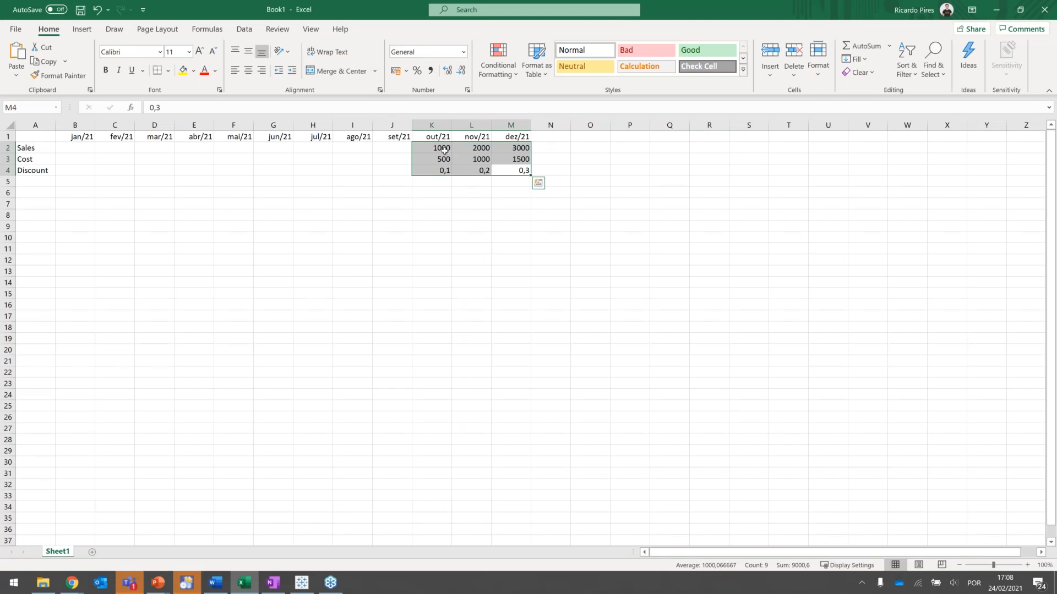
pyautogui.hotkey('ctrl', 'c')
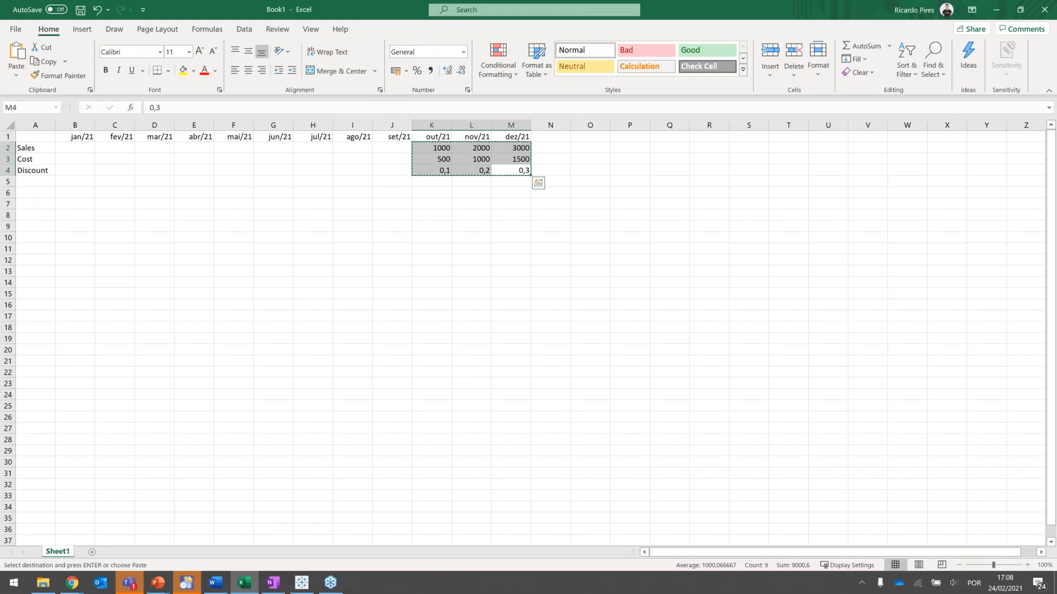
pyautogui.hotkey('alt', 'Tab')
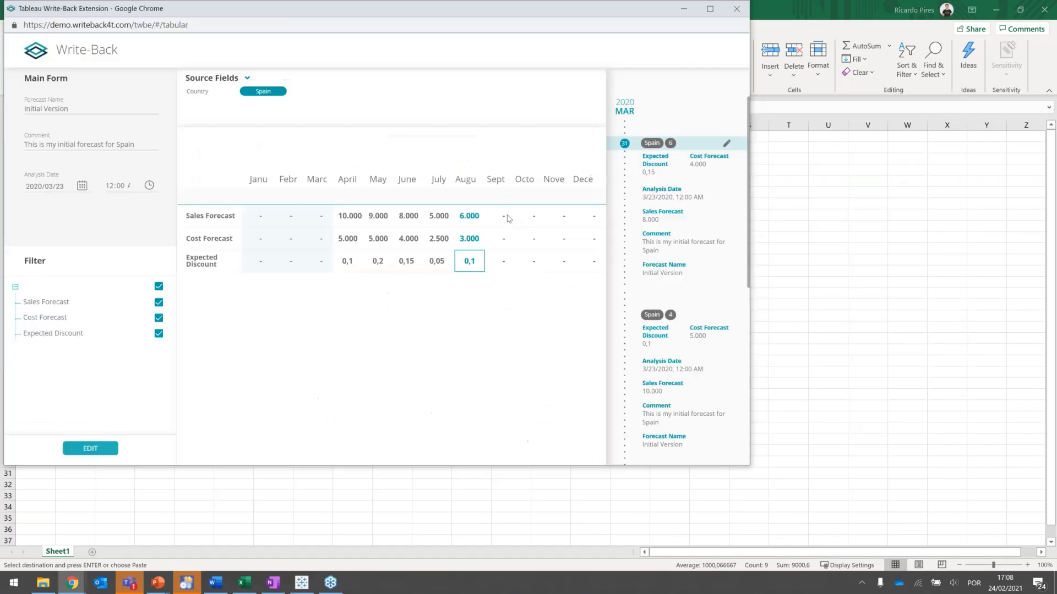
pyautogui.click(507, 219)
pyautogui.hotkey('ctrl', 'v')
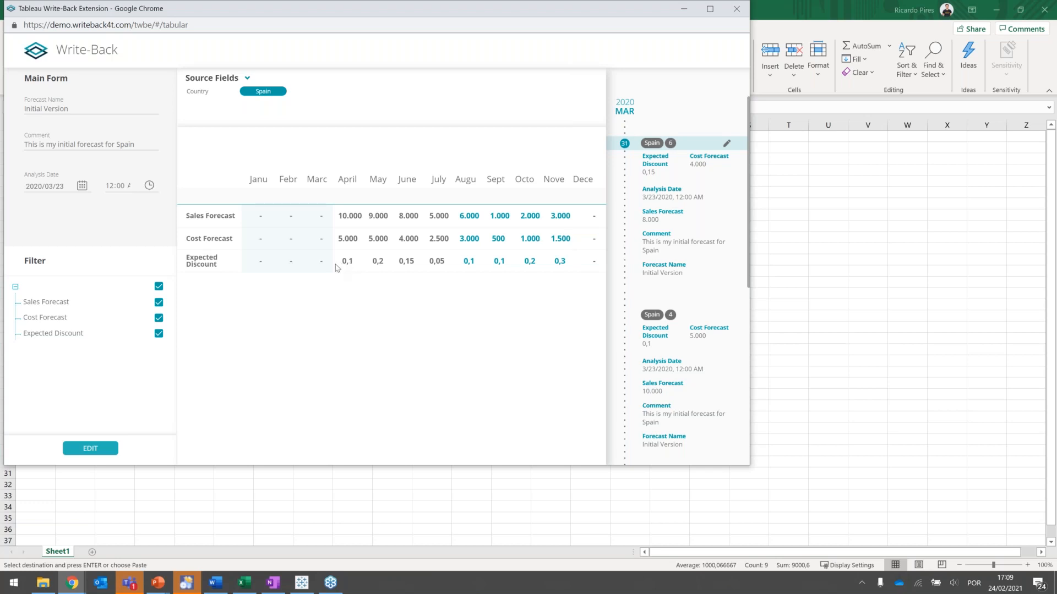
# - Submit the edited Spain forecast, then return to the Forecasting dashboard and clear Spain's selection on the map
pyautogui.click(85, 450)
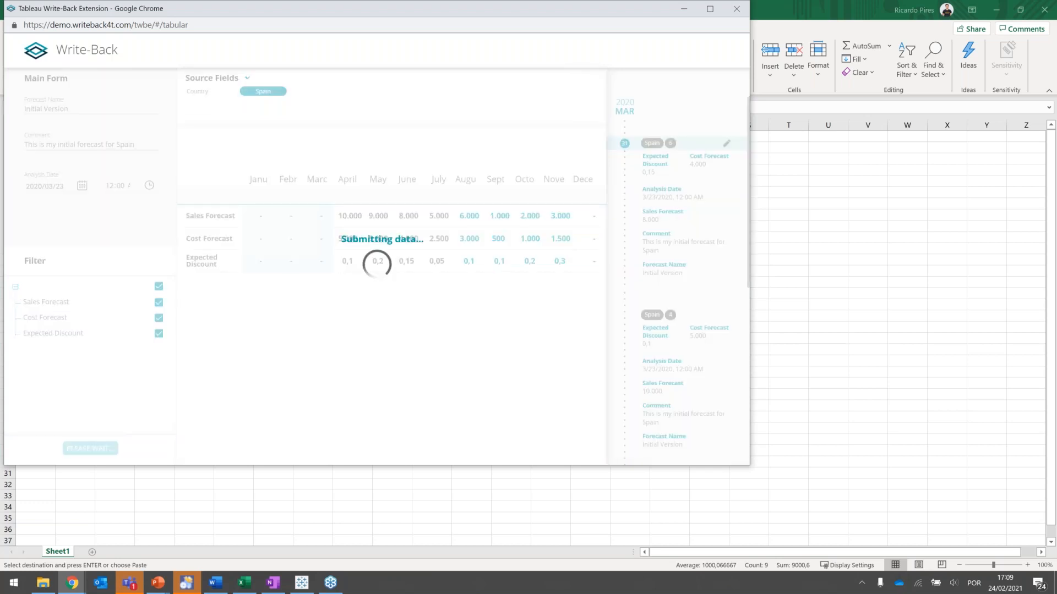
pyautogui.hotkey('alt', 'Tab')
pyautogui.hotkey('alt', 'Tab')
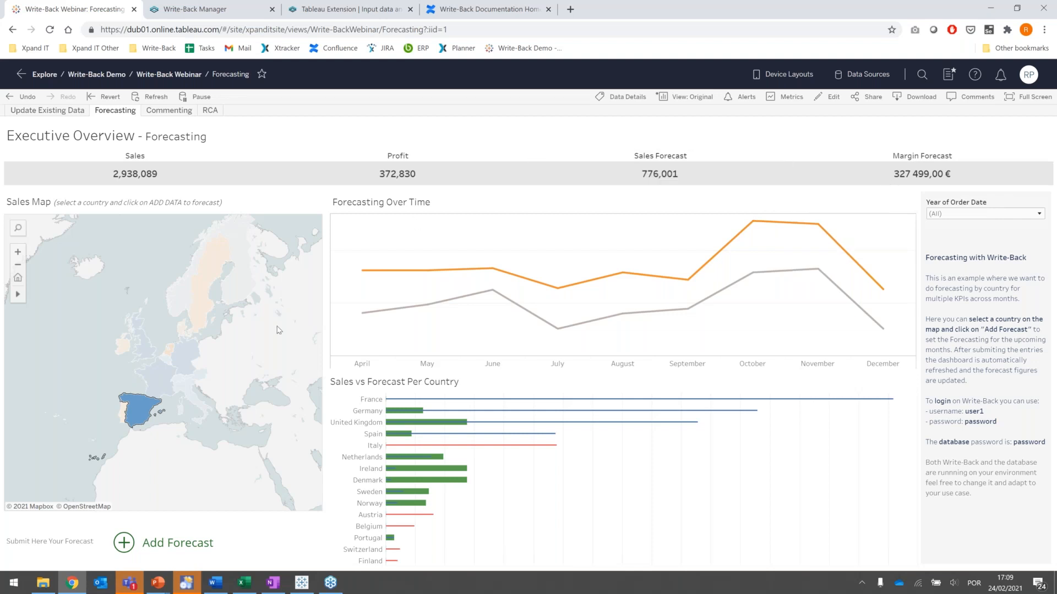
pyautogui.click(143, 412)
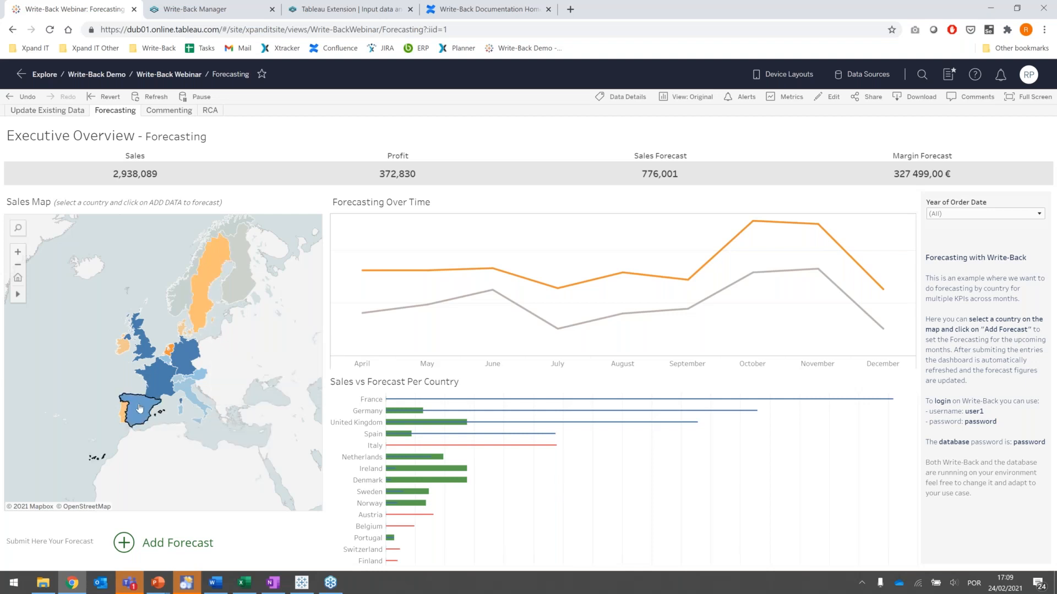
pyautogui.moveTo(140, 409)
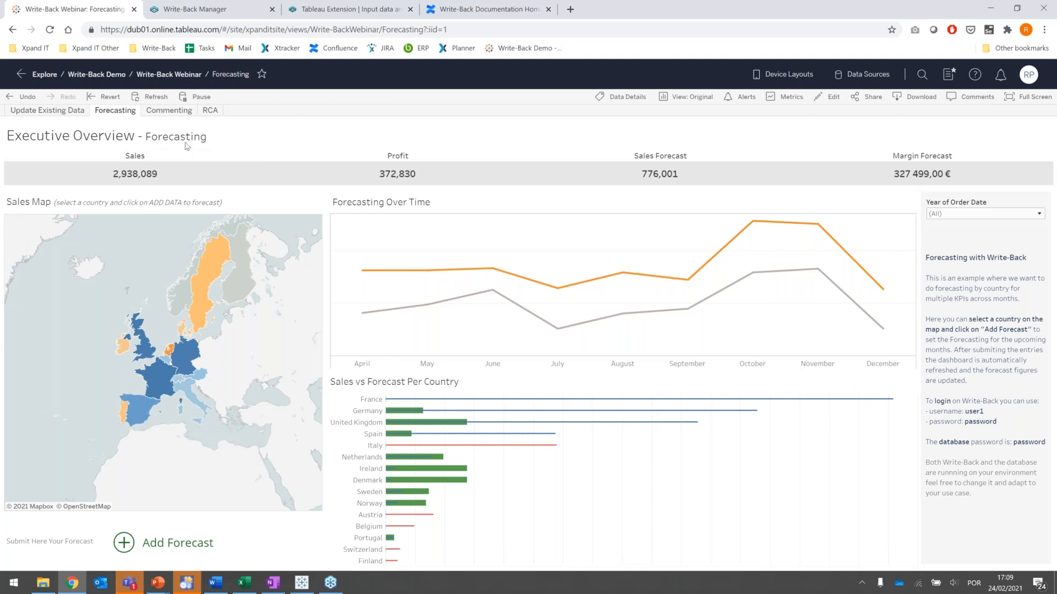
# - Open the Commenting dashboard and filter the shipment trends to order quarter Q4
pyautogui.click(157, 111)
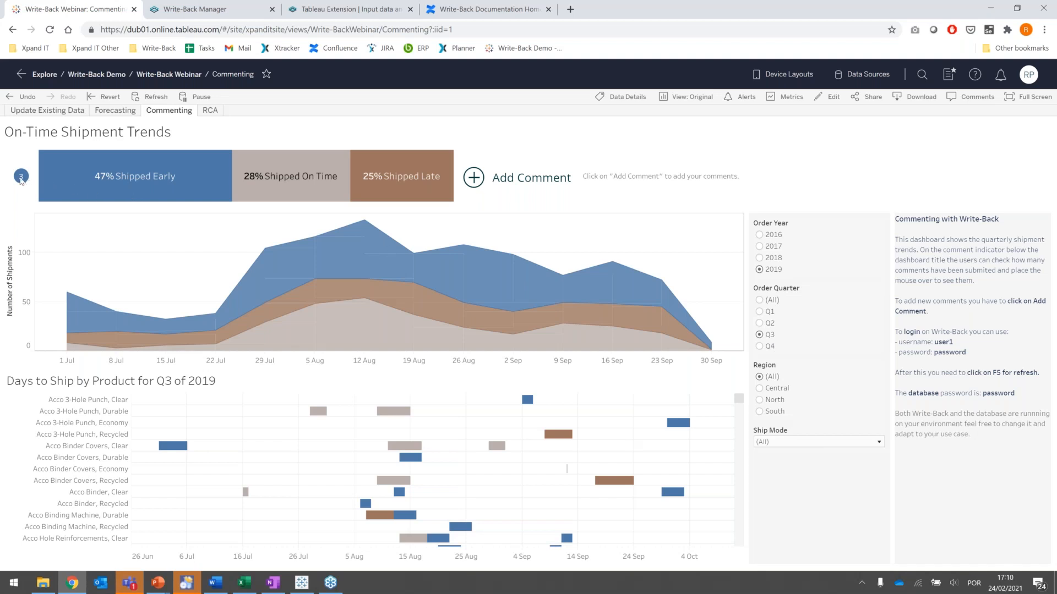
pyautogui.moveTo(21, 181)
pyautogui.click(759, 347)
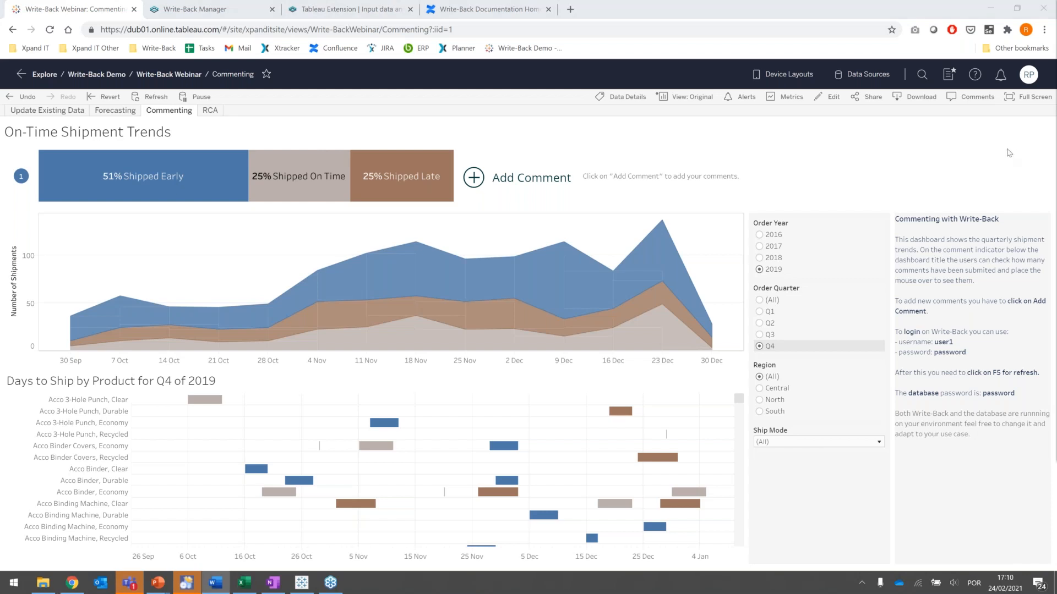
# - Add and submit the analysis comment "We shipped early more than 50% this is really good" for Q4 2019
pyautogui.click(474, 178)
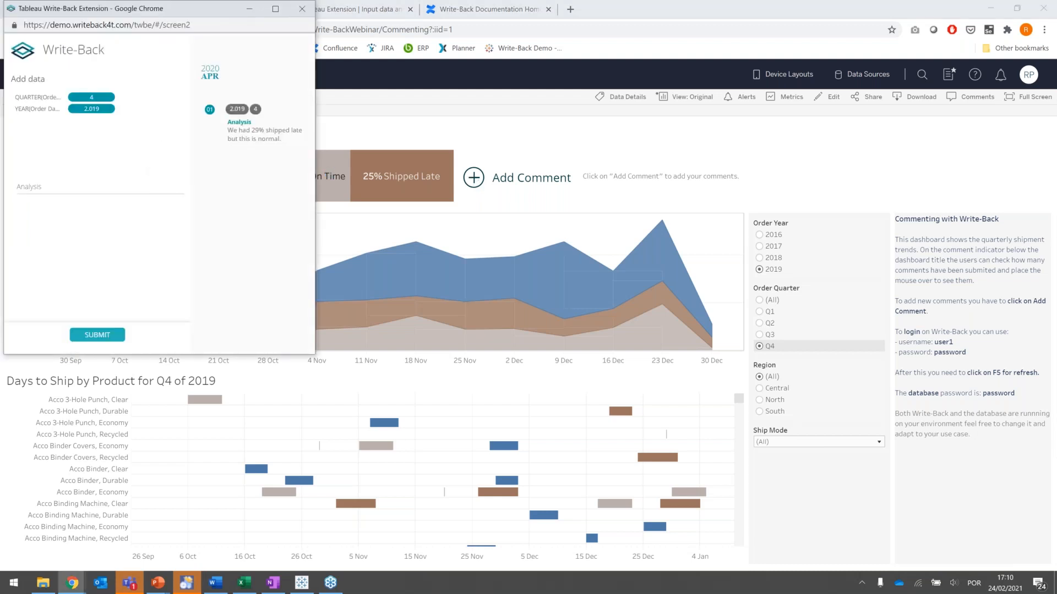
pyautogui.click(114, 188)
pyautogui.hotkey('ctrl', 'v')
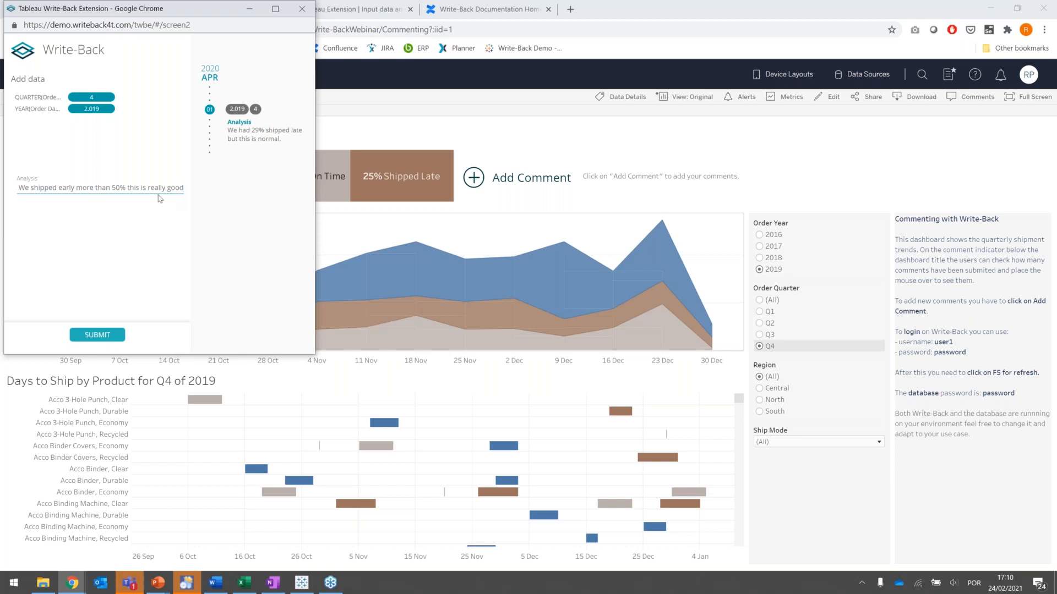
pyautogui.click(96, 336)
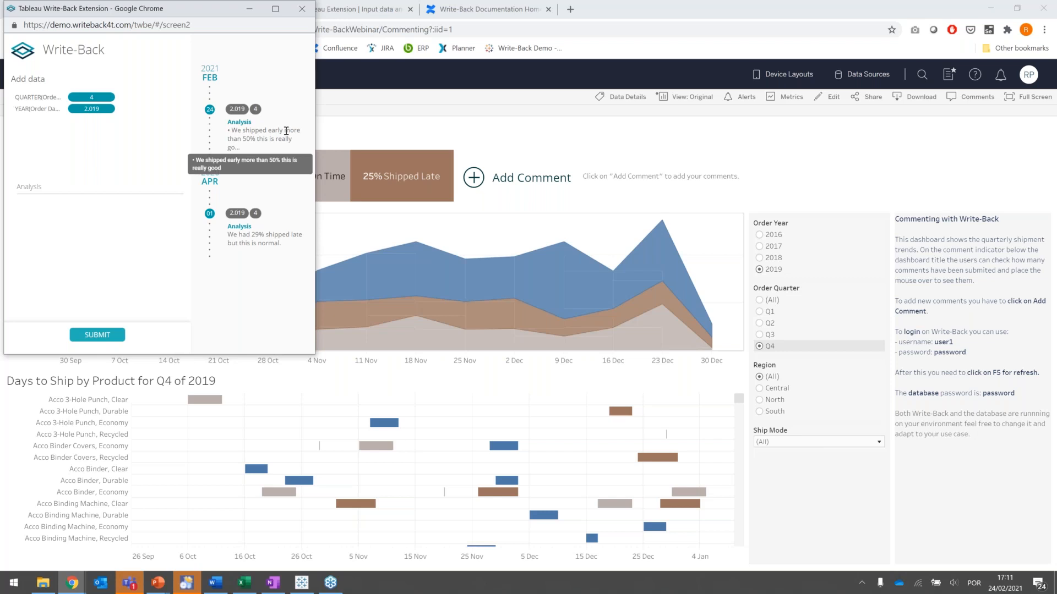
# - Edit the February 2021 comment to remove its leading bullet and resubmit it
pyautogui.click(292, 112)
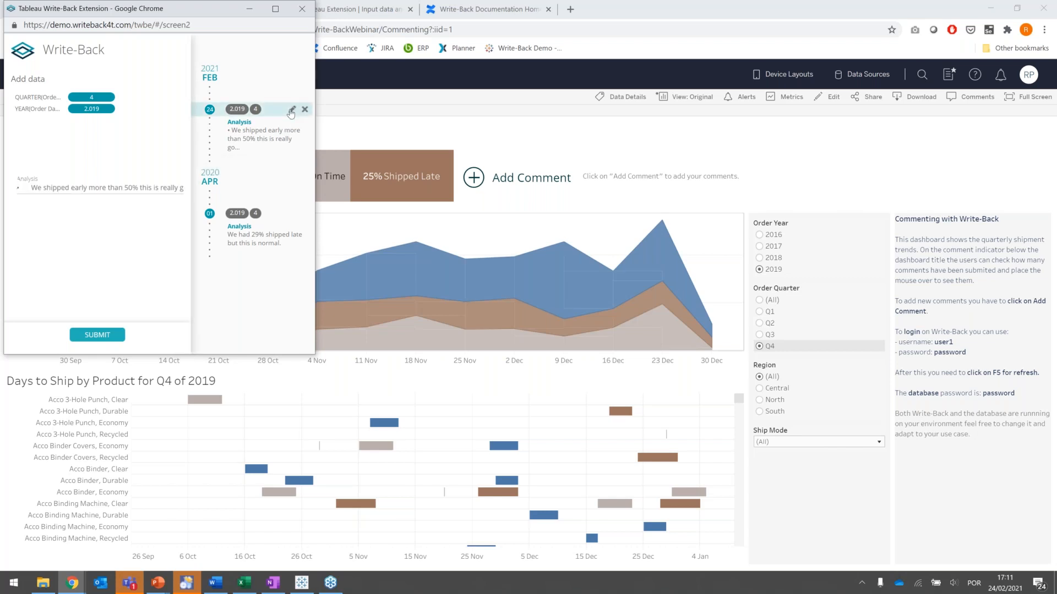
pyautogui.press('BackSpace')
pyautogui.press('BackSpace')
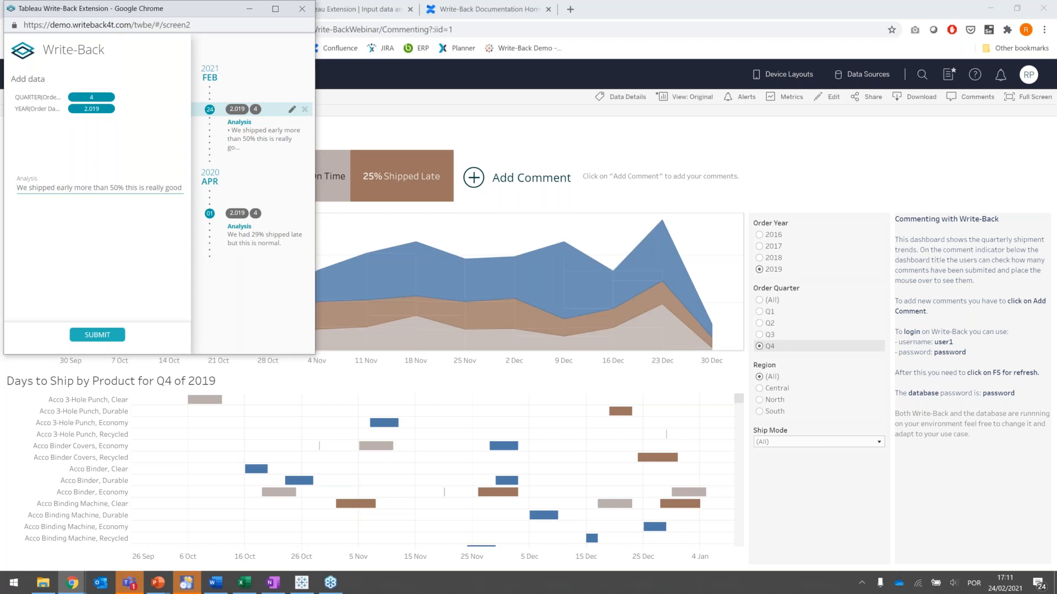
pyautogui.moveTo(291, 113)
pyautogui.click(97, 335)
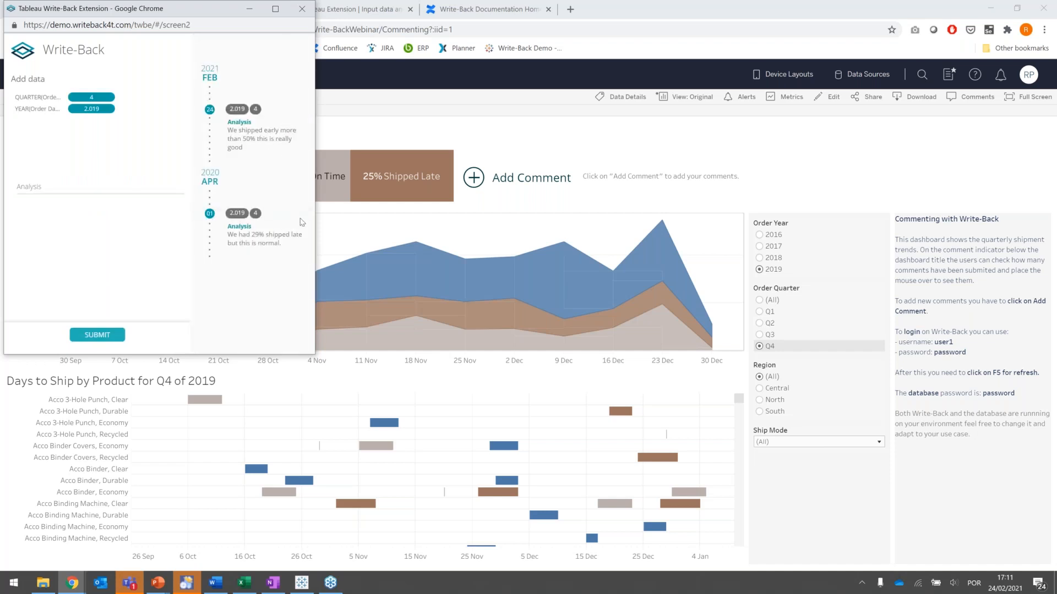
# - Delete the April 2020 comment about 29% shipped late and refresh the Commenting dashboard
pyautogui.moveTo(305, 219)
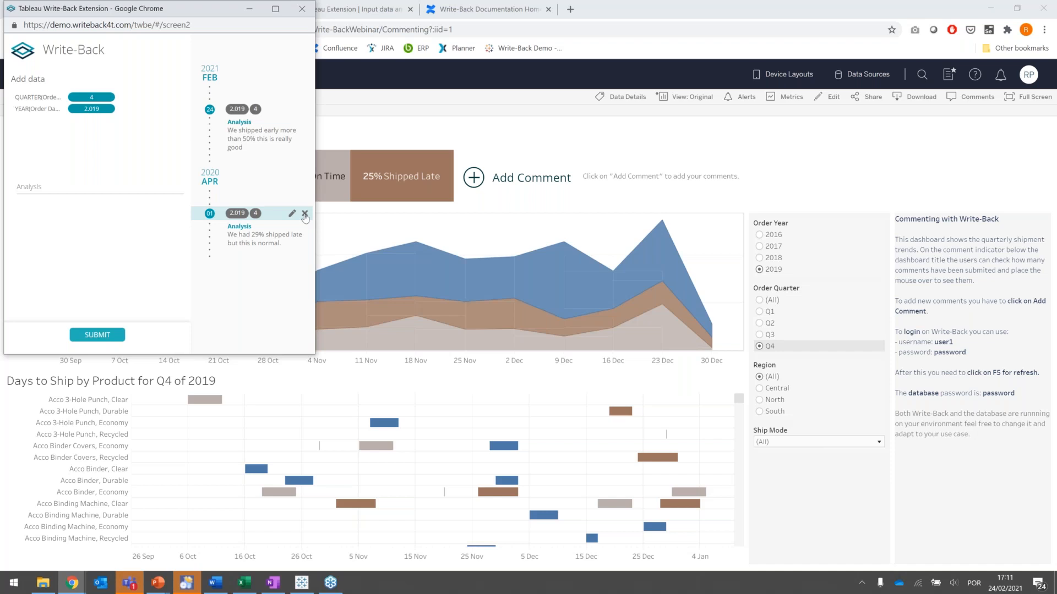
pyautogui.click(305, 214)
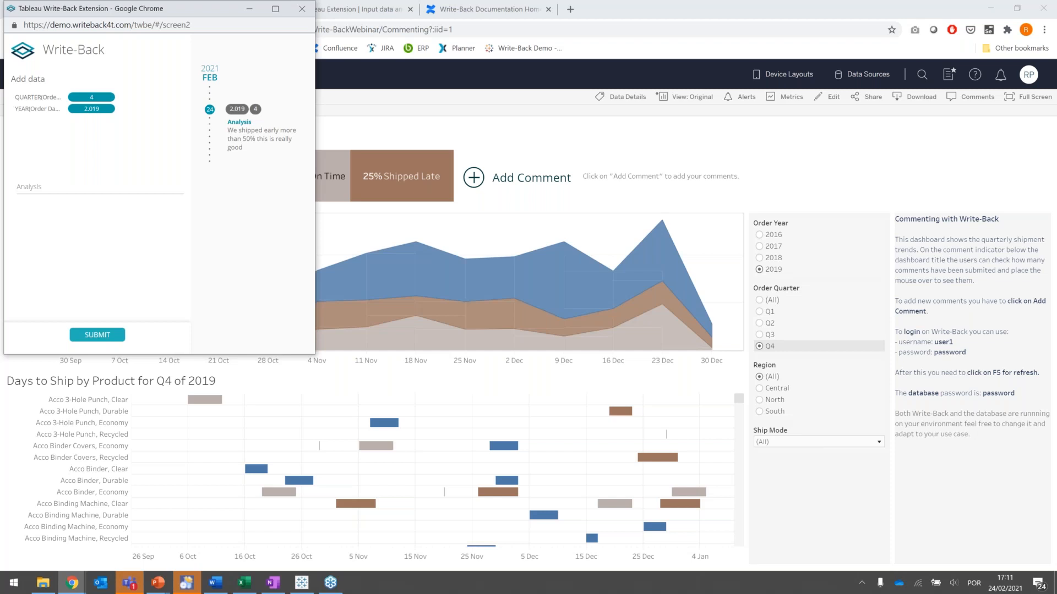
pyautogui.click(300, 18)
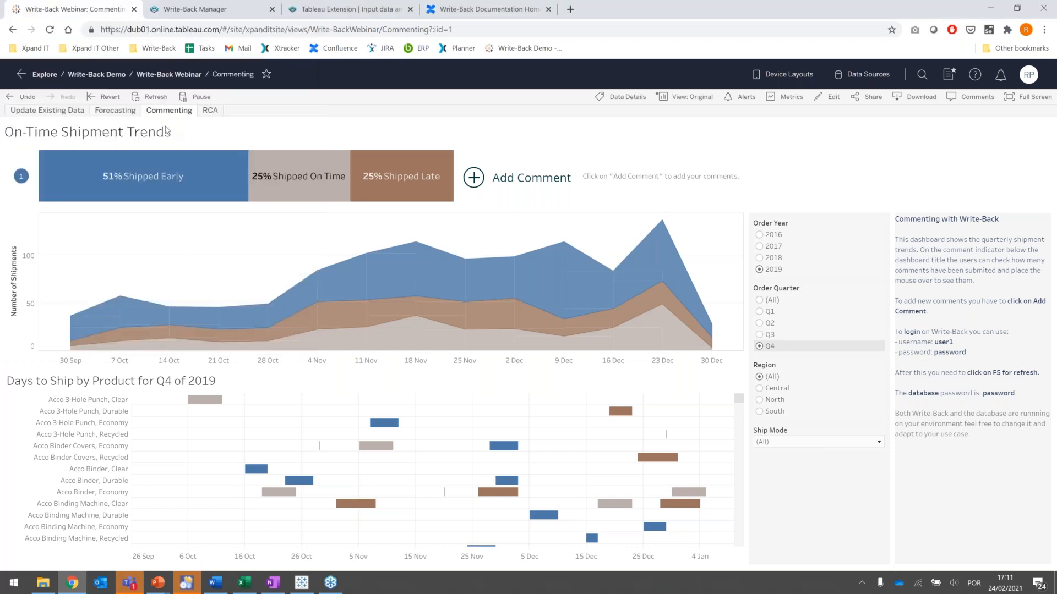
pyautogui.click(148, 98)
# - Open the RCA dashboard and examine France's profitability deviation and the determined root causes on the map
pyautogui.moveTo(21, 178)
pyautogui.click(211, 111)
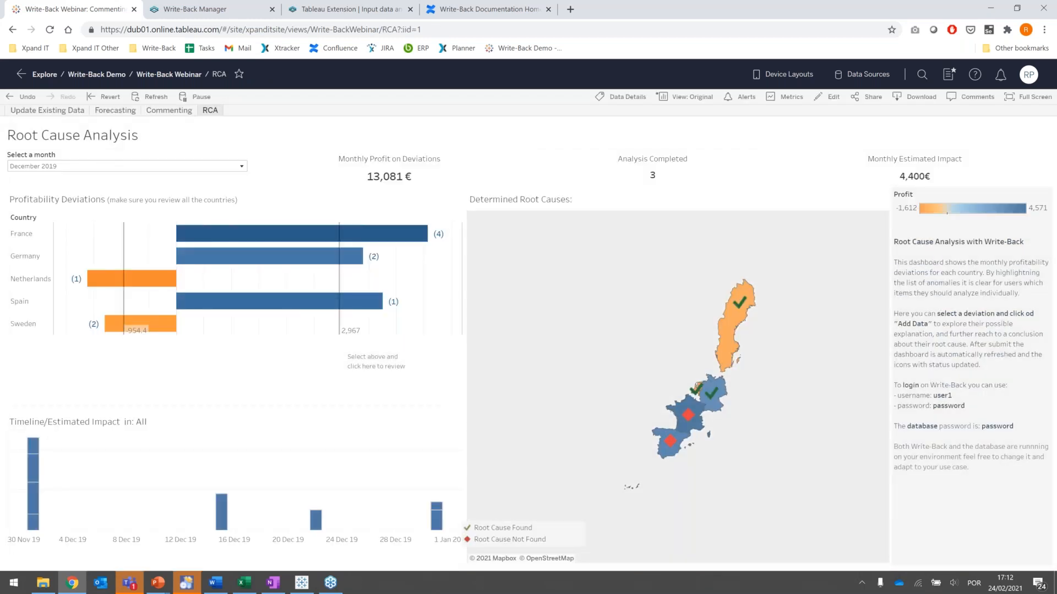
pyautogui.click(259, 231)
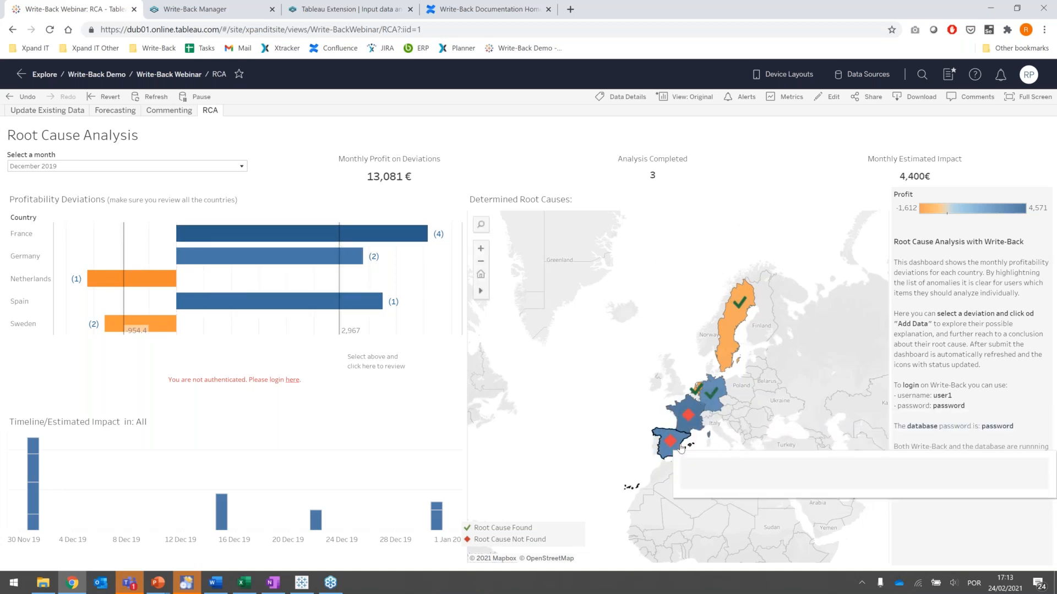
pyautogui.moveTo(709, 398)
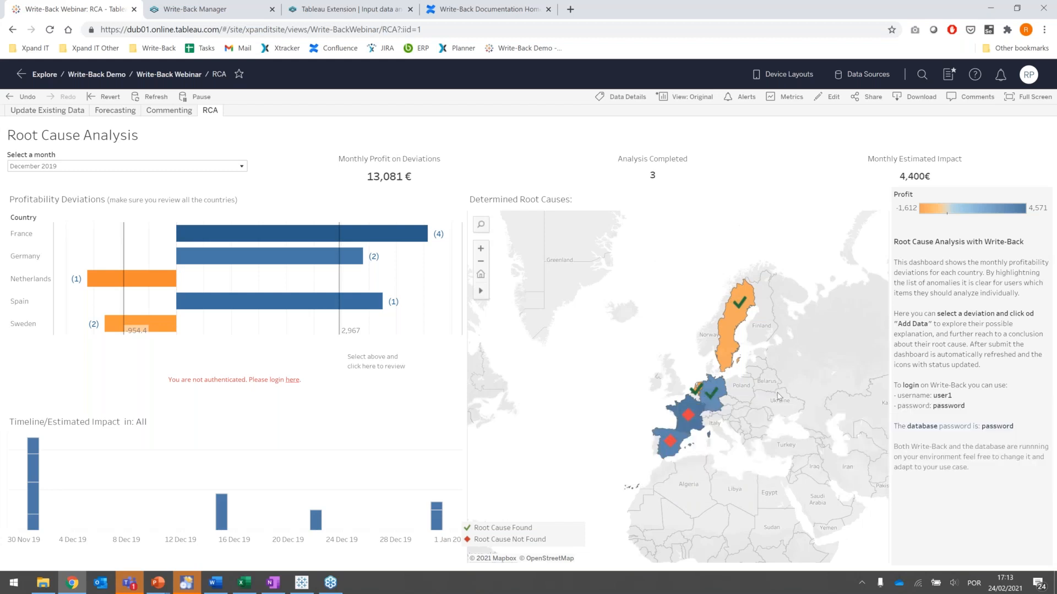
# - Log in to the Write-Back extension on the RCA dashboard with the prefilled user1 credentials
pyautogui.moveTo(738, 301)
pyautogui.moveTo(685, 421)
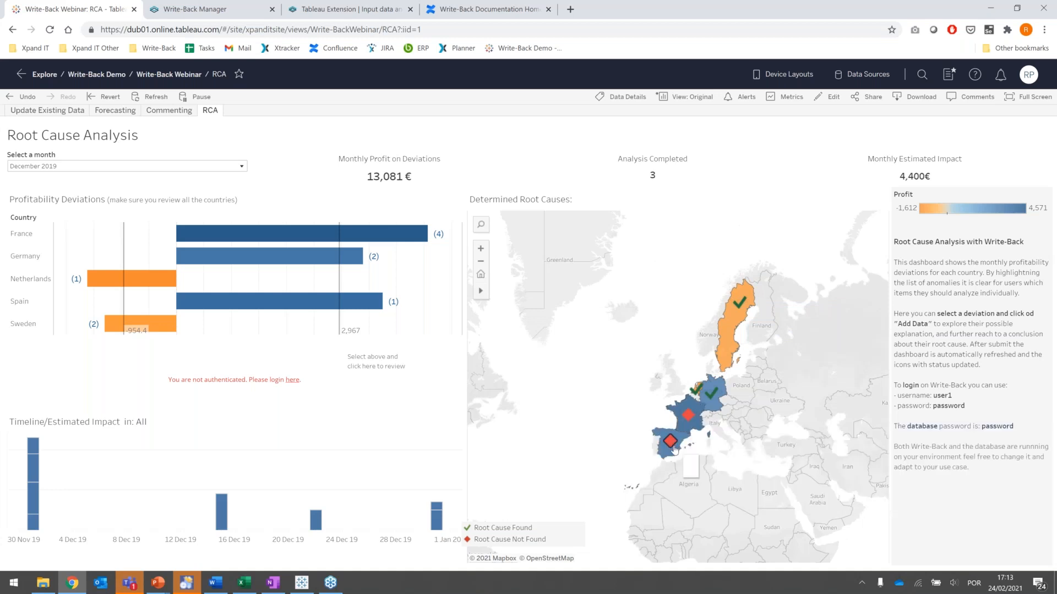
pyautogui.click(292, 382)
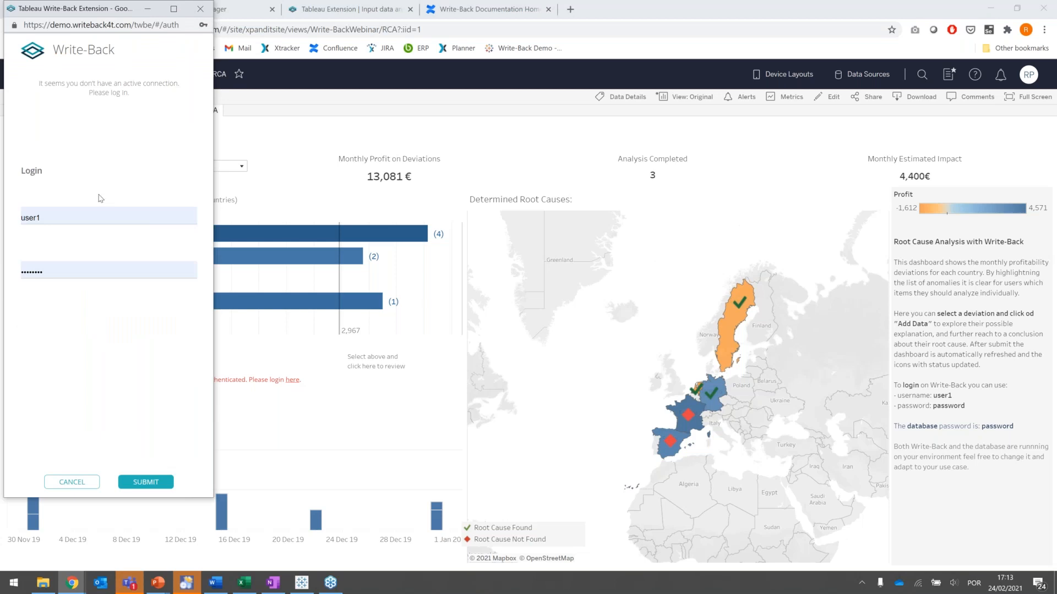
pyautogui.click(135, 483)
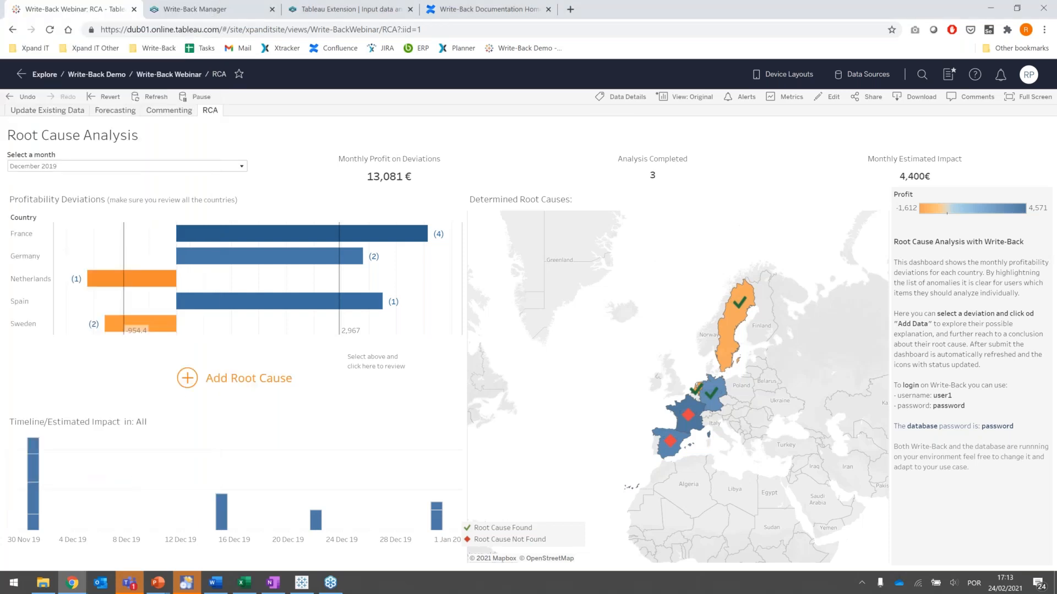
# - Start a new root cause entry for Spain's deviation and enter "New factory" as the event causing impact
pyautogui.click(212, 307)
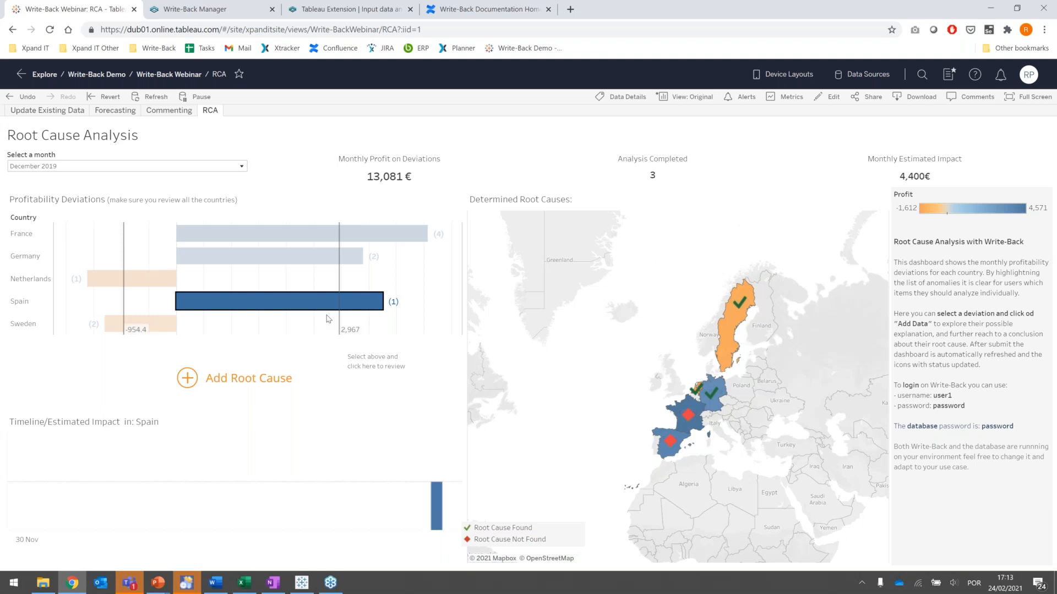
pyautogui.click(193, 381)
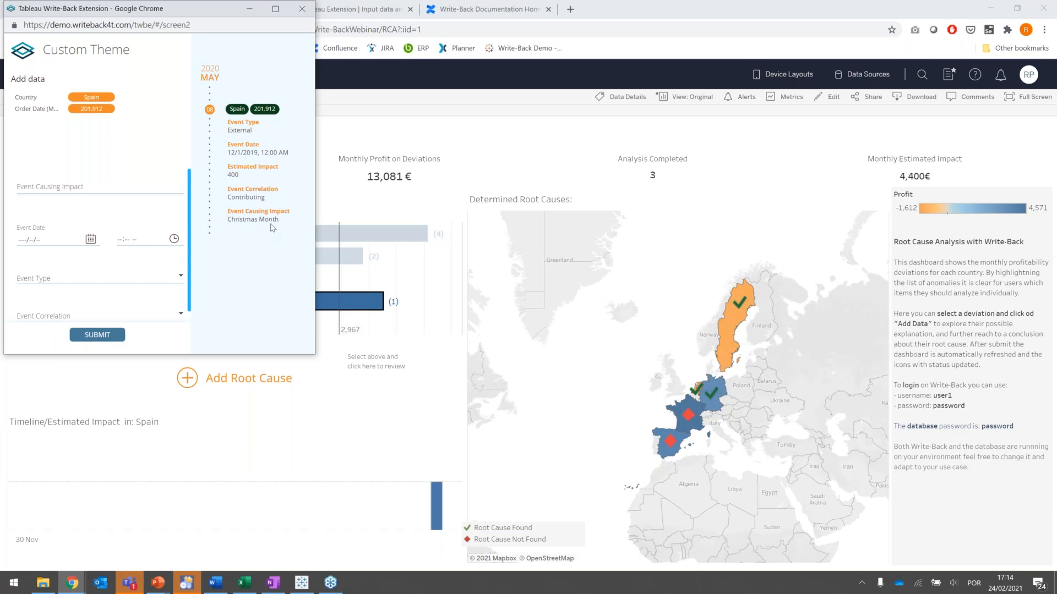
pyautogui.click(120, 179)
pyautogui.write('New factory')
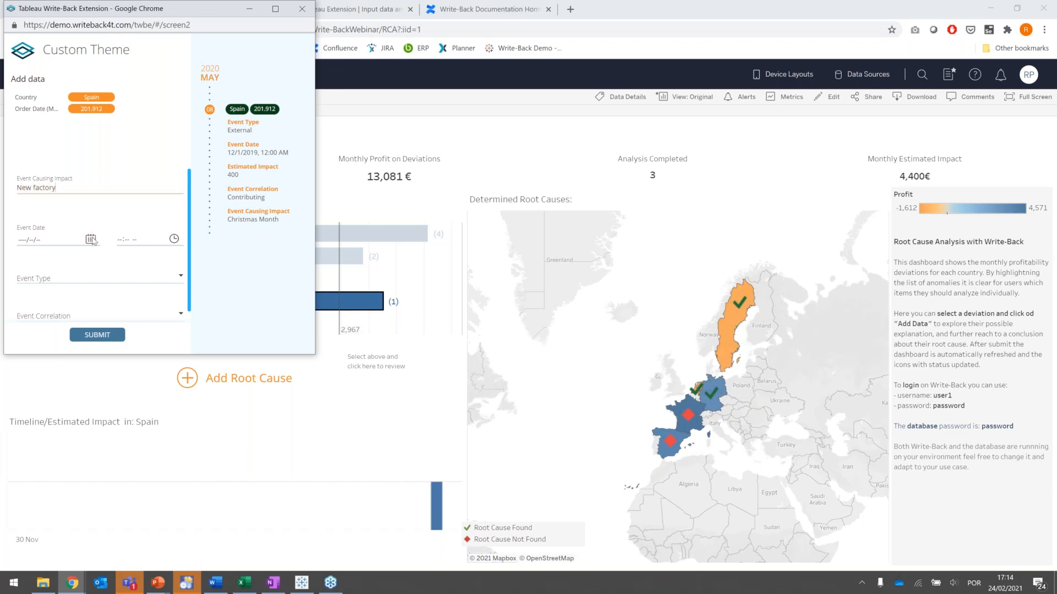
# - Set the event date to 2021/01/01 and the event type to Internal
pyautogui.click(63, 238)
pyautogui.click(63, 207)
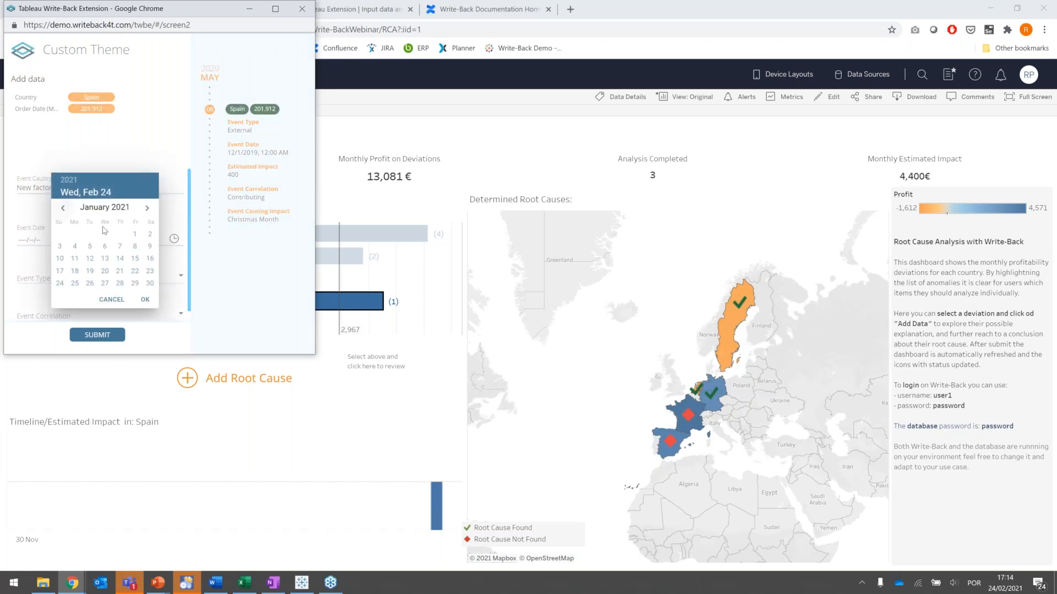
pyautogui.click(135, 233)
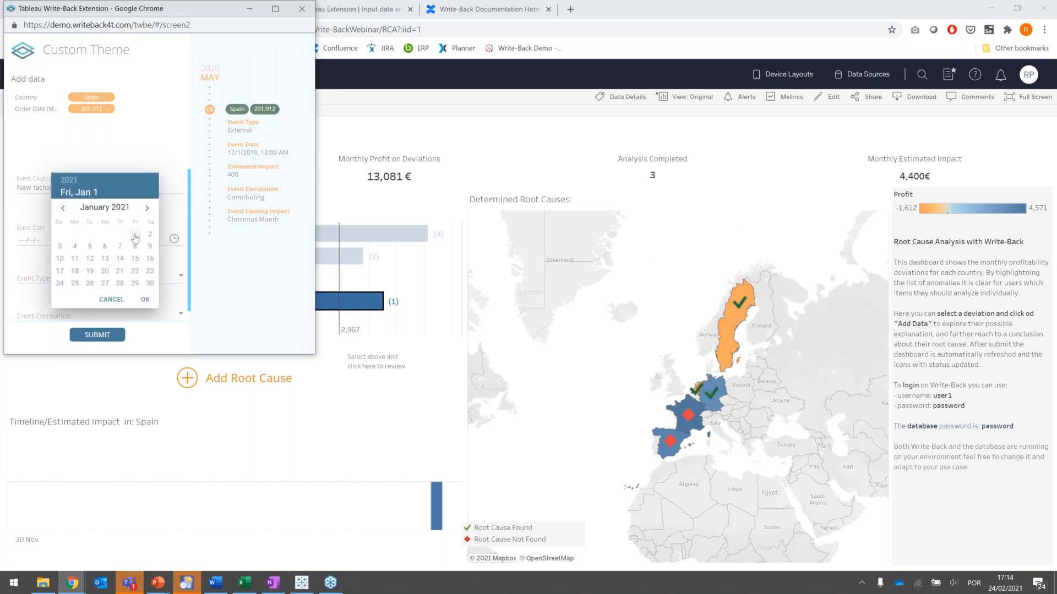
pyautogui.click(145, 301)
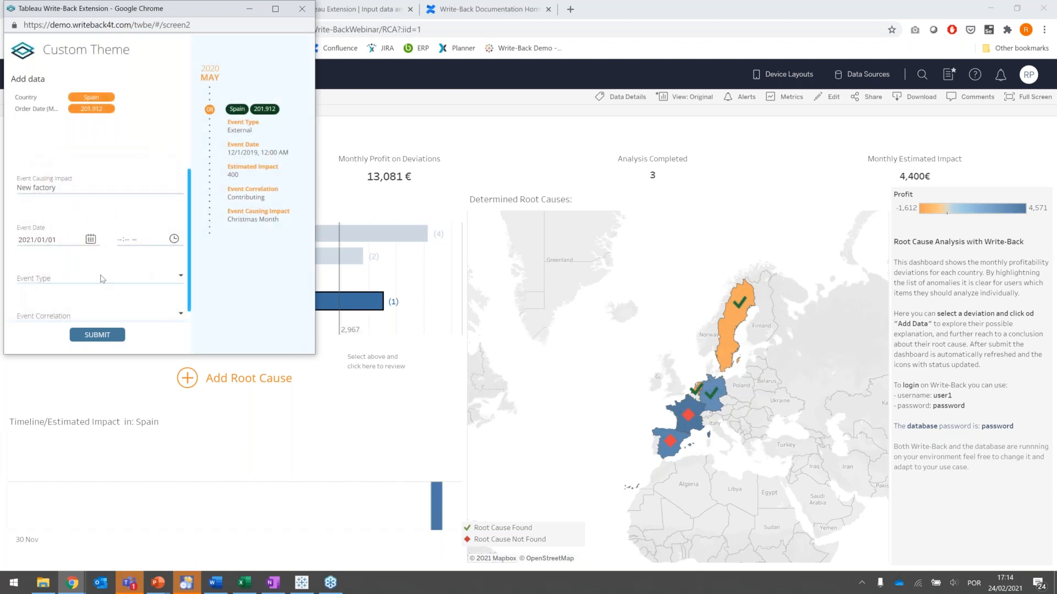
pyautogui.click(102, 279)
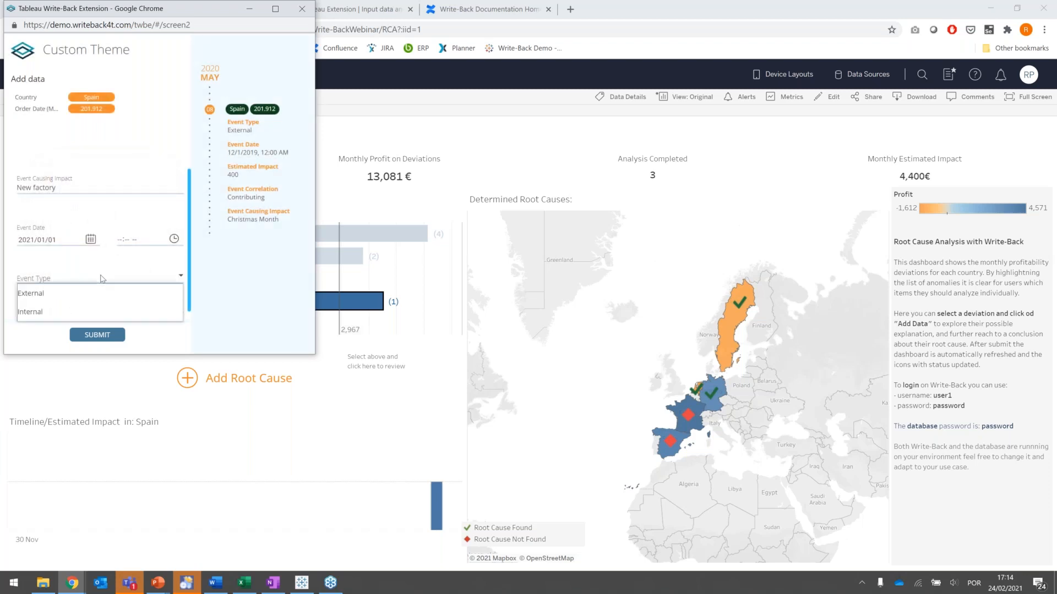
pyautogui.click(75, 312)
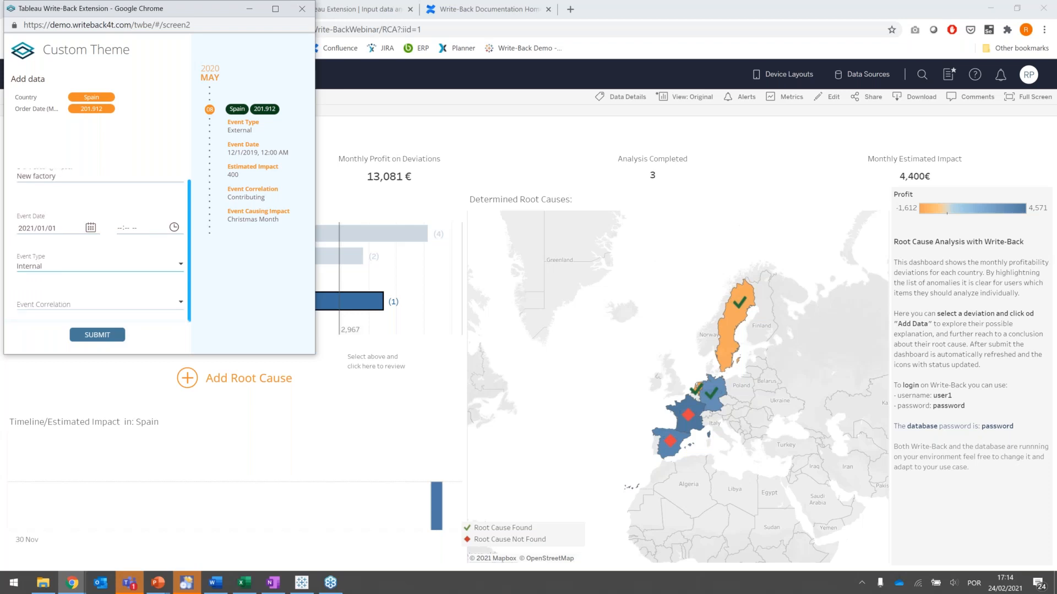
# - Set the event correlation to Likely Root Cause for Spain's entry
pyautogui.click(129, 304)
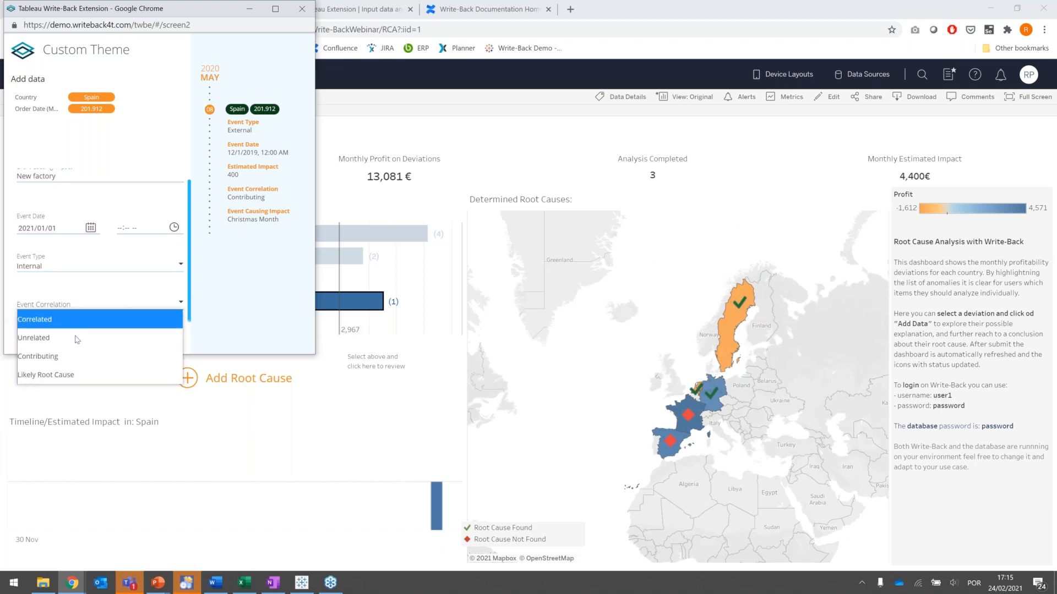
pyautogui.click(81, 374)
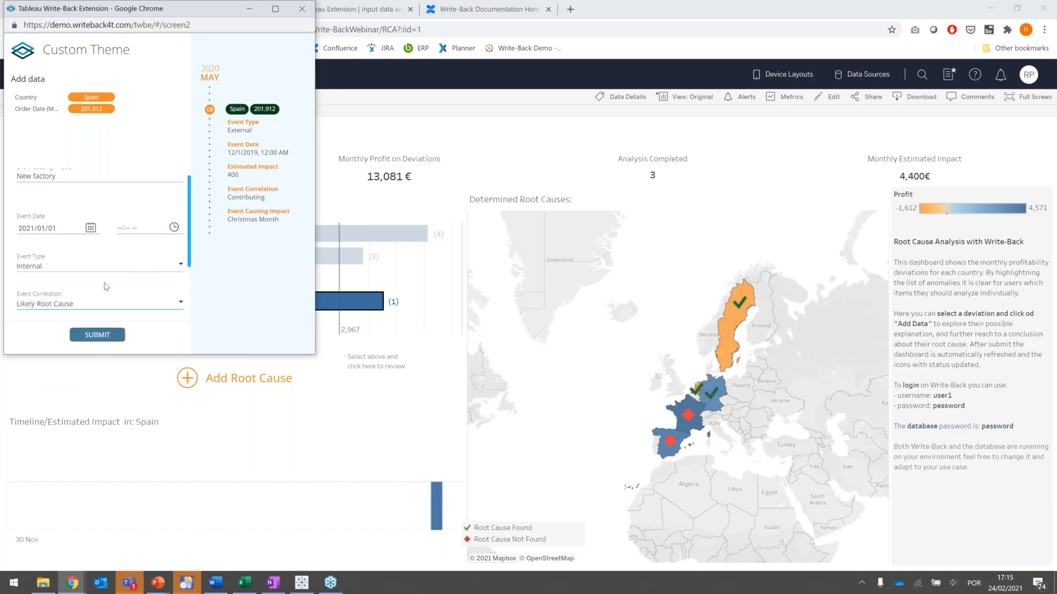
pyautogui.click(94, 304)
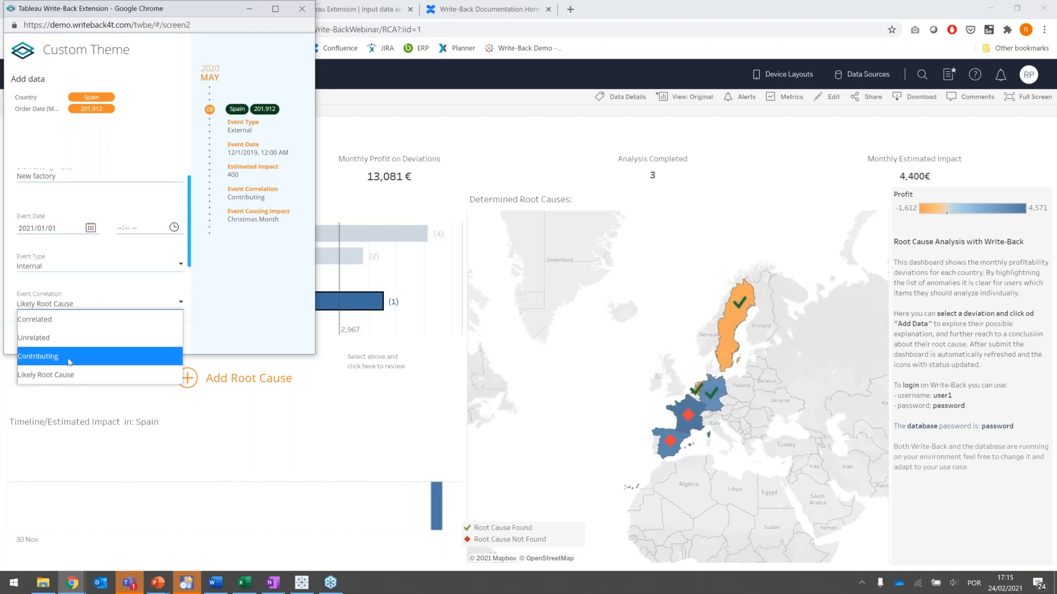
pyautogui.click(67, 356)
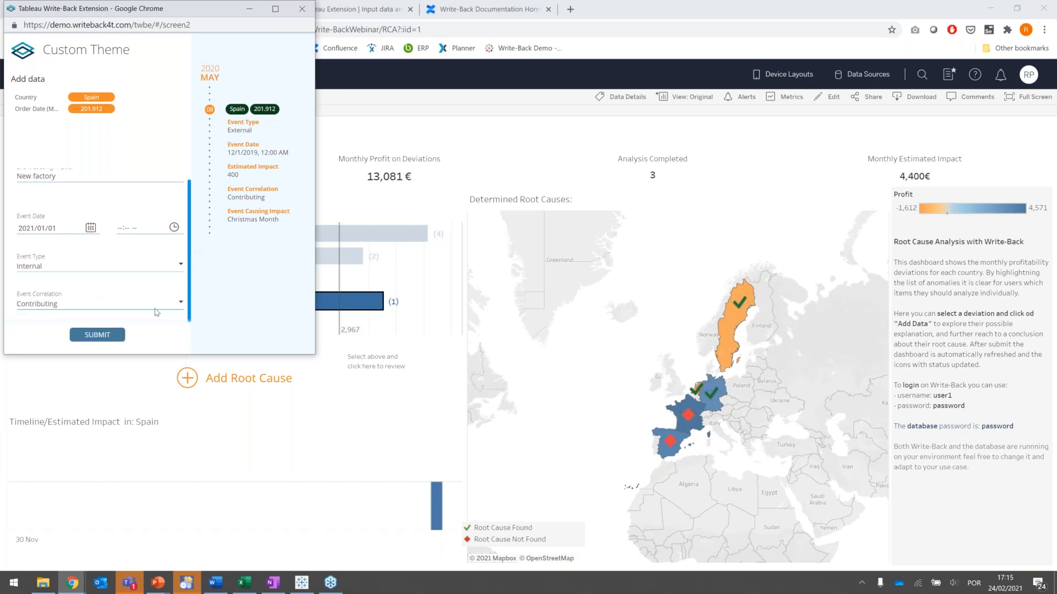
pyautogui.click(110, 306)
pyautogui.click(83, 374)
# - Enter an estimated impact of 200000 for Spain's root cause
pyautogui.scroll(-2, 164, 275)
pyautogui.click(63, 247)
pyautogui.write('20')
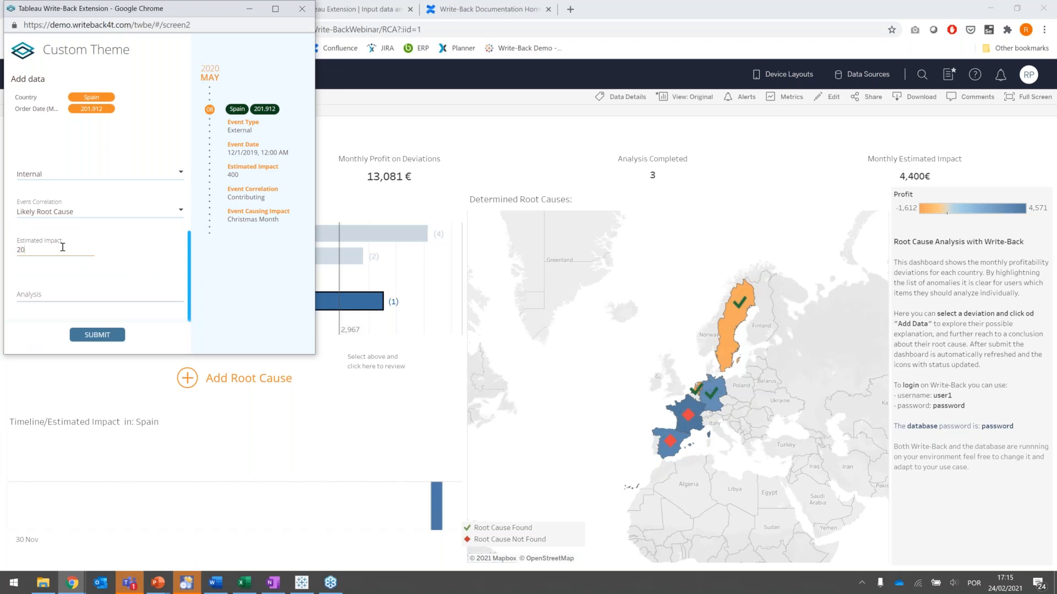
pyautogui.write('0000')
# - Enter the analysis "New Factory with latest product" and submit Spain's root cause entry
pyautogui.click(36, 295)
pyautogui.write('New Factory with lat')
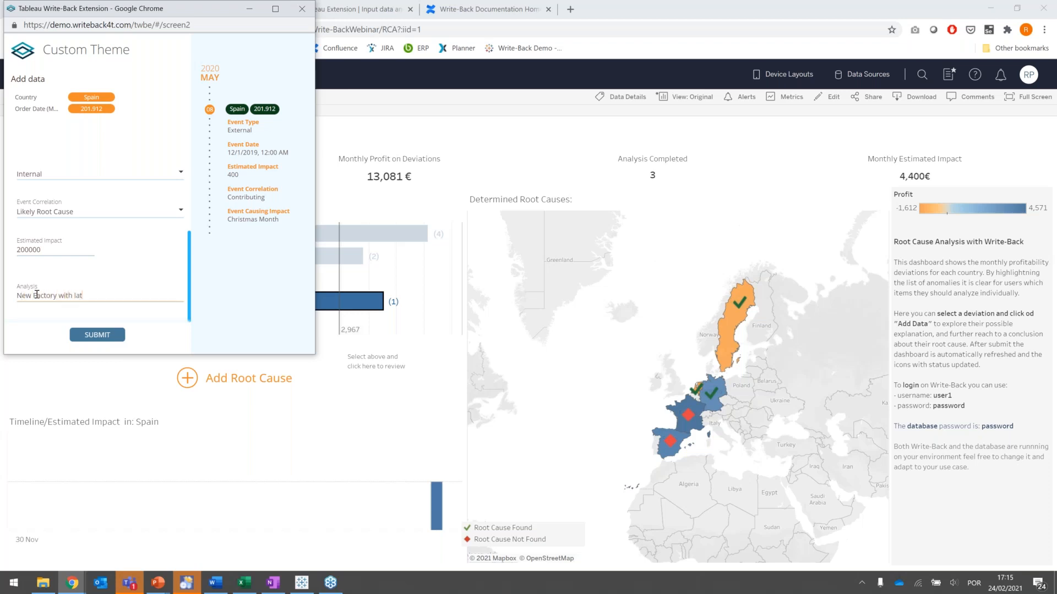
pyautogui.write('est product')
pyautogui.click(93, 336)
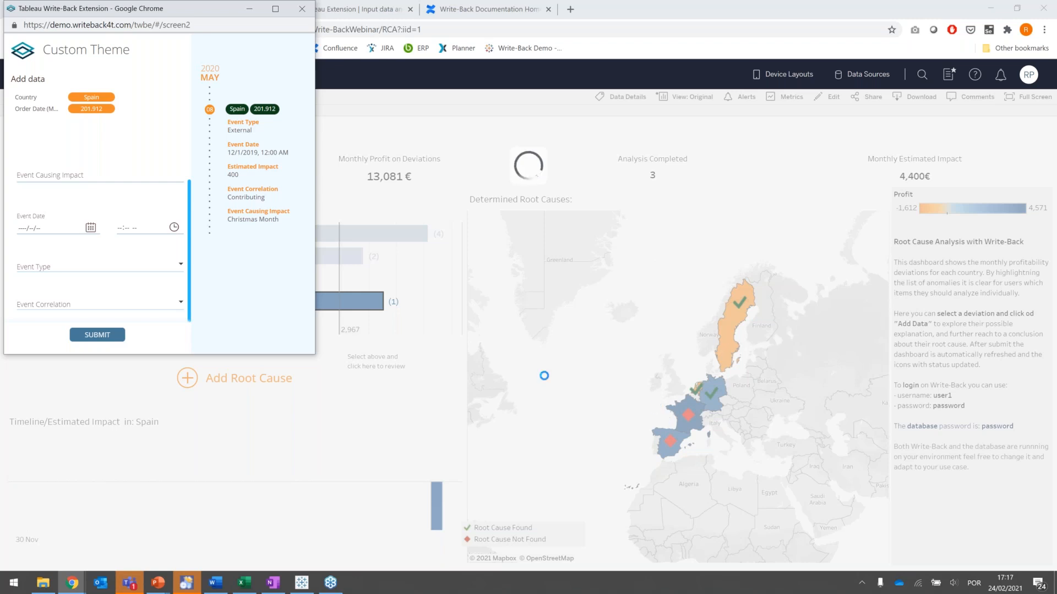
# - Close the root cause form and reload the RCA dashboard page to check the determined root causes map
pyautogui.click(302, 11)
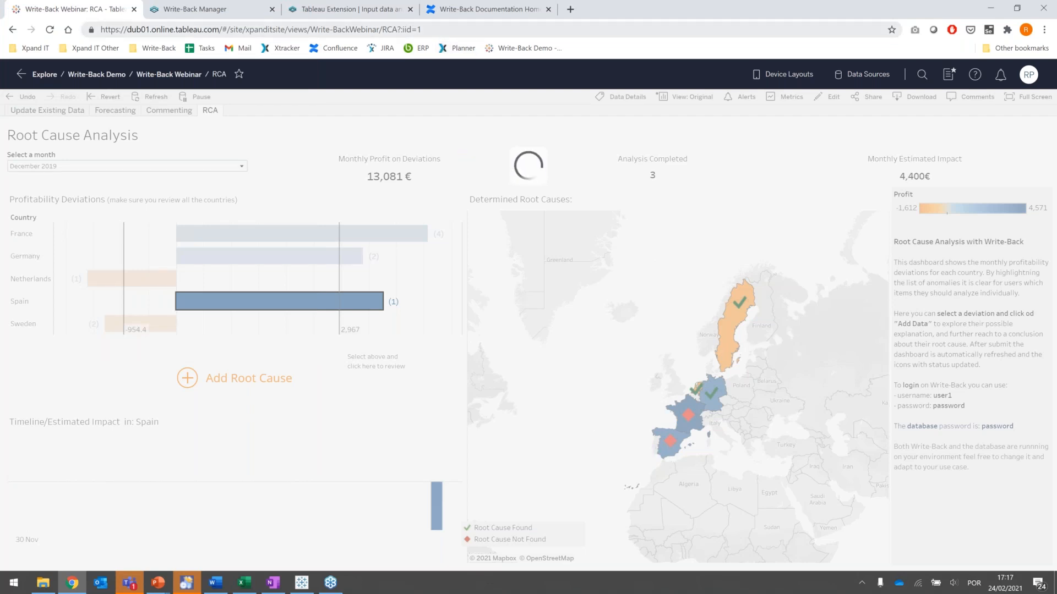
pyautogui.click(463, 30)
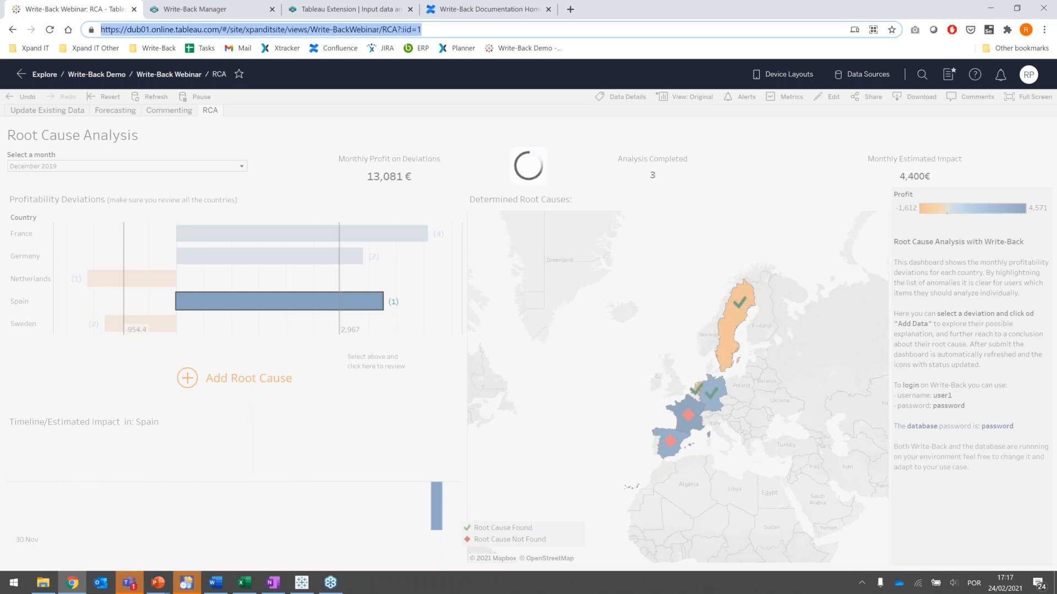
pyautogui.press('Return')
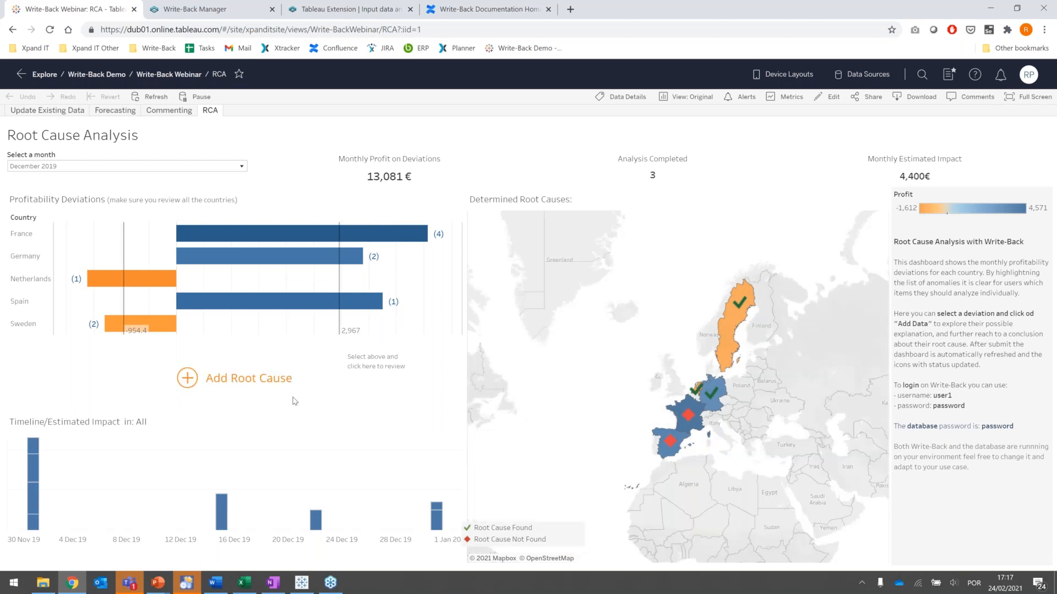
pyautogui.moveTo(692, 424)
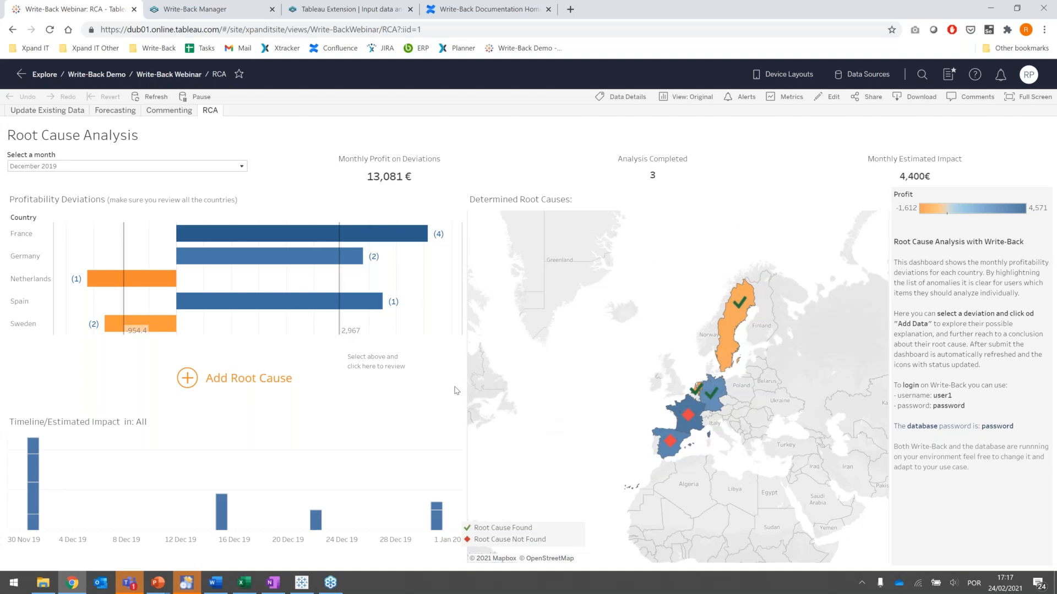
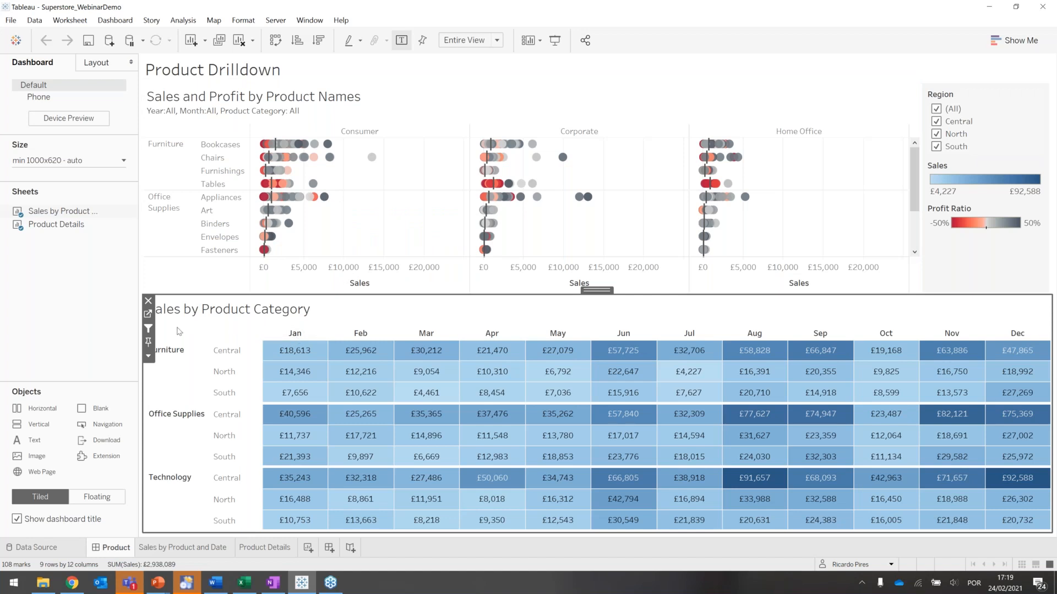
# - Add the Write-Back extension from Write-Back_default-localhost.trex beside the Sales by Product Category sheet and allow it to run
pyautogui.moveTo(326, 458)
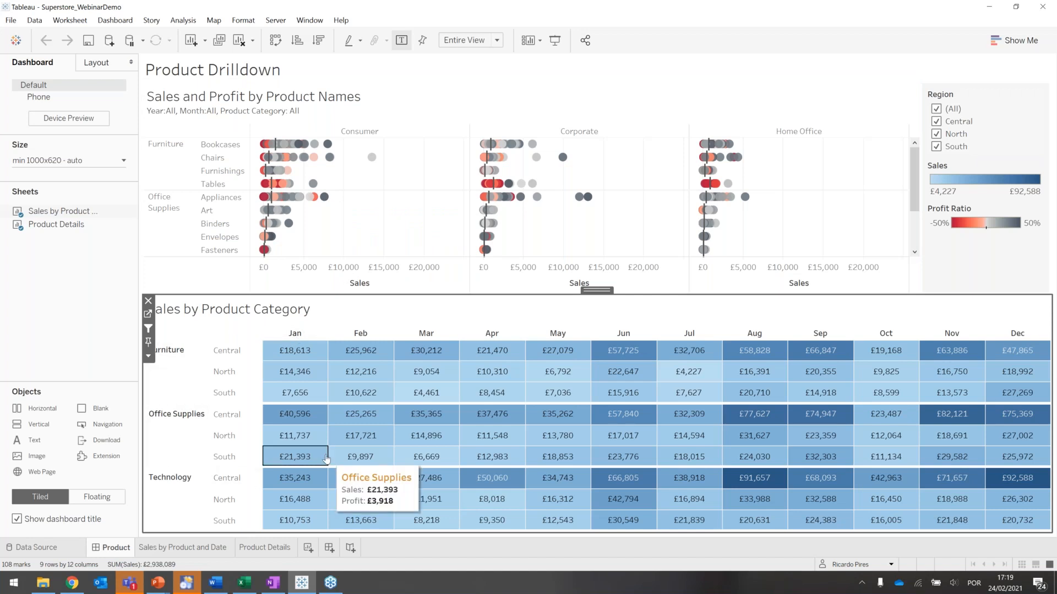
pyautogui.moveTo(300, 335)
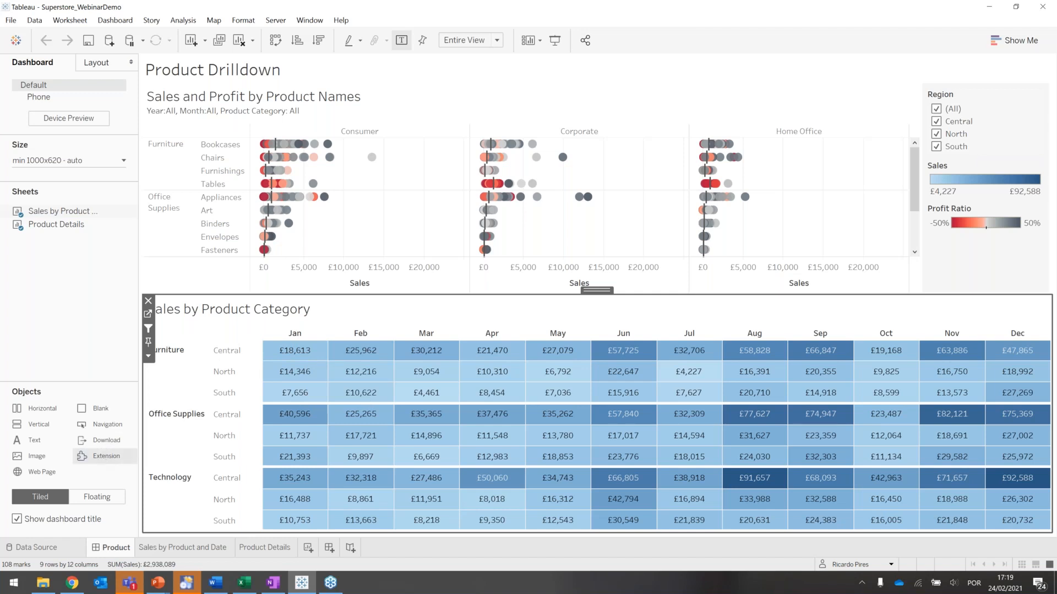
pyautogui.click(149, 460)
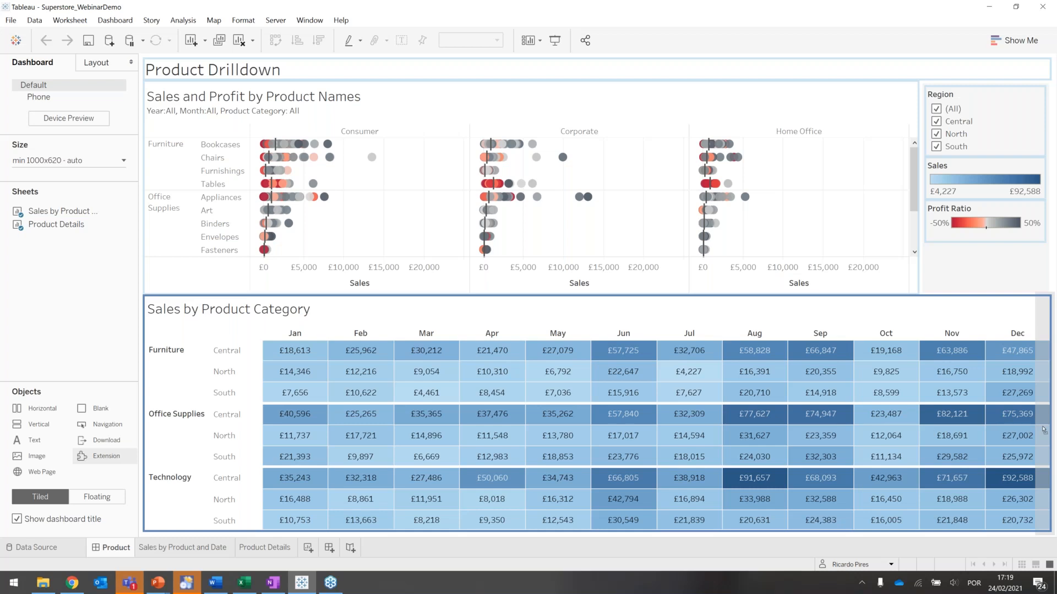
pyautogui.moveTo(1041, 430); pyautogui.dragTo(736, 429)
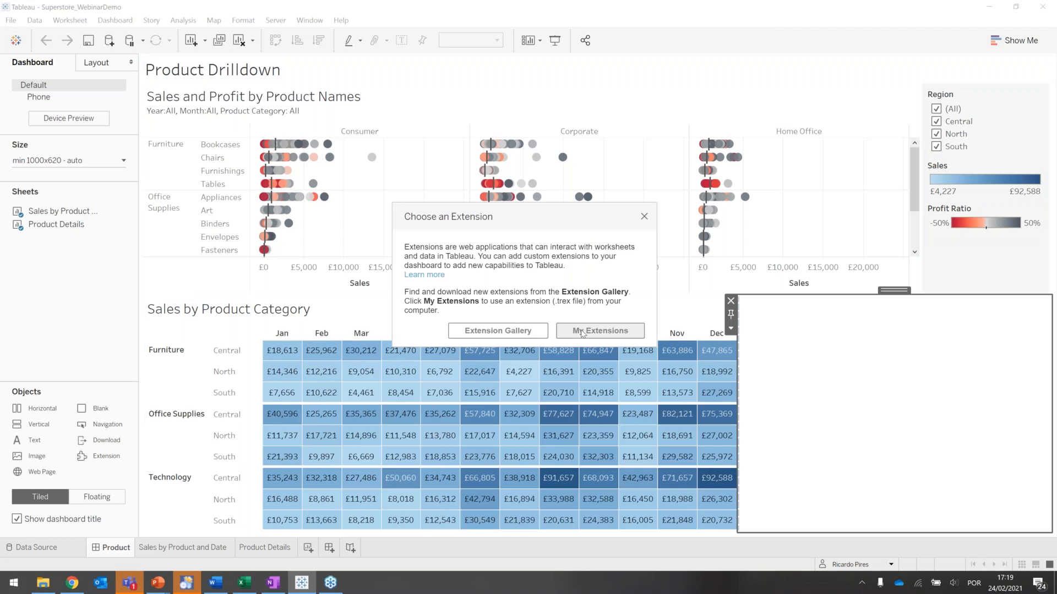
pyautogui.click(583, 332)
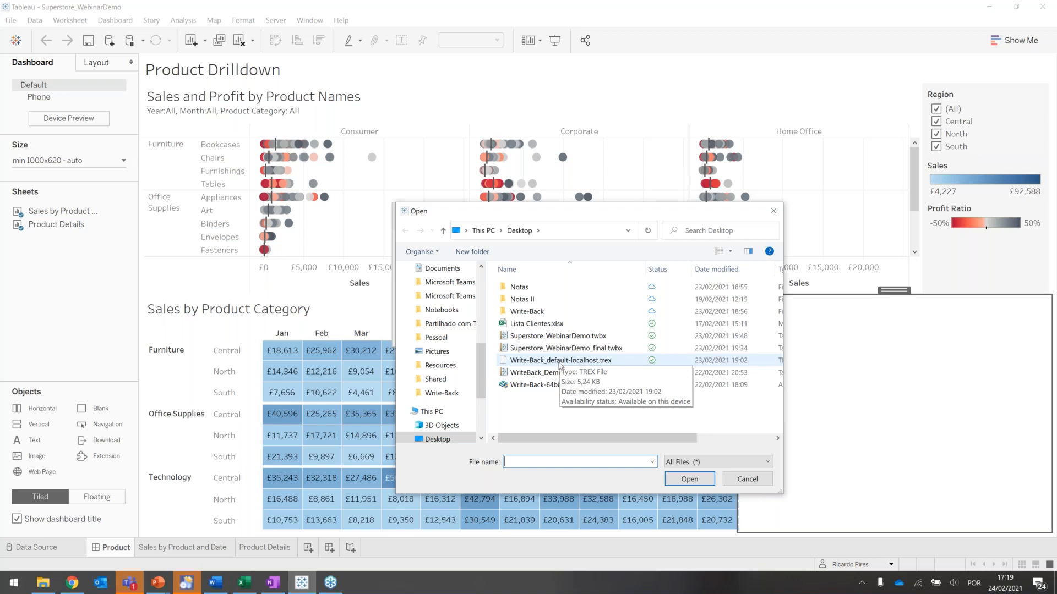
pyautogui.doubleClick(560, 361)
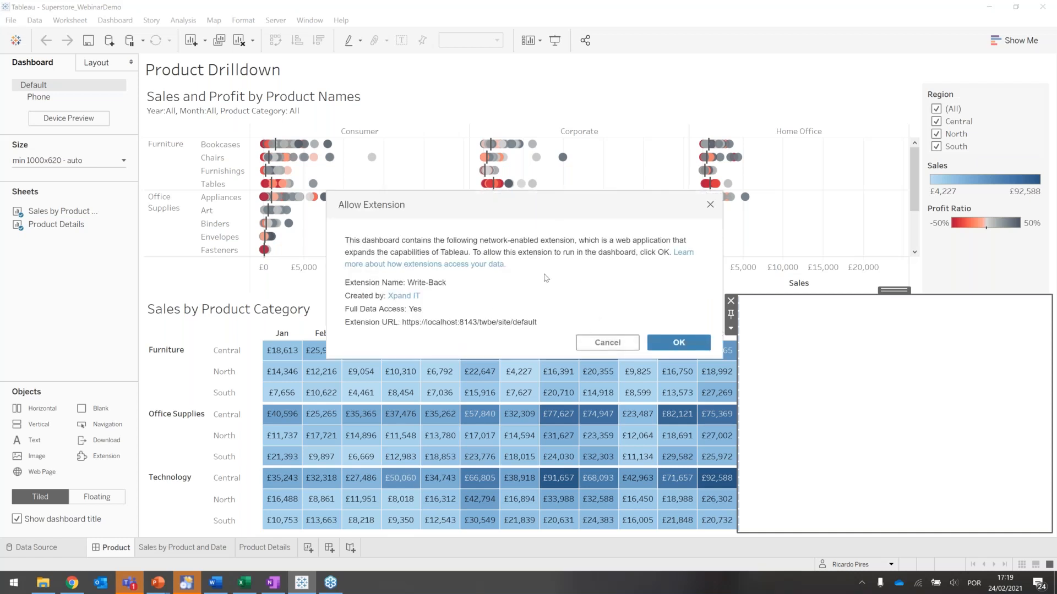
pyautogui.click(677, 344)
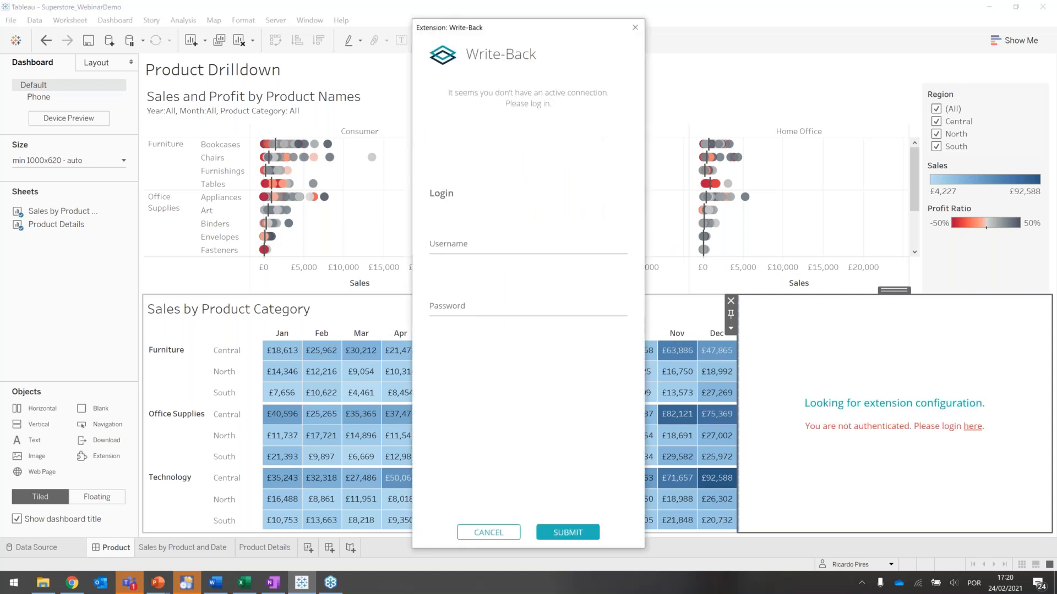
# - Log in to the Write-Back extension with the username and account password
pyautogui.click(489, 246)
pyautogui.write('user1')
pyautogui.press('Tab')
pyautogui.write('••••••••')
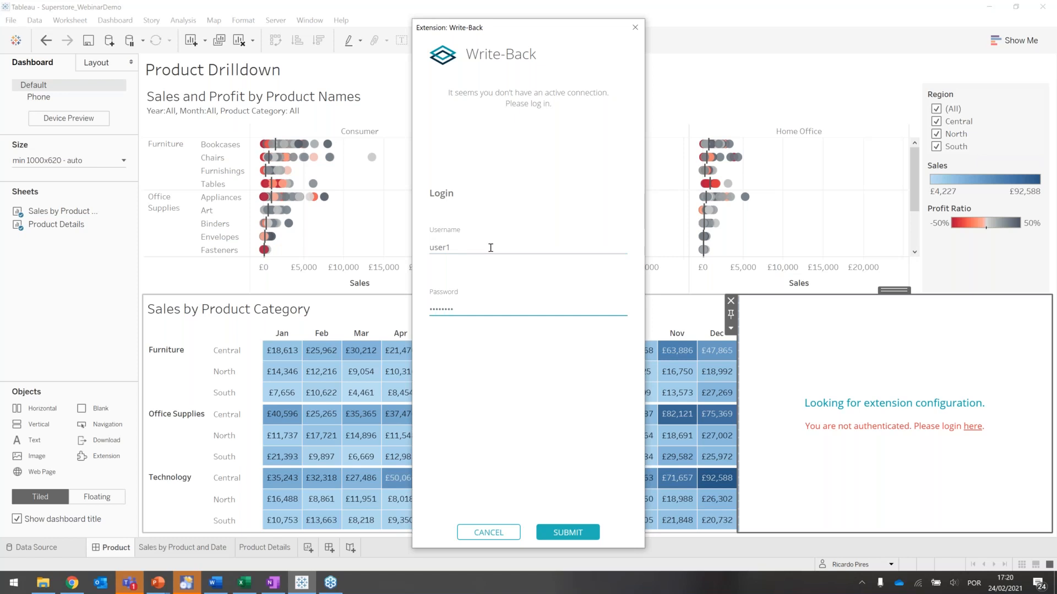
pyautogui.click(563, 532)
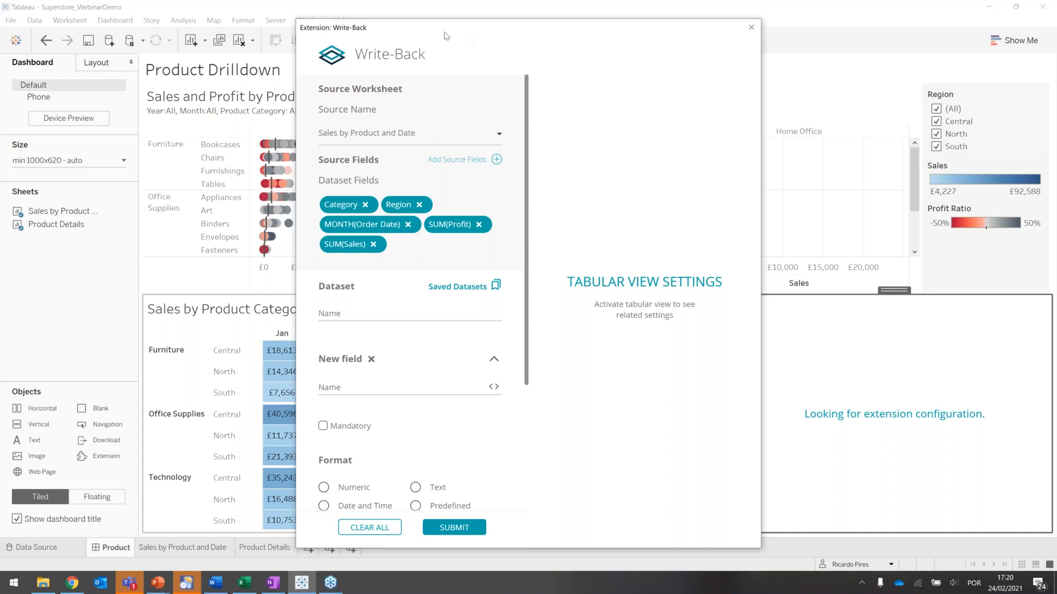
# - Use Sales by Product and Date as the source worksheet and remove SUM(Sales) and SUM(Profit) from the dataset fields
pyautogui.moveTo(487, 22); pyautogui.dragTo(634, 13)
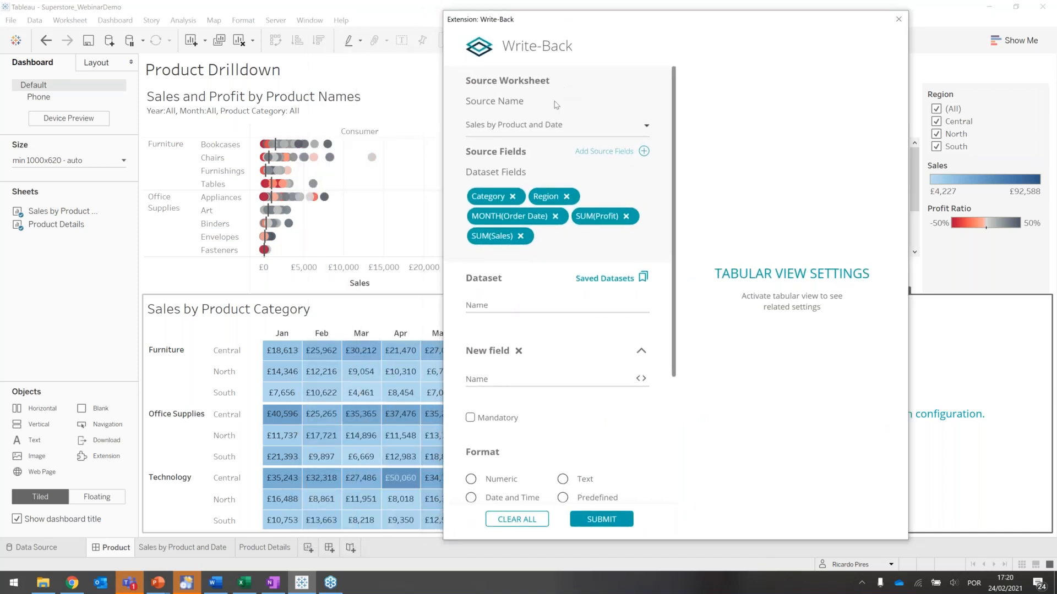
pyautogui.click(535, 127)
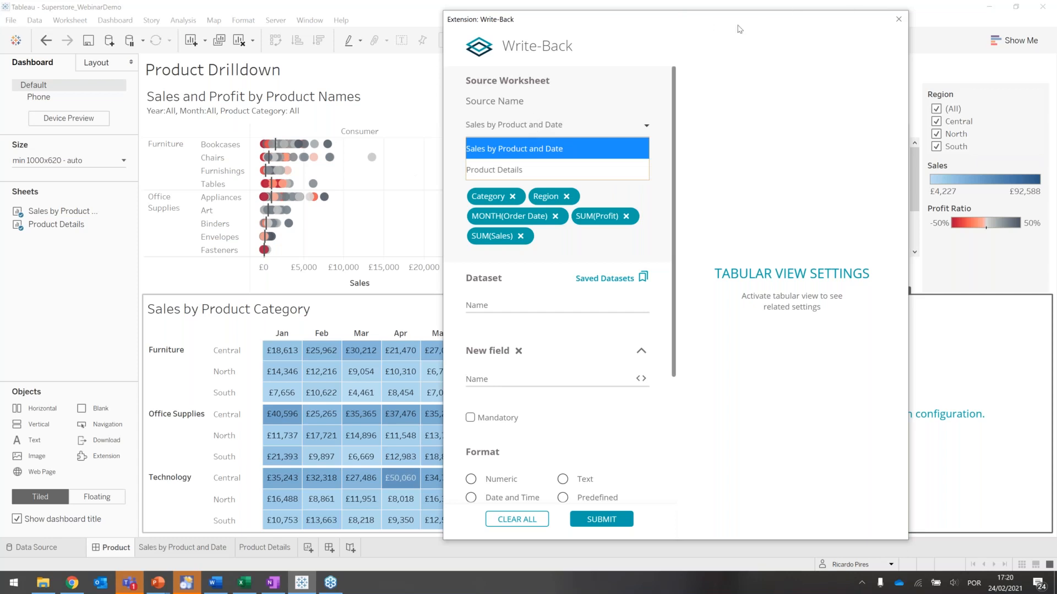
pyautogui.moveTo(739, 25); pyautogui.dragTo(852, 34)
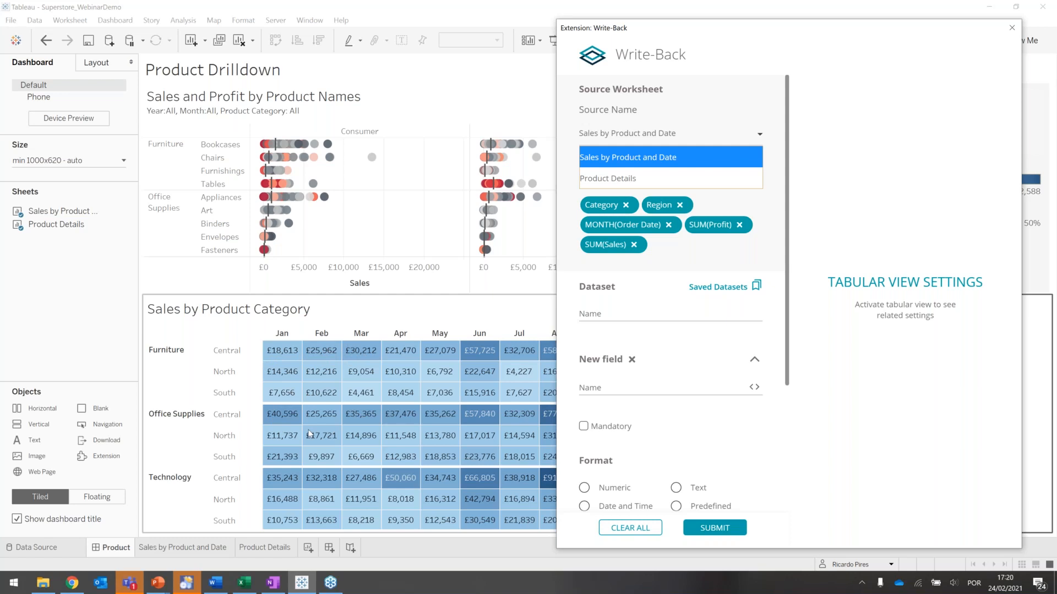
pyautogui.click(634, 178)
pyautogui.click(646, 140)
pyautogui.click(628, 158)
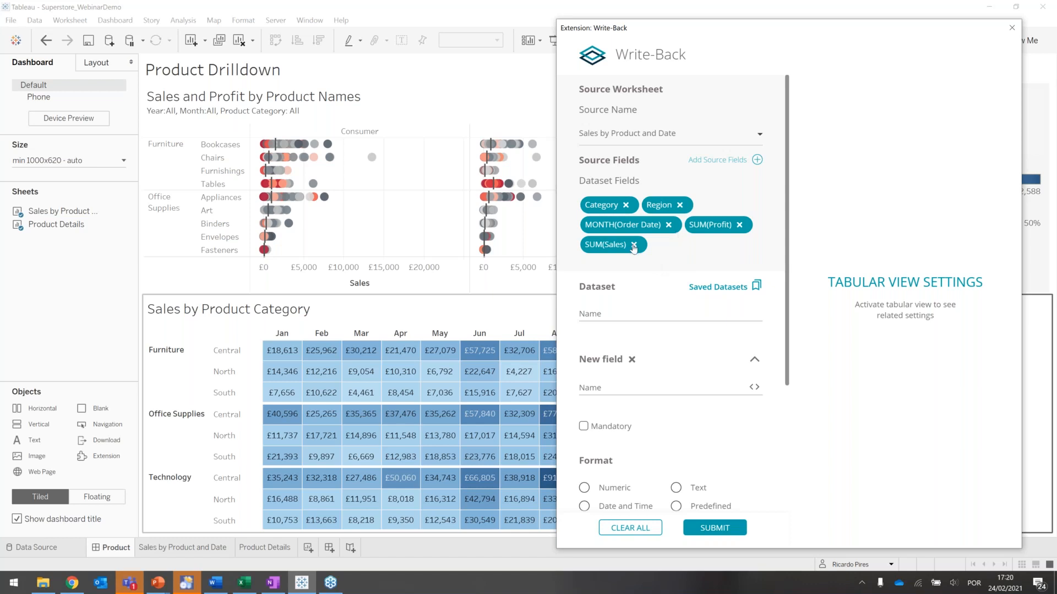
pyautogui.click(633, 245)
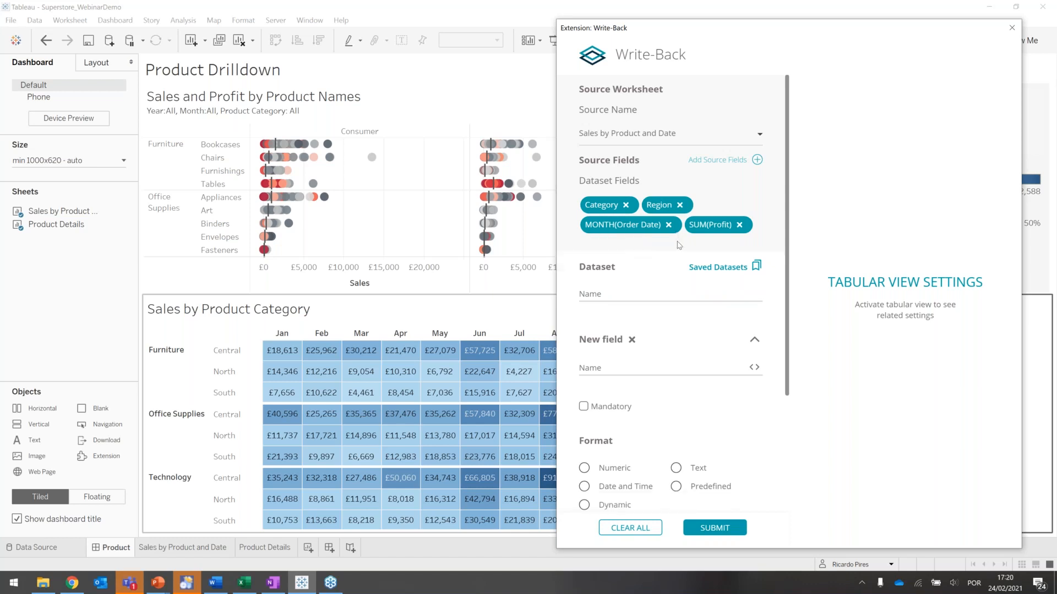
pyautogui.click(739, 225)
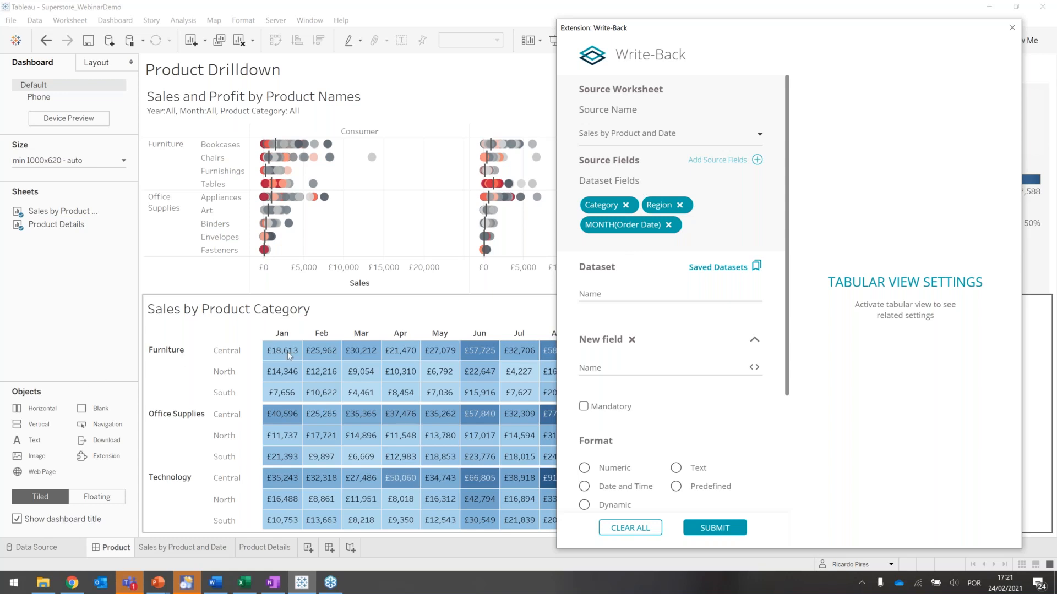
# - Name the dataset "Sales Fix"
pyautogui.click(611, 300)
pyautogui.write('Sales Fix')
# - Define the first new field as "New Sales", mandatory and with the Numeric format
pyautogui.scroll(-2, 619, 369)
pyautogui.click(600, 284)
pyautogui.write('New S')
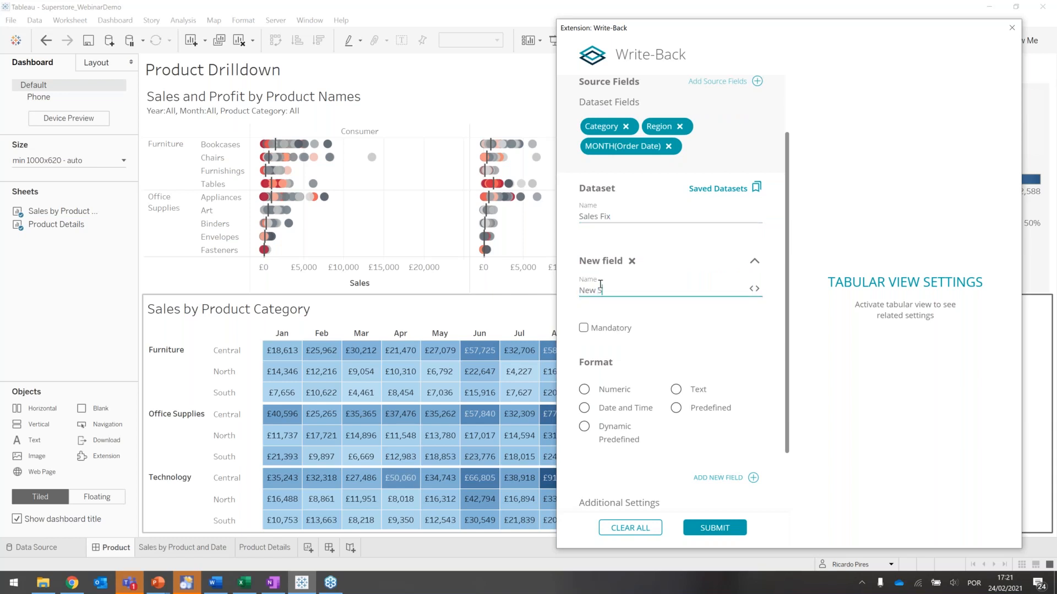
pyautogui.write('ales')
pyautogui.click(585, 337)
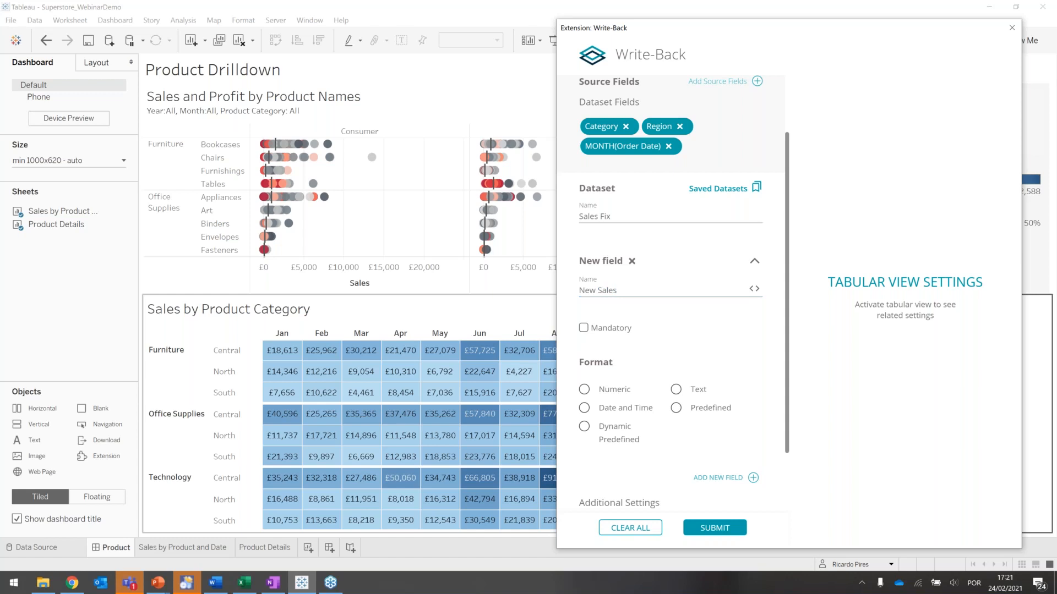
pyautogui.click(584, 329)
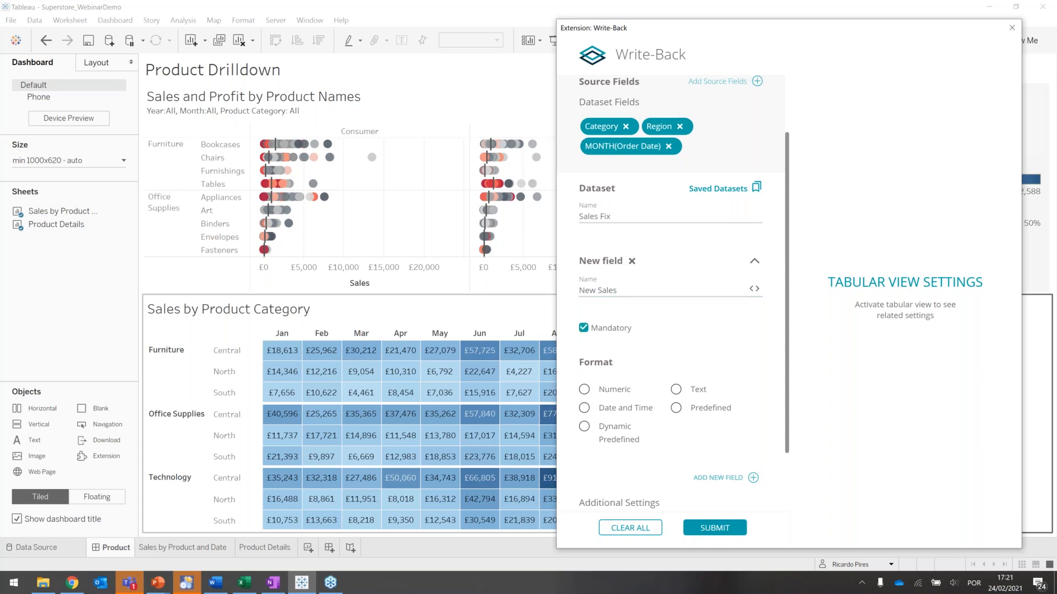
pyautogui.click(585, 390)
# - Add a second new field to the dataset and name it "Error Status"
pyautogui.scroll(-2, 671, 351)
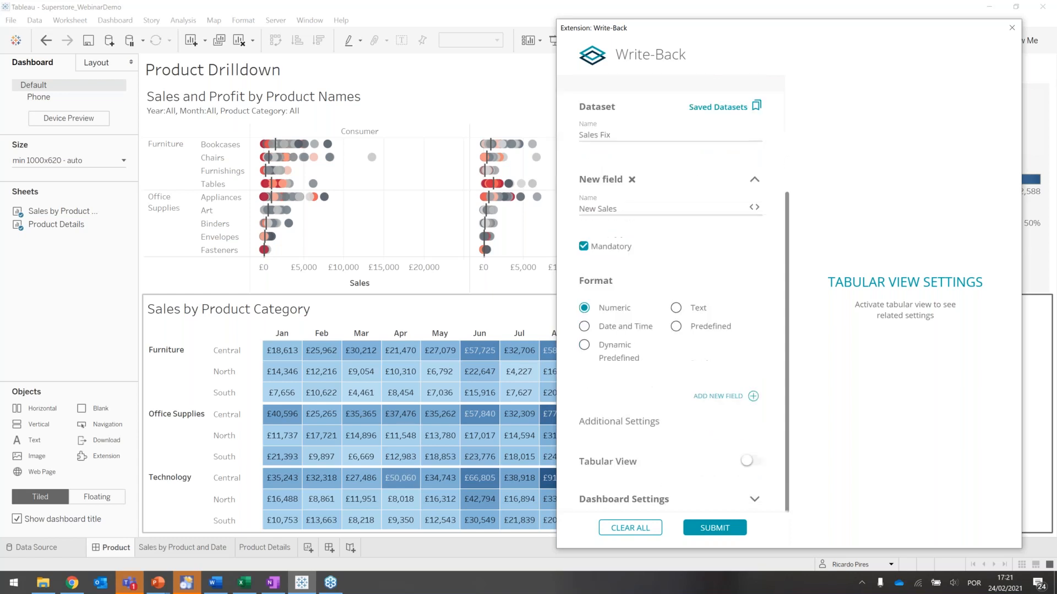
pyautogui.click(753, 395)
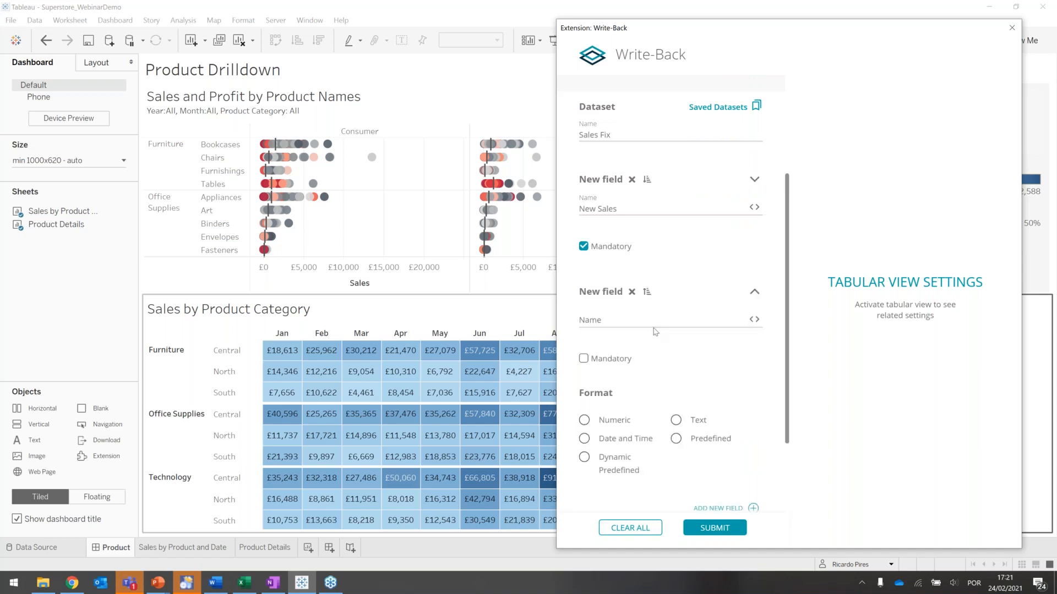
pyautogui.click(620, 313)
pyautogui.write('Error Status')
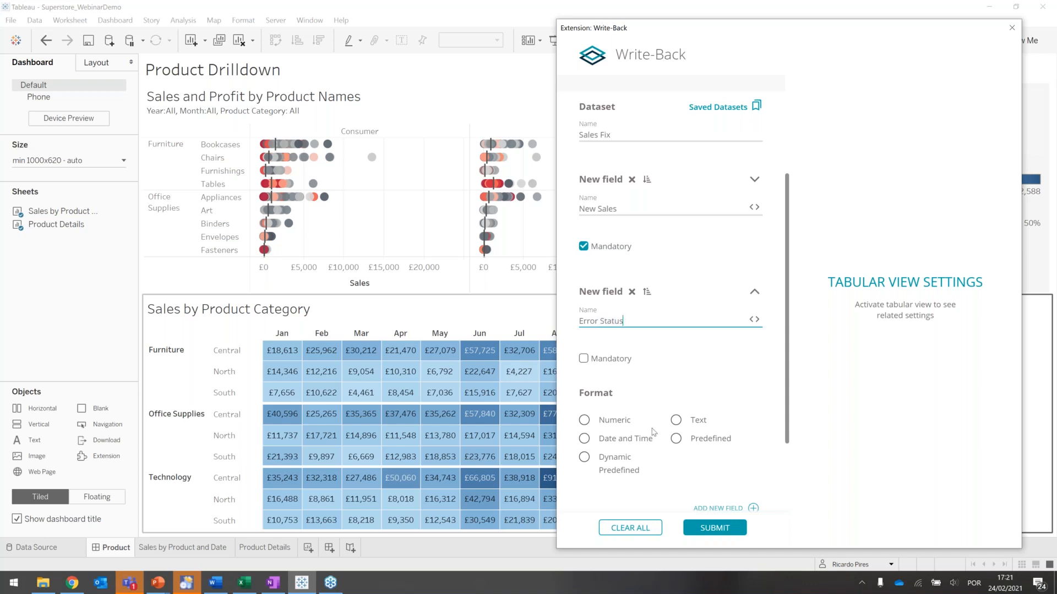
# - Try the Predefined format for the Error Status field with "Ok" as its first value
pyautogui.click(676, 444)
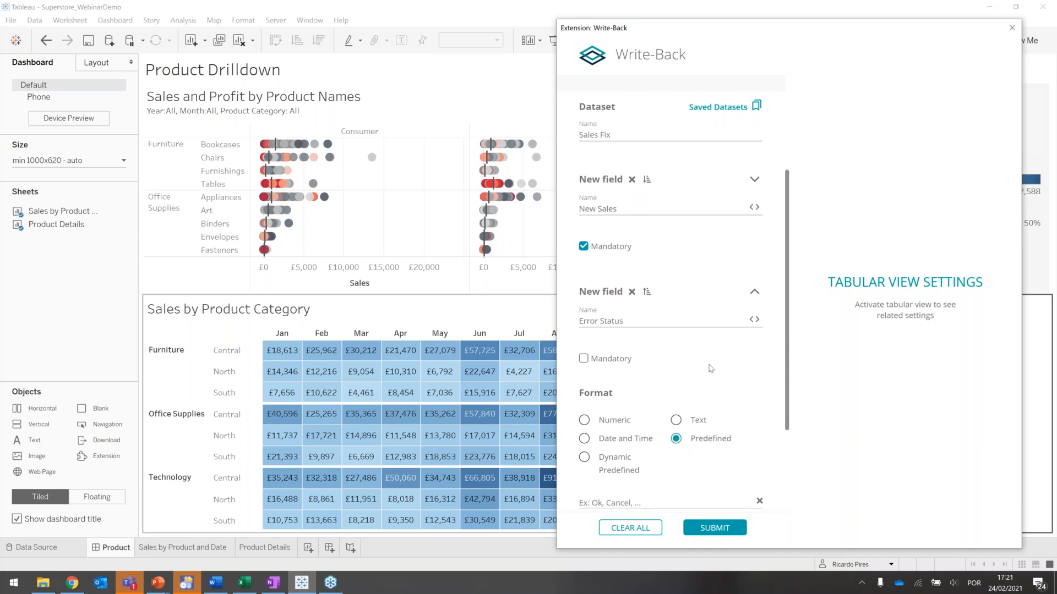
pyautogui.scroll(-3, 711, 368)
pyautogui.click(634, 366)
pyautogui.write('Ok')
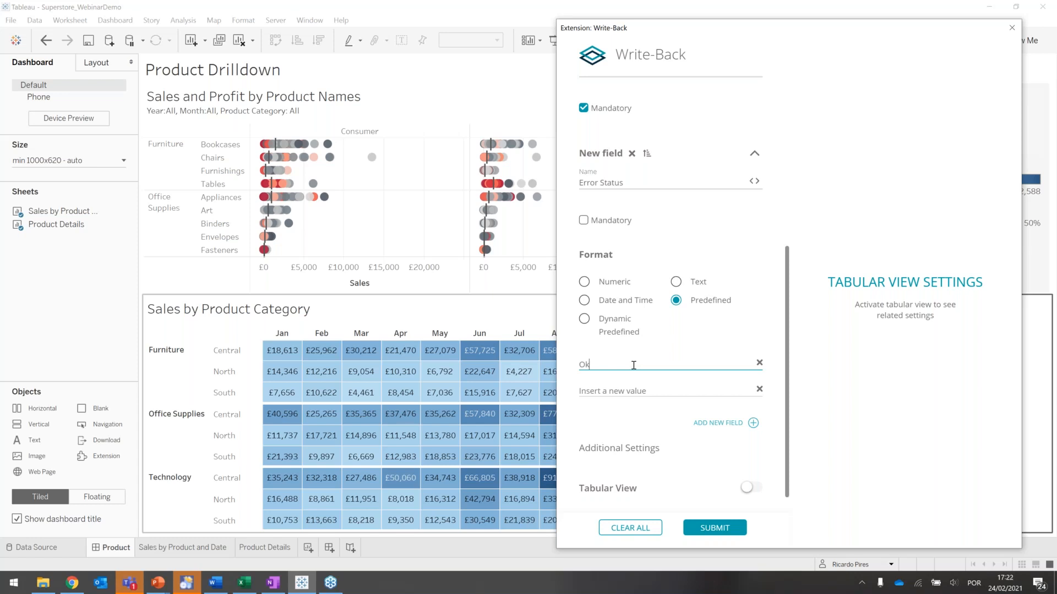
# - Set the Error Status field's format to Dynamic Predefined, using the Error Status parameter
pyautogui.click(584, 320)
pyautogui.click(585, 320)
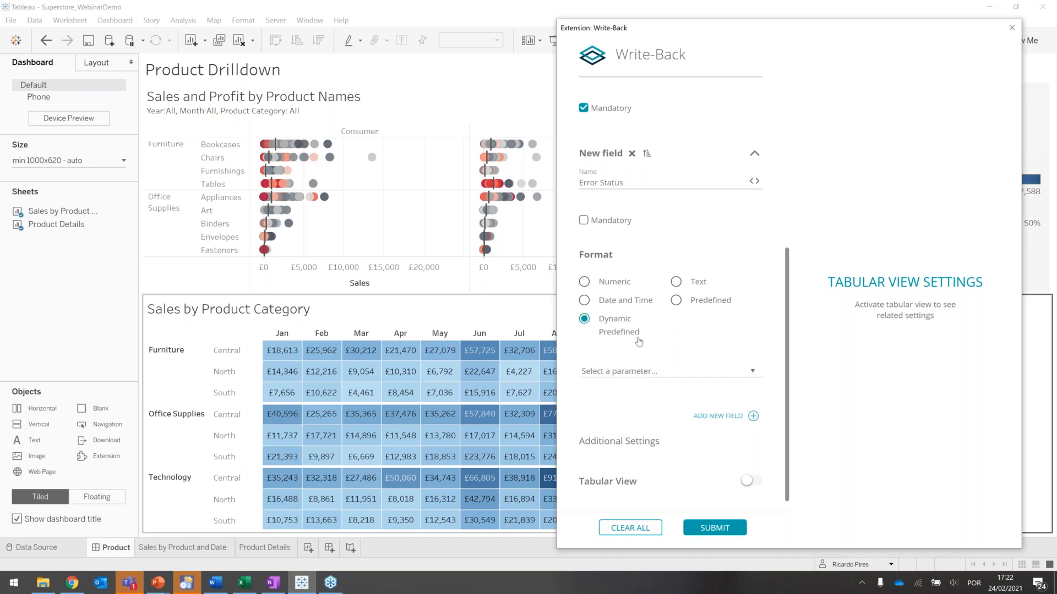
pyautogui.click(593, 372)
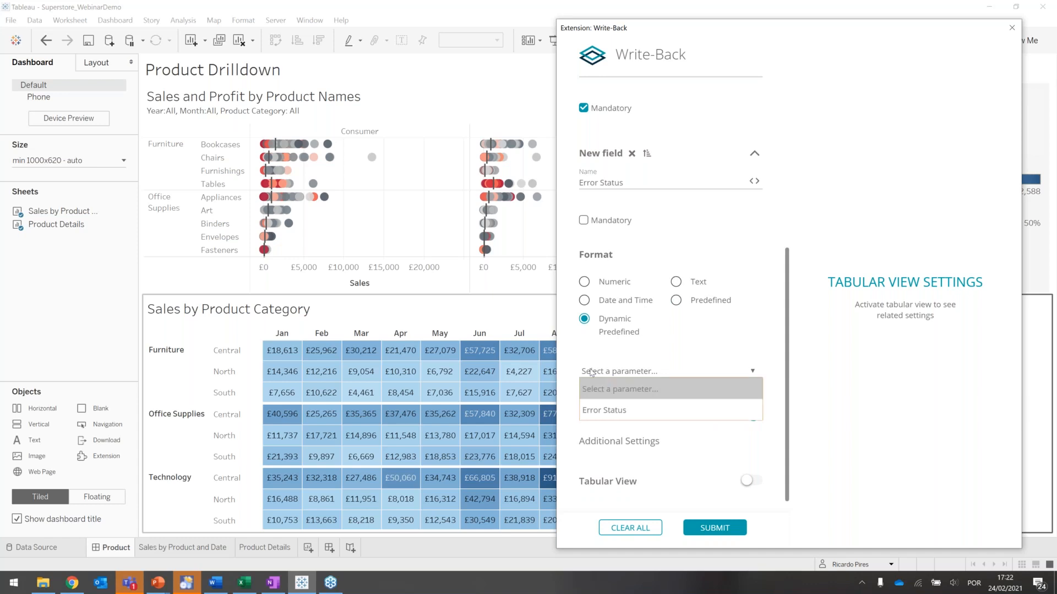
pyautogui.click(603, 411)
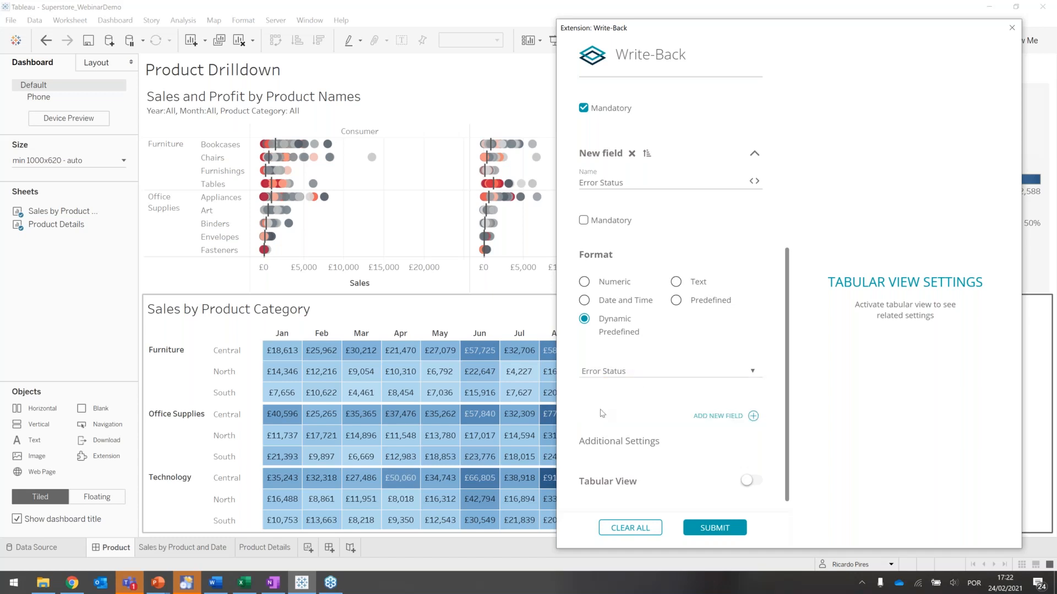
# - Add a third new field named "Comment" with the Text format and submit the extension configuration
pyautogui.scroll(-1, 602, 413)
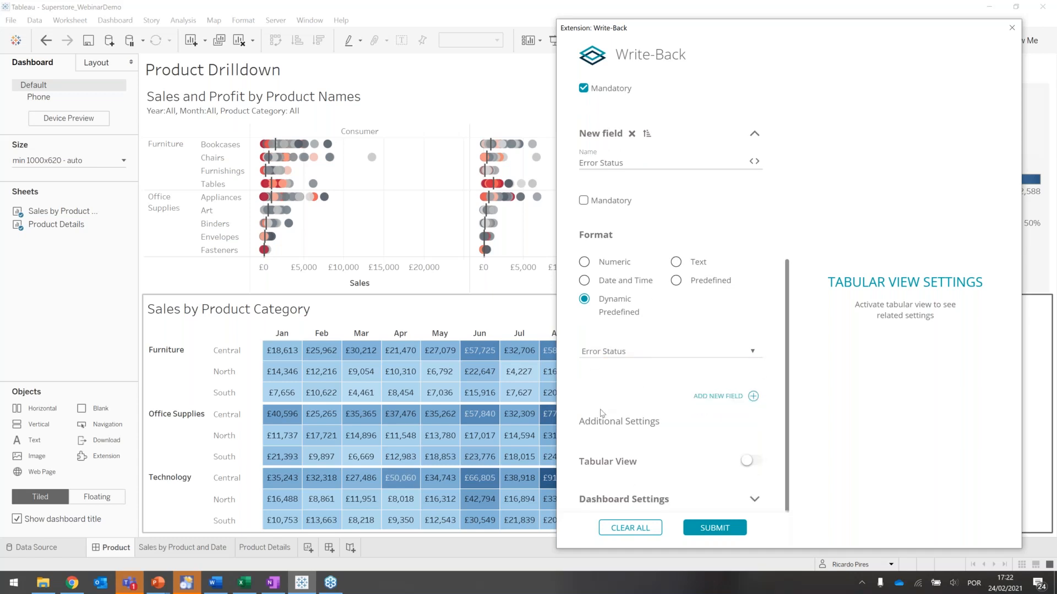
pyautogui.click(753, 397)
pyautogui.click(624, 264)
pyautogui.write('Comment')
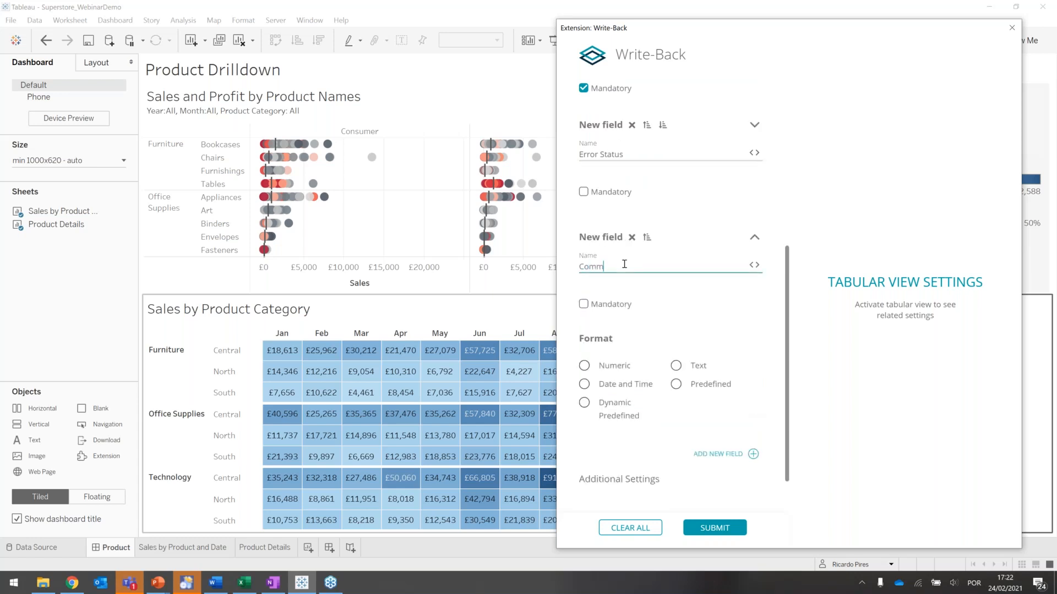
pyautogui.click(676, 367)
pyautogui.click(706, 529)
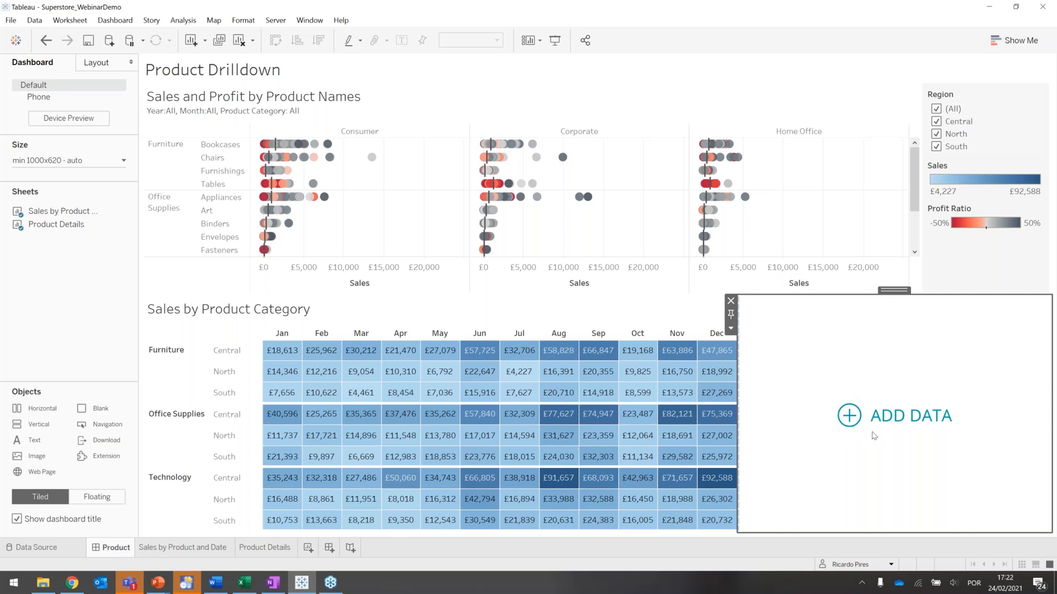
# - Open the add-data form for the December sales of Furniture in Central and enter New Sales of 10000
pyautogui.click(708, 355)
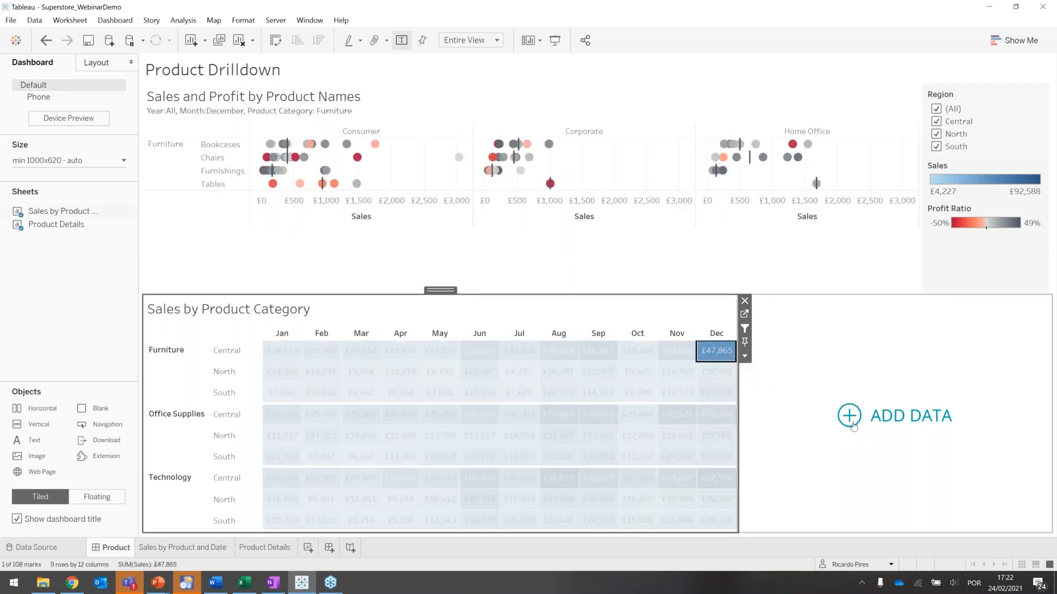
pyautogui.click(850, 419)
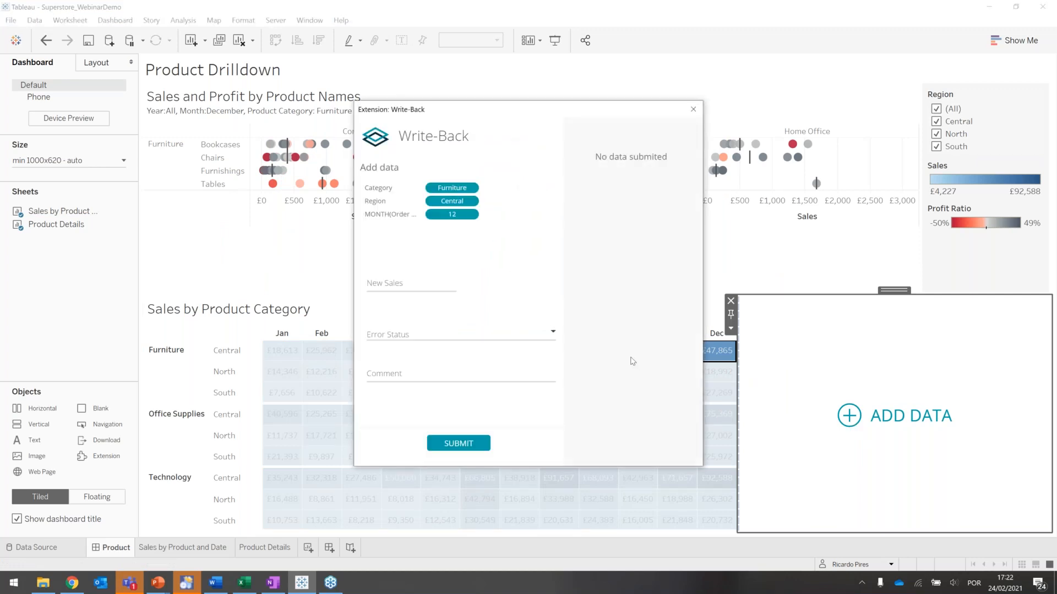
pyautogui.click(421, 287)
pyautogui.write('10000')
# - Set the Error Status to Medium, enter the comment "My comment" and submit the entry
pyautogui.click(394, 336)
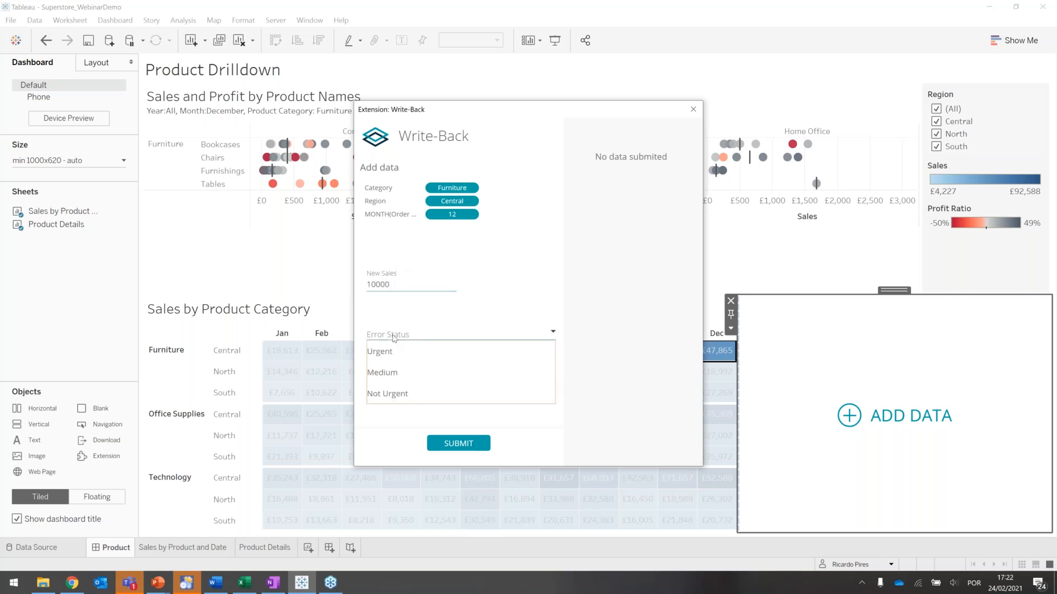
pyautogui.click(394, 378)
pyautogui.click(393, 375)
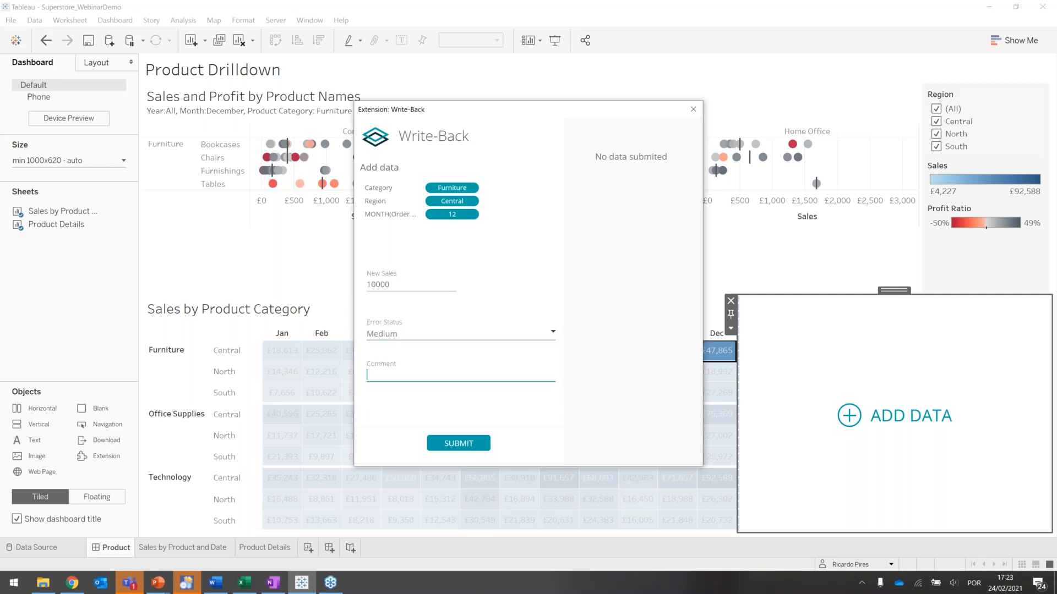
pyautogui.write('My comment')
pyautogui.click(453, 444)
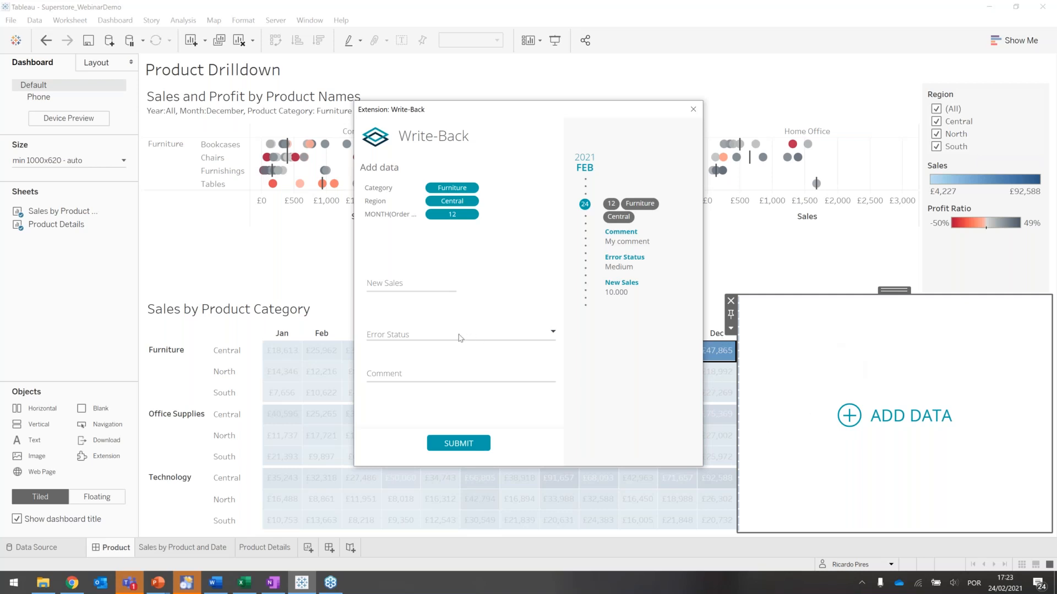
# - View the Error Status options in the blank form without choosing one
pyautogui.click(406, 336)
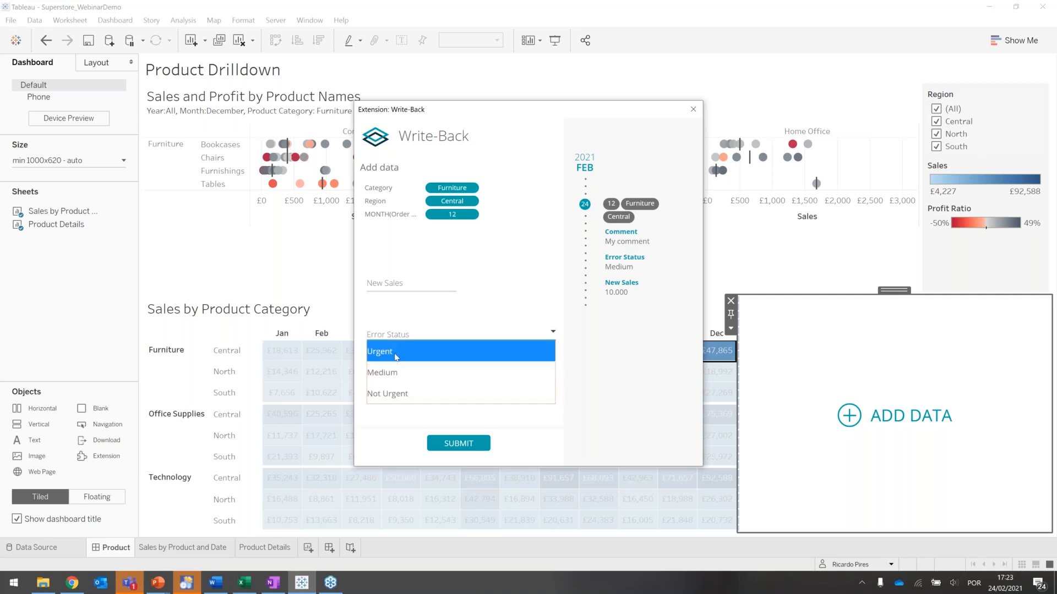
pyautogui.click(431, 314)
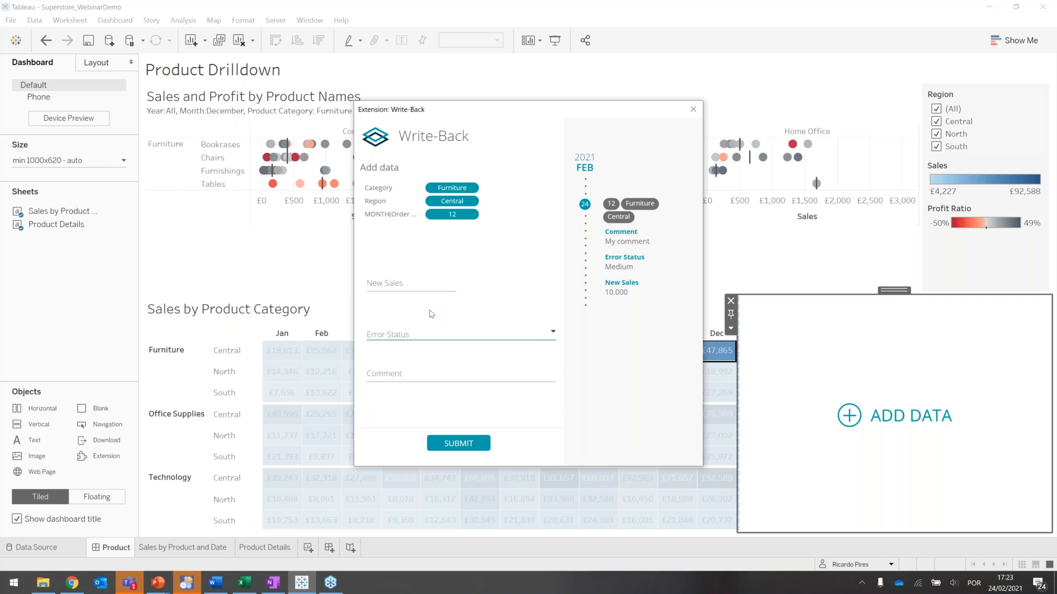
# - Close the add-data form and reopen the Write-Back extension's configuration
pyautogui.click(692, 108)
pyautogui.click(730, 329)
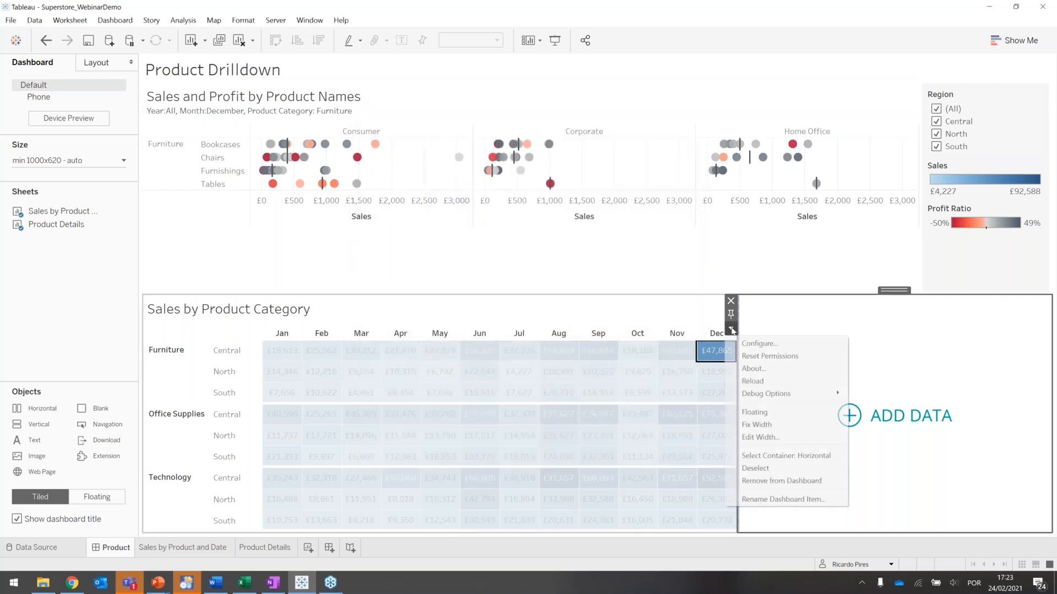
pyautogui.click(754, 345)
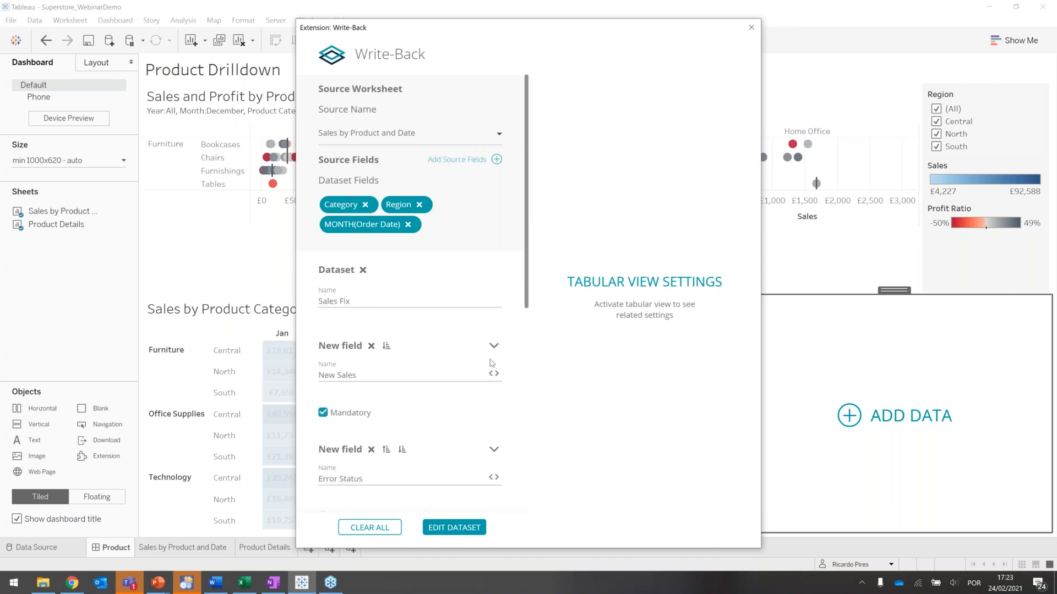
# - Apply the conditional expression [Error Status] ='Urgent' to the Comment field
pyautogui.scroll(-3, 492, 363)
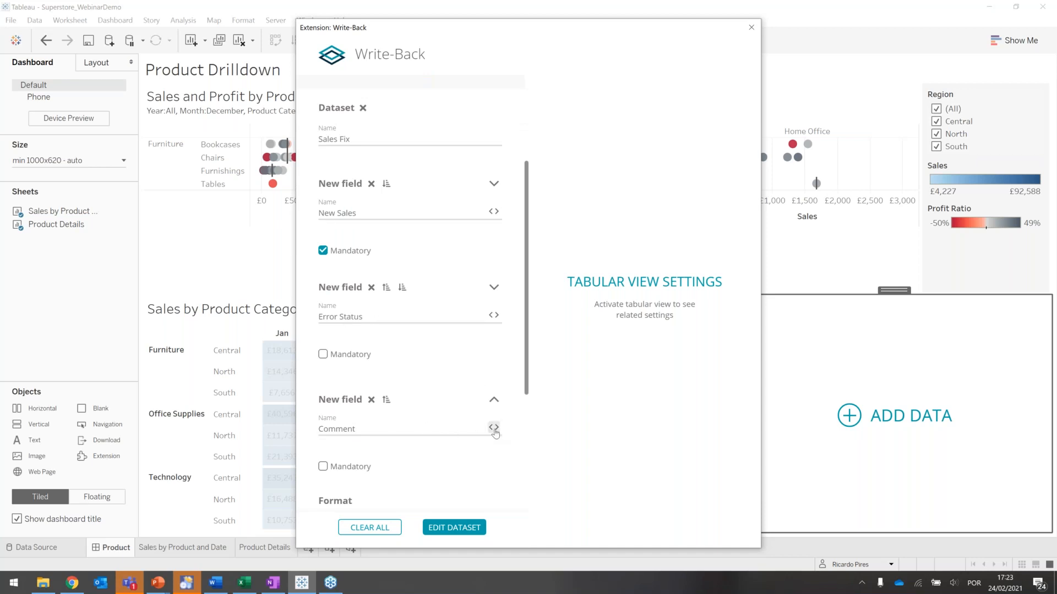
pyautogui.click(493, 428)
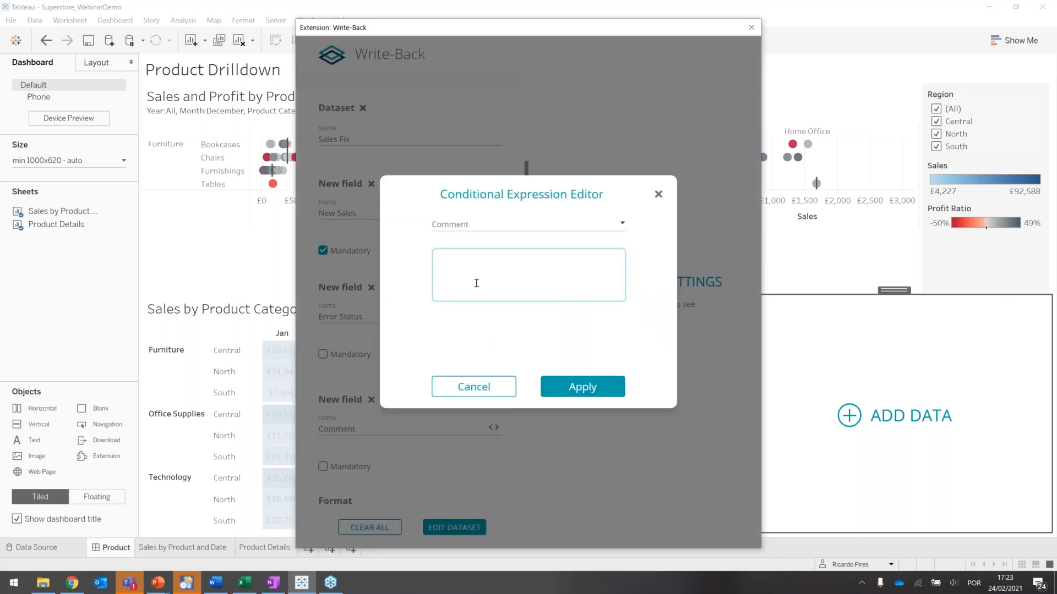
pyautogui.write('[e')
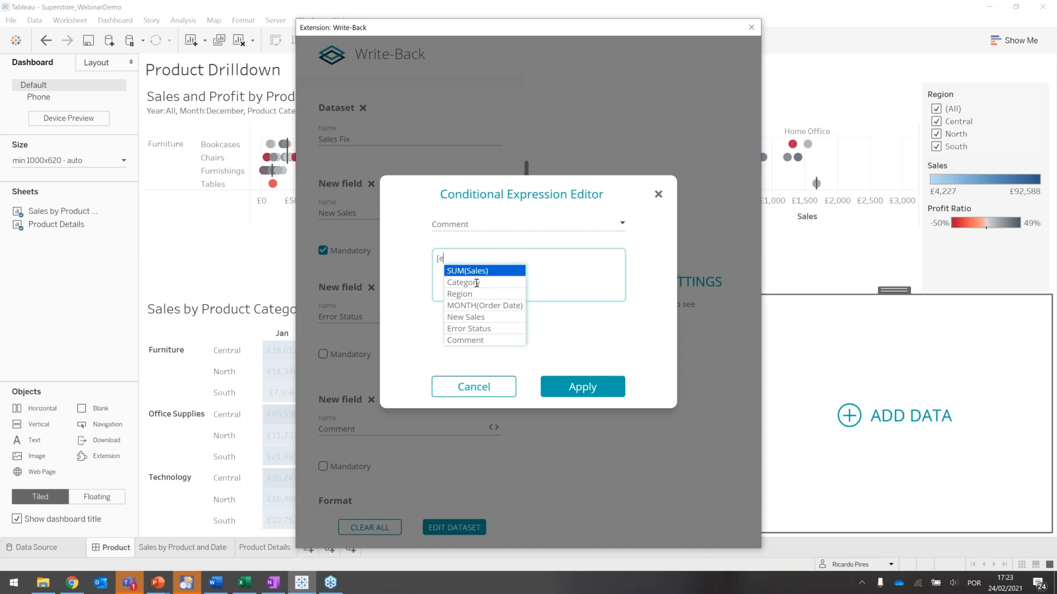
pyautogui.write('rr')
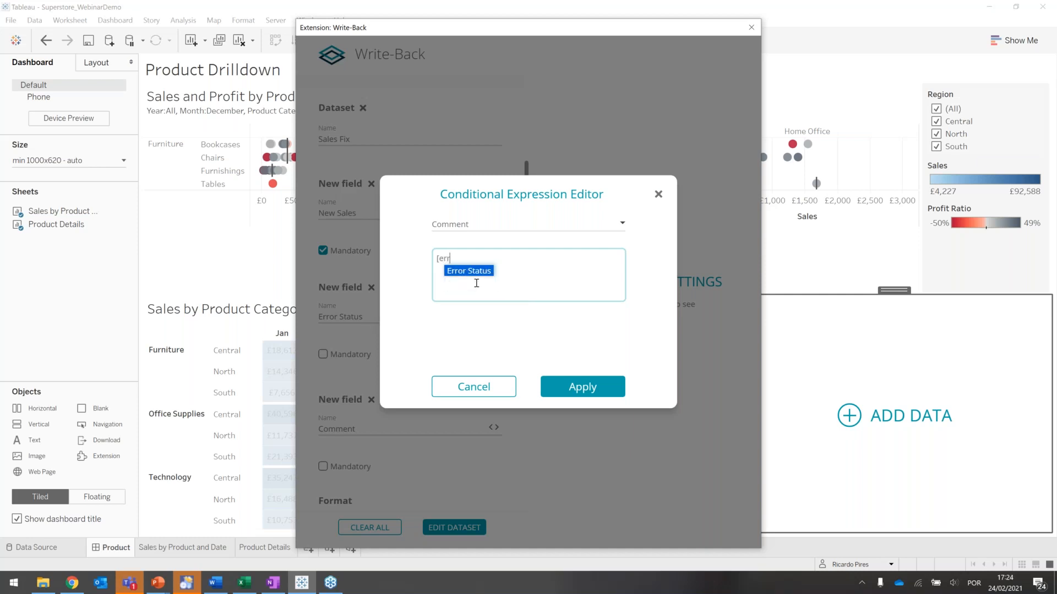
pyautogui.press('Return')
pyautogui.write('=')
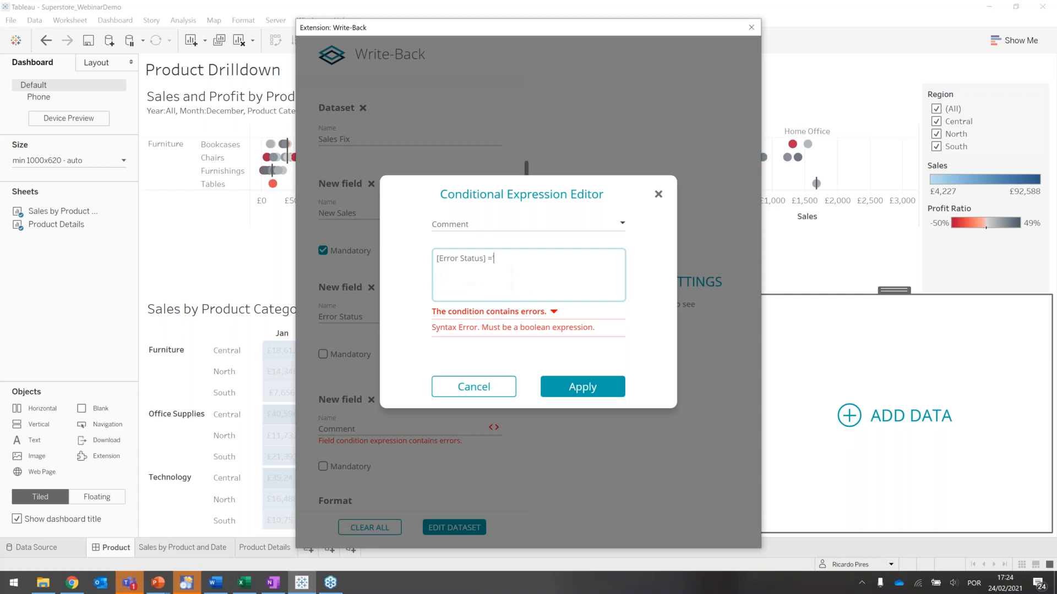
pyautogui.write("'Urgent'")
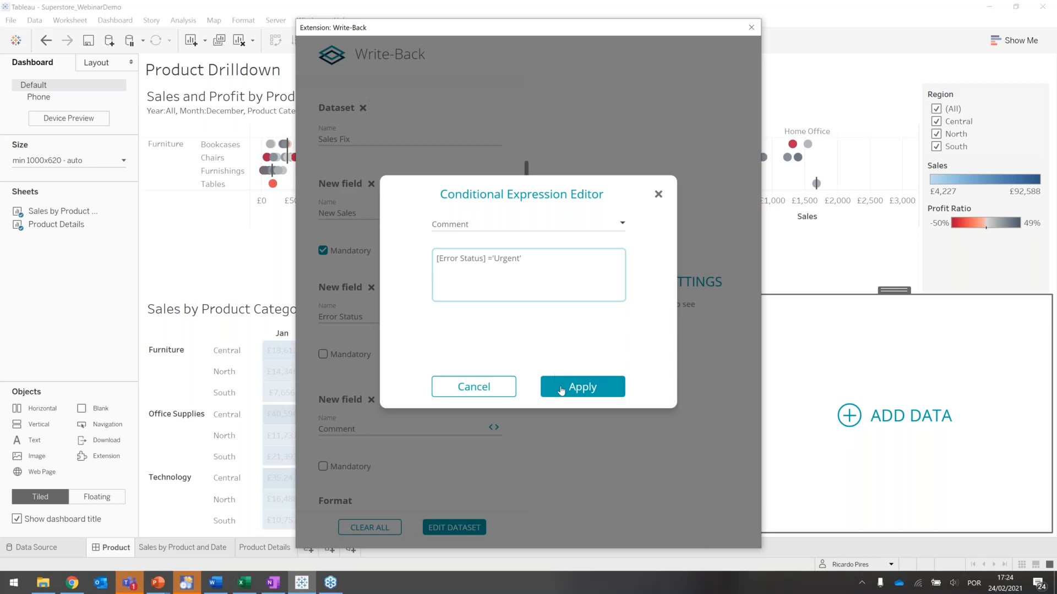
pyautogui.click(582, 386)
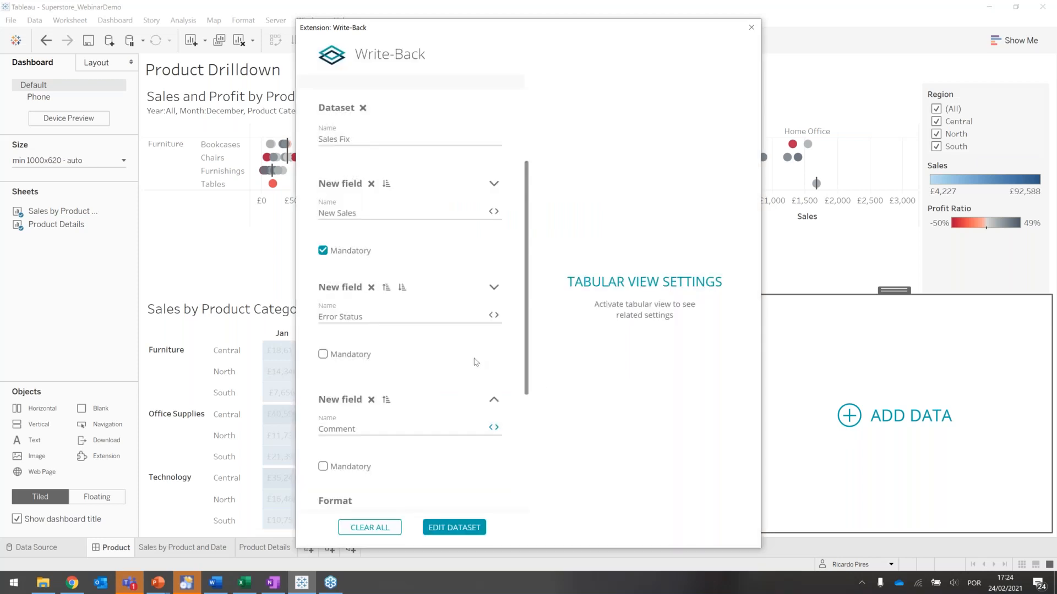
# - Enable Inline Form in the extension's dashboard settings and save the dataset changes
pyautogui.scroll(-2, 476, 362)
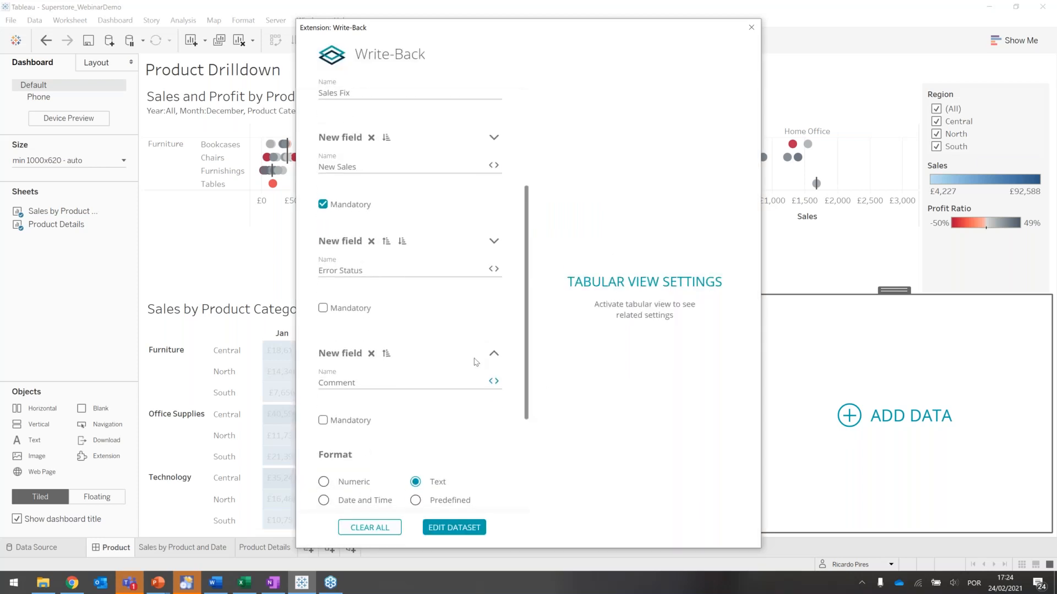
pyautogui.scroll(-6, 476, 362)
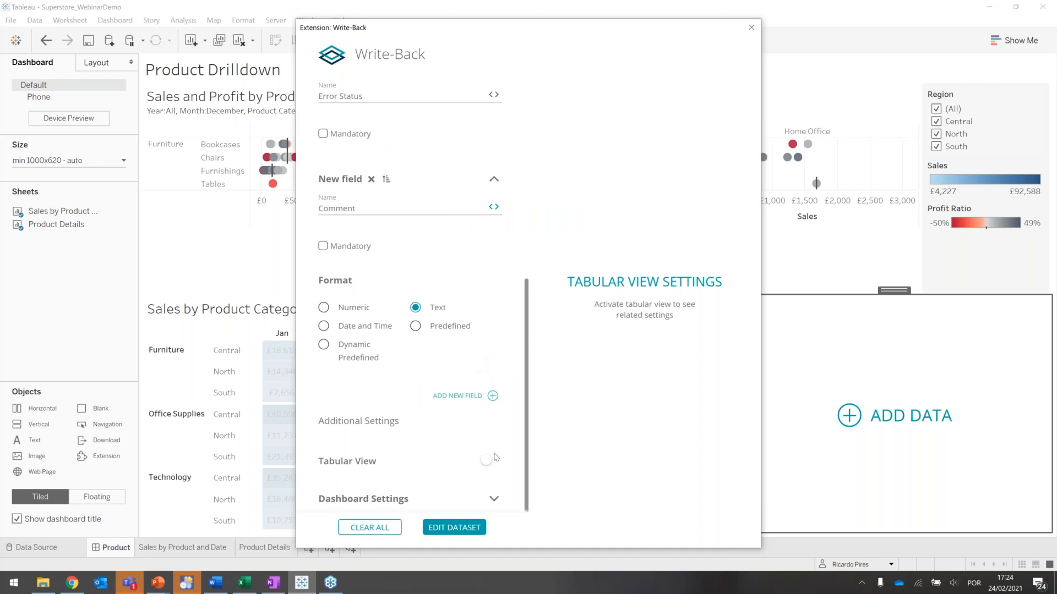
pyautogui.click(493, 496)
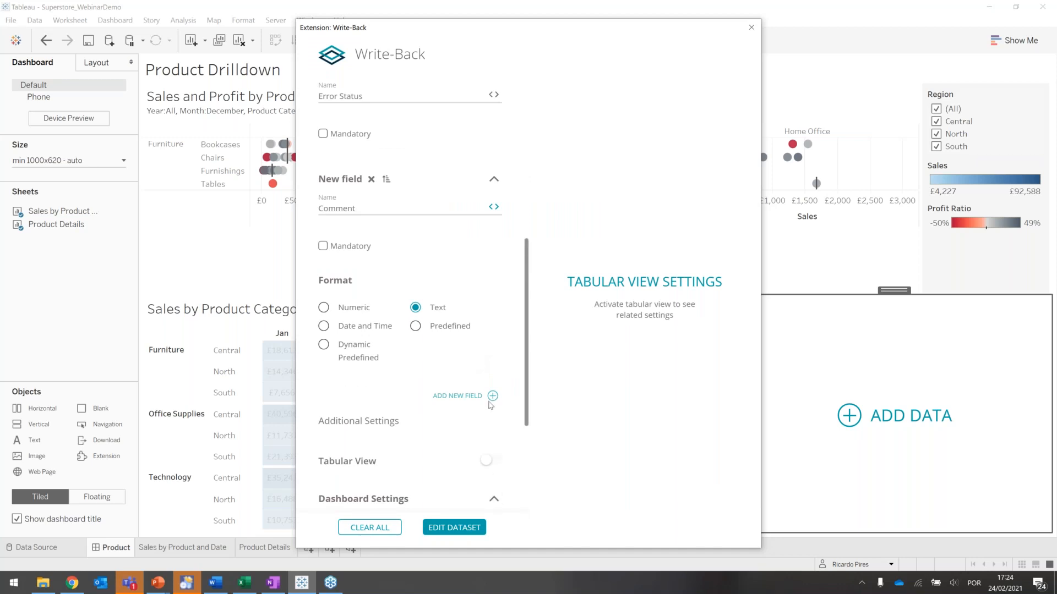
pyautogui.scroll(-7, 490, 406)
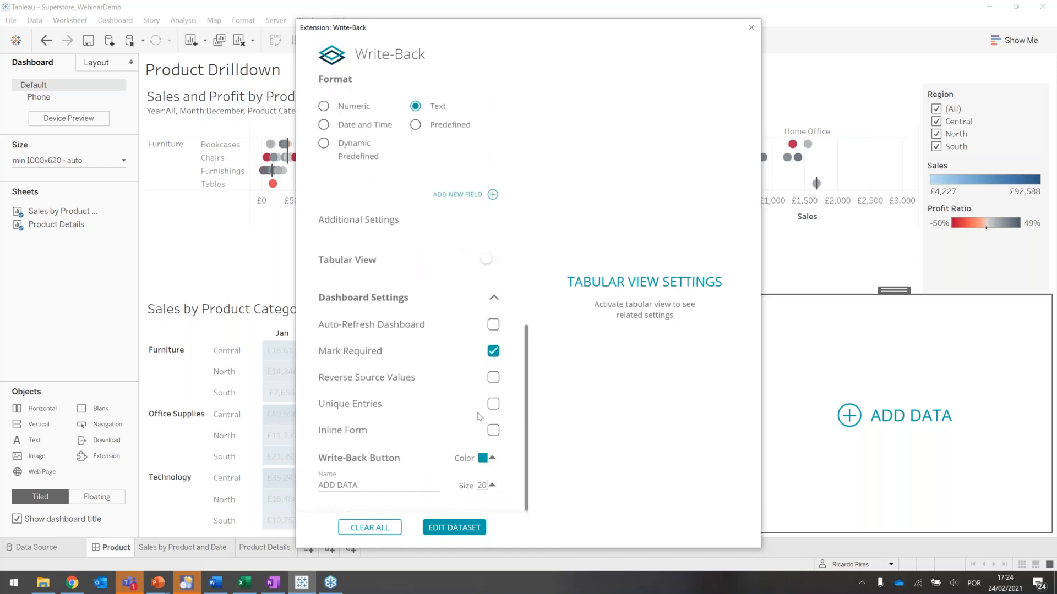
pyautogui.click(493, 432)
pyautogui.click(443, 532)
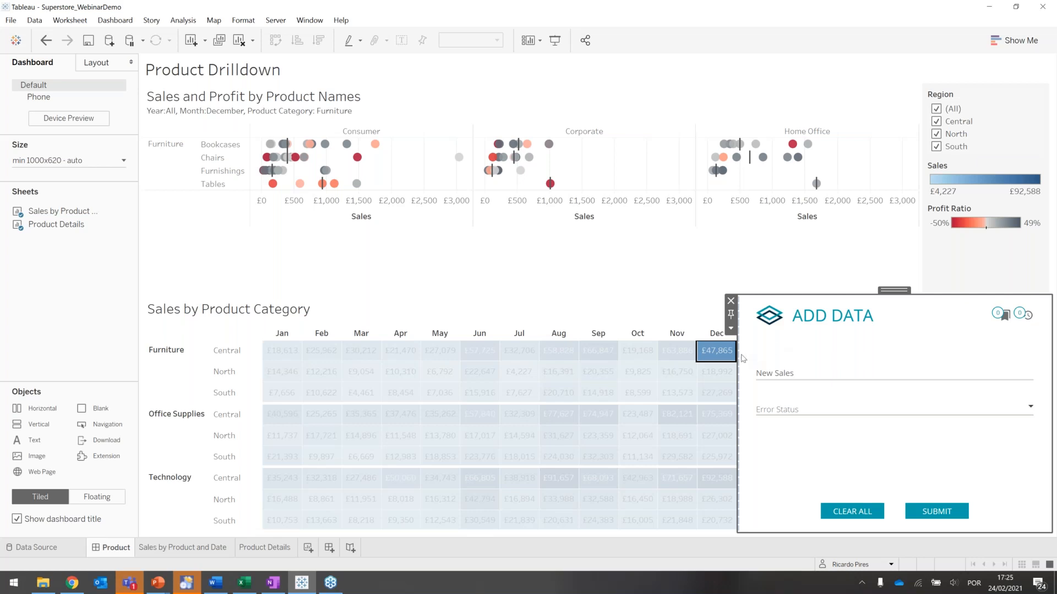
# - For the December sales of Furniture in Central, enter New Sales of 200000 and set the Error Status to Urgent in the inline form
pyautogui.click(711, 353)
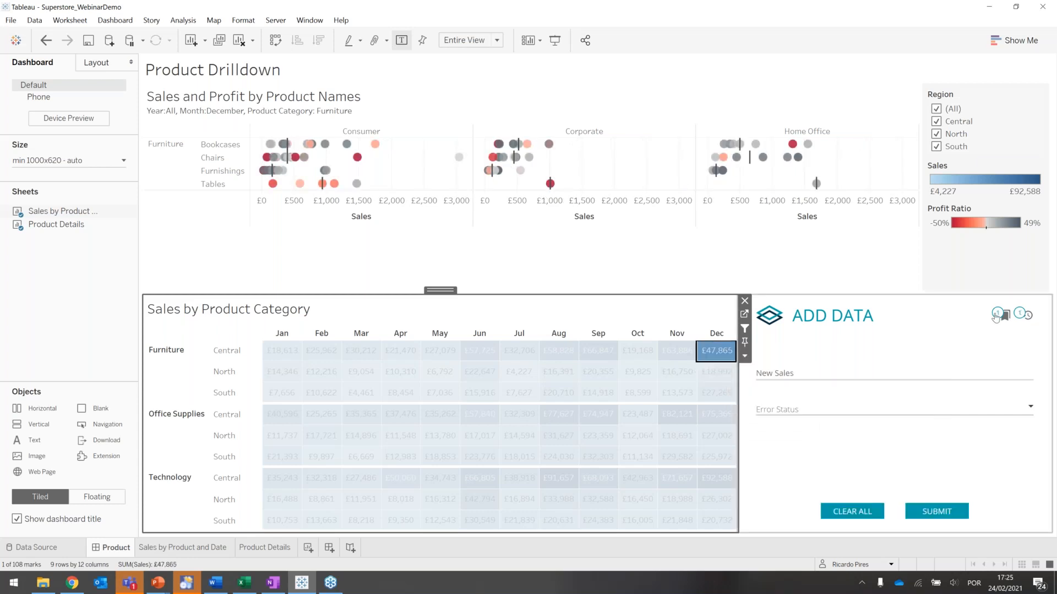
pyautogui.moveTo(995, 316)
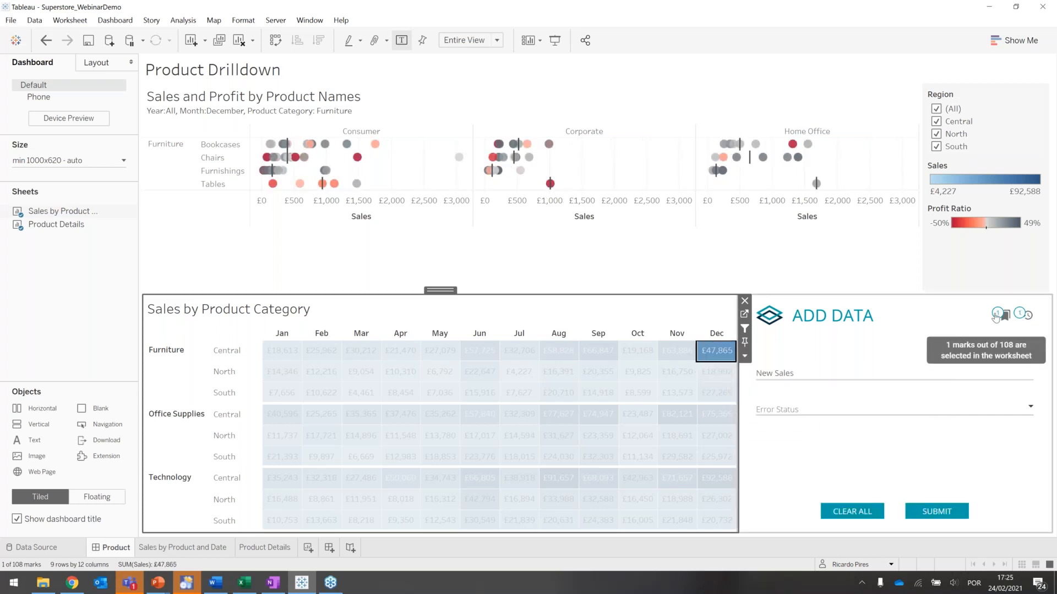
pyautogui.click(779, 375)
pyautogui.write('200000')
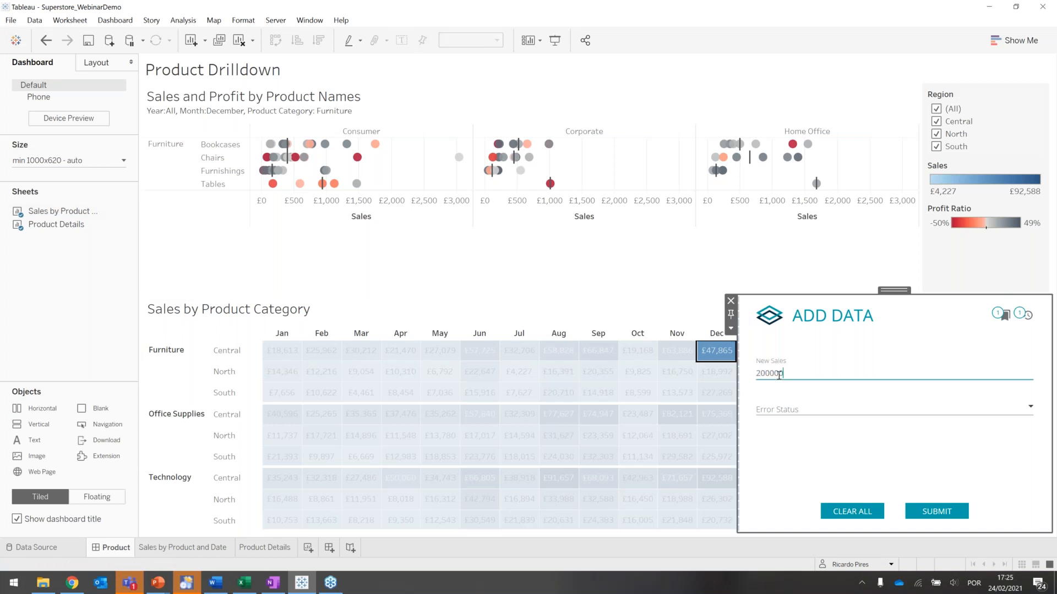
pyautogui.click(778, 410)
pyautogui.click(776, 429)
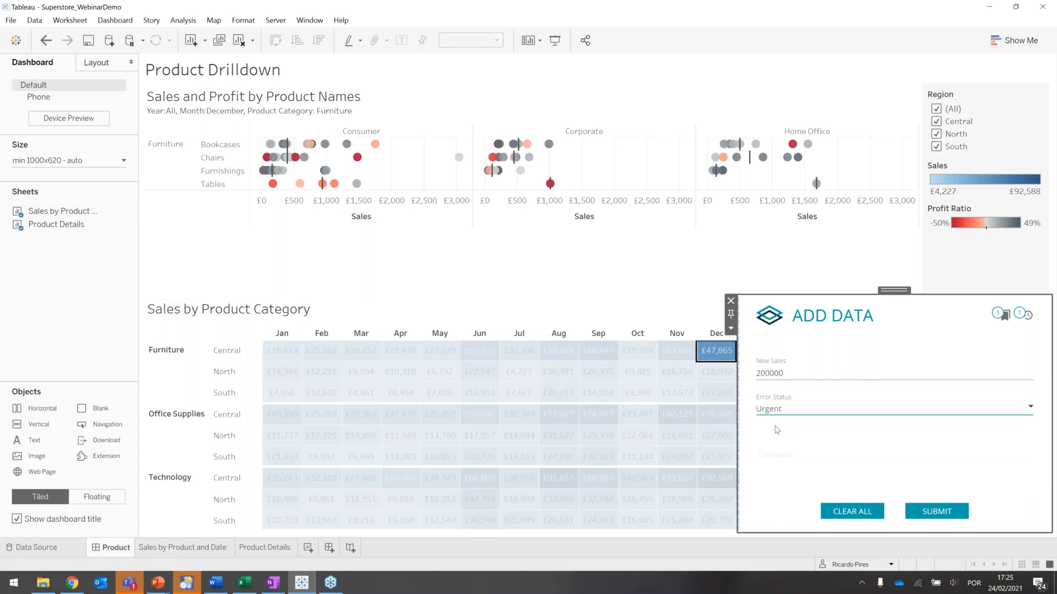
# - Enter the comment "My comment" and submit the entry
pyautogui.click(768, 457)
pyautogui.write('My comment')
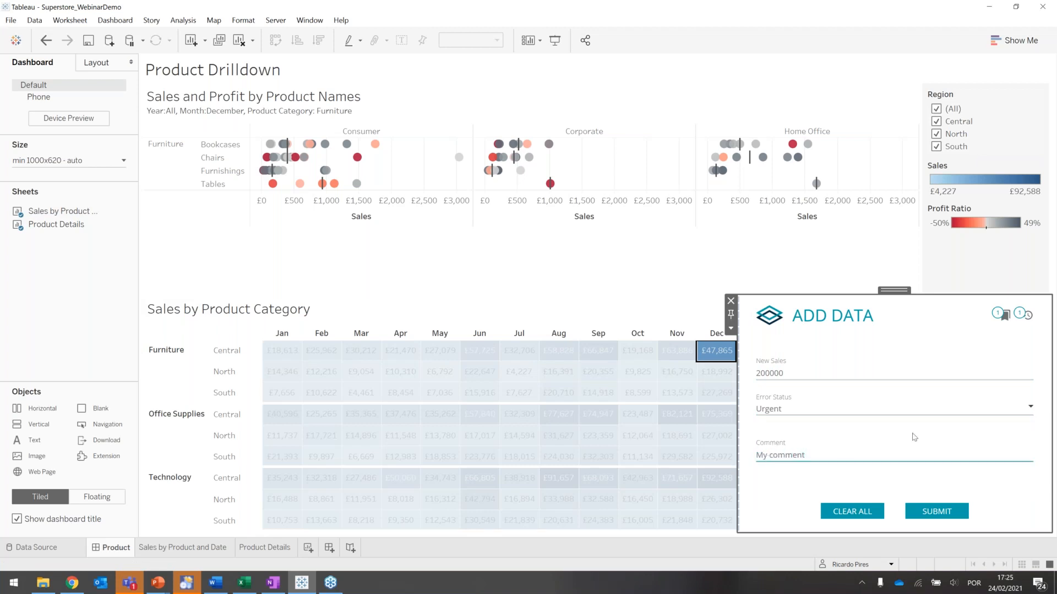
pyautogui.click(944, 515)
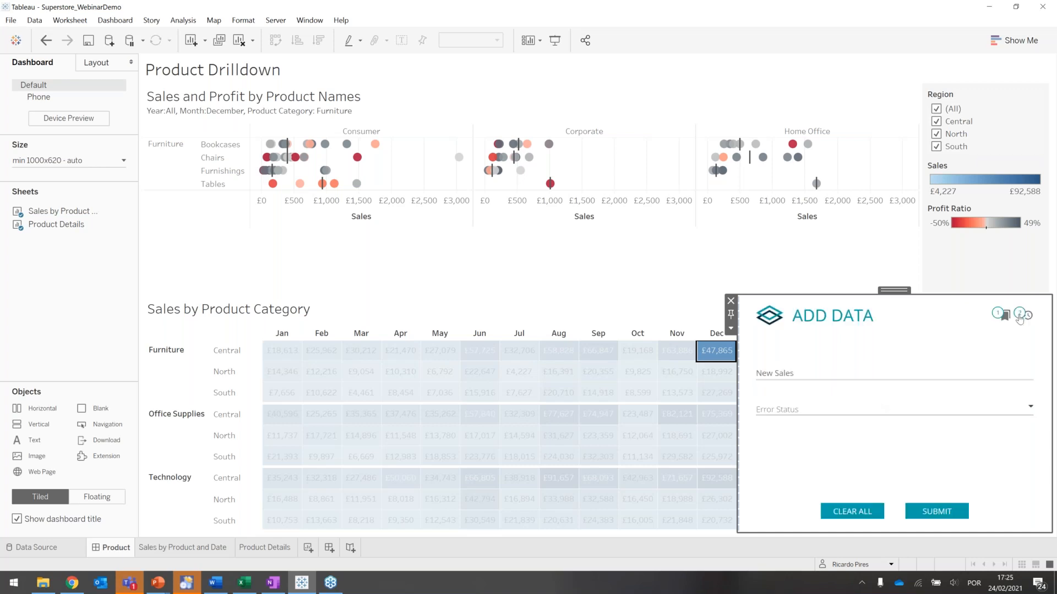
# - Delete the entry with Medium error status from the selected mark's entry history and return to the form
pyautogui.click(1021, 317)
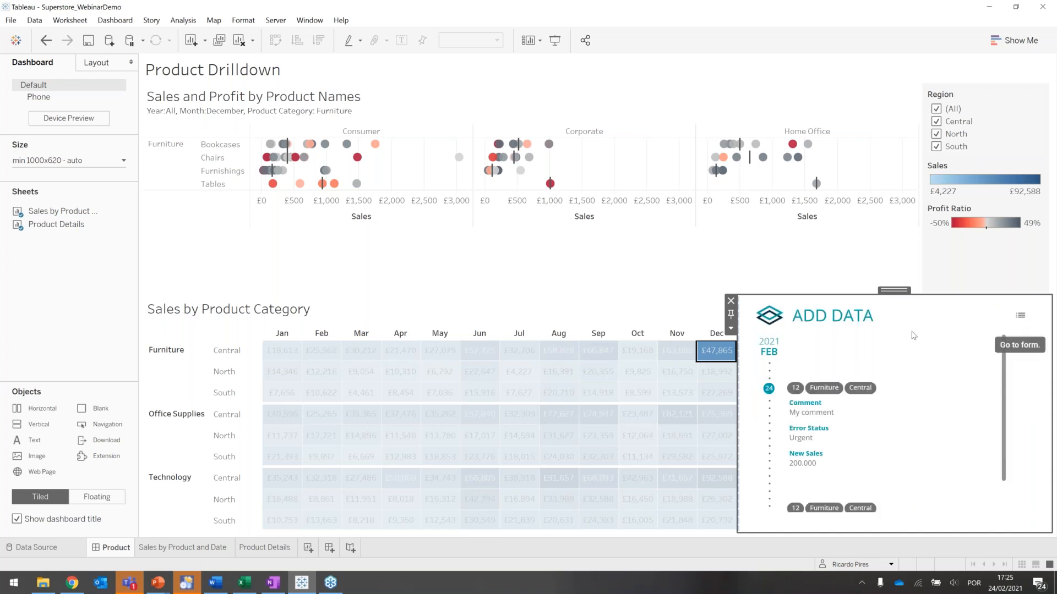
pyautogui.scroll(-1, 862, 445)
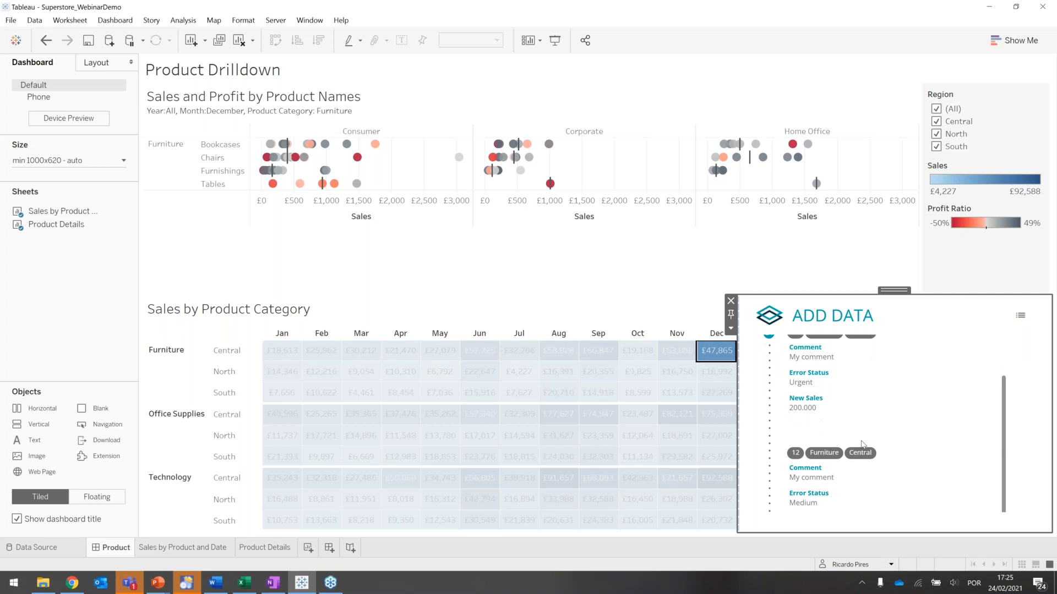
pyautogui.scroll(1, 862, 444)
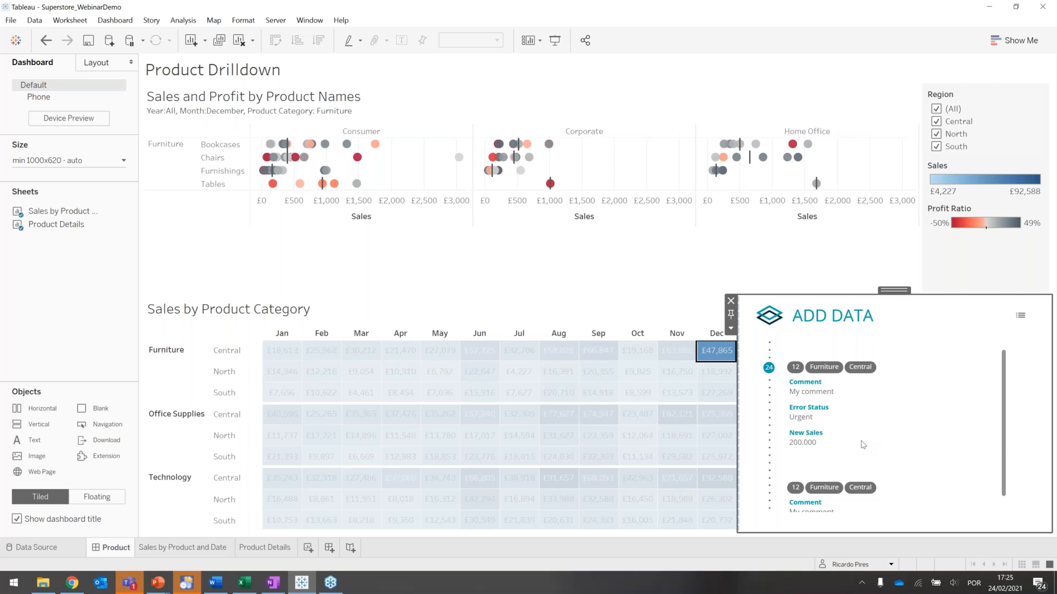
pyautogui.scroll(1, 863, 445)
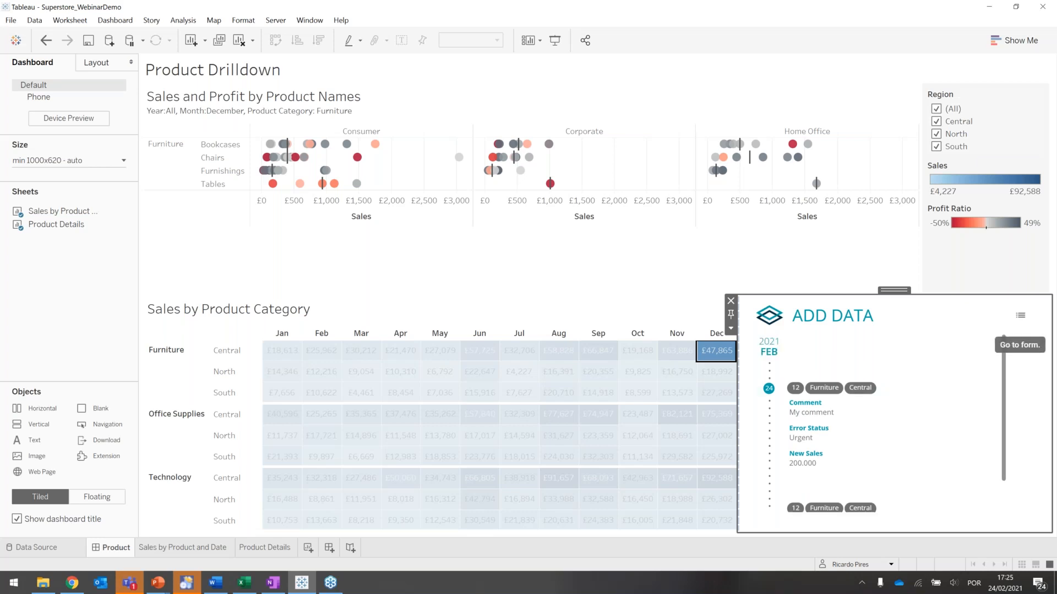
pyautogui.scroll(-3, 958, 361)
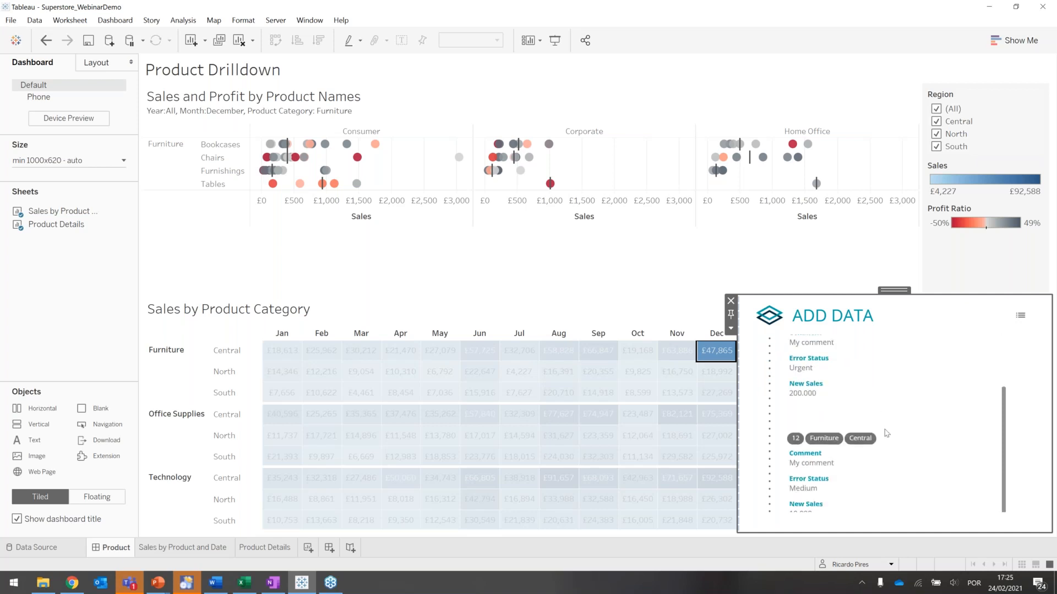
pyautogui.moveTo(979, 439)
pyautogui.click(994, 440)
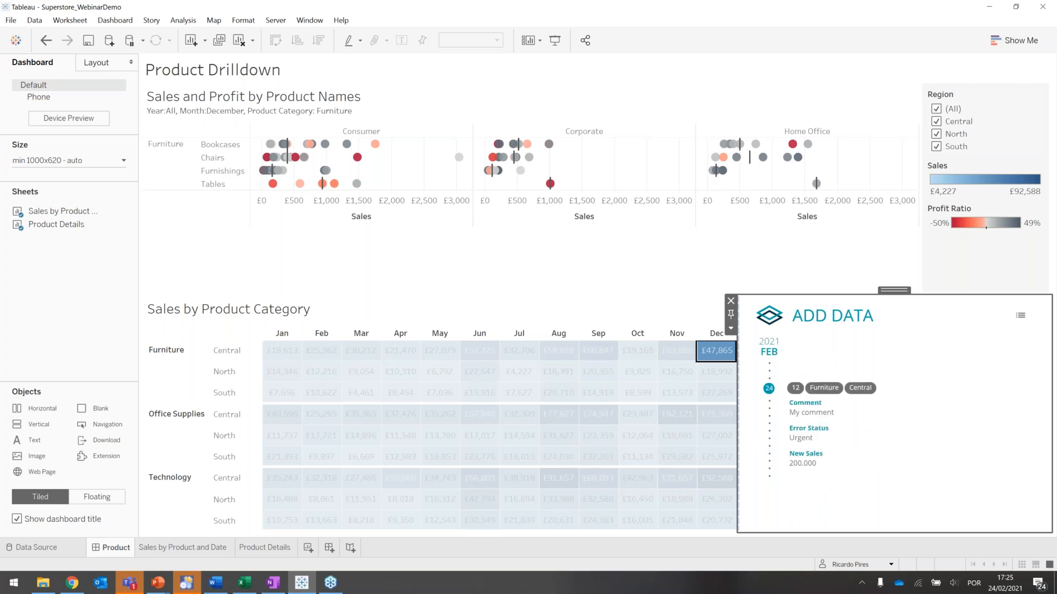
pyautogui.click(1021, 316)
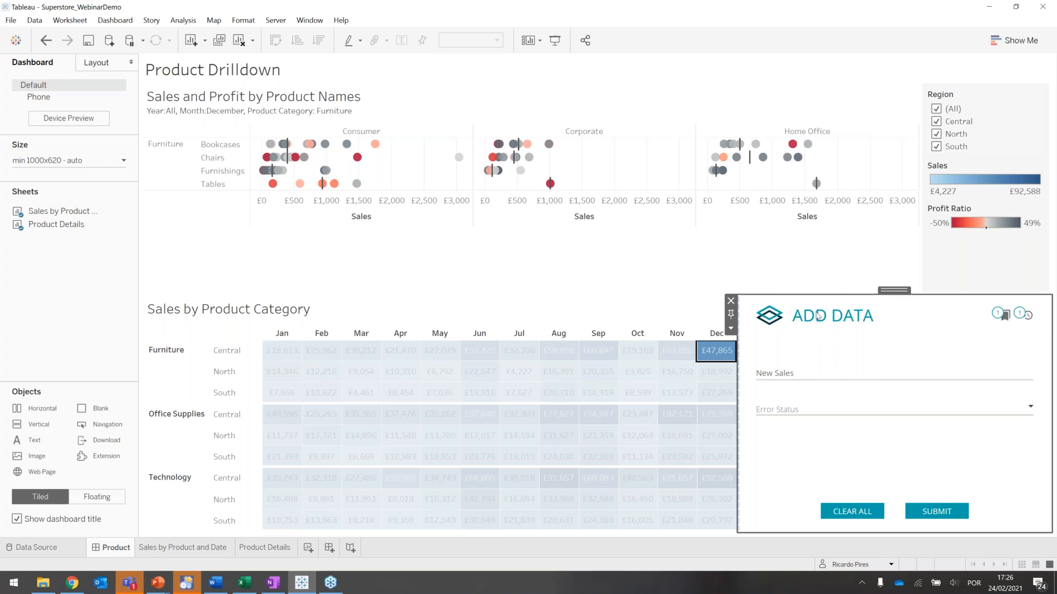
# - Reopen the extension's configuration, enable Unique Entries in the dashboard settings and acknowledge the notice
pyautogui.click(731, 329)
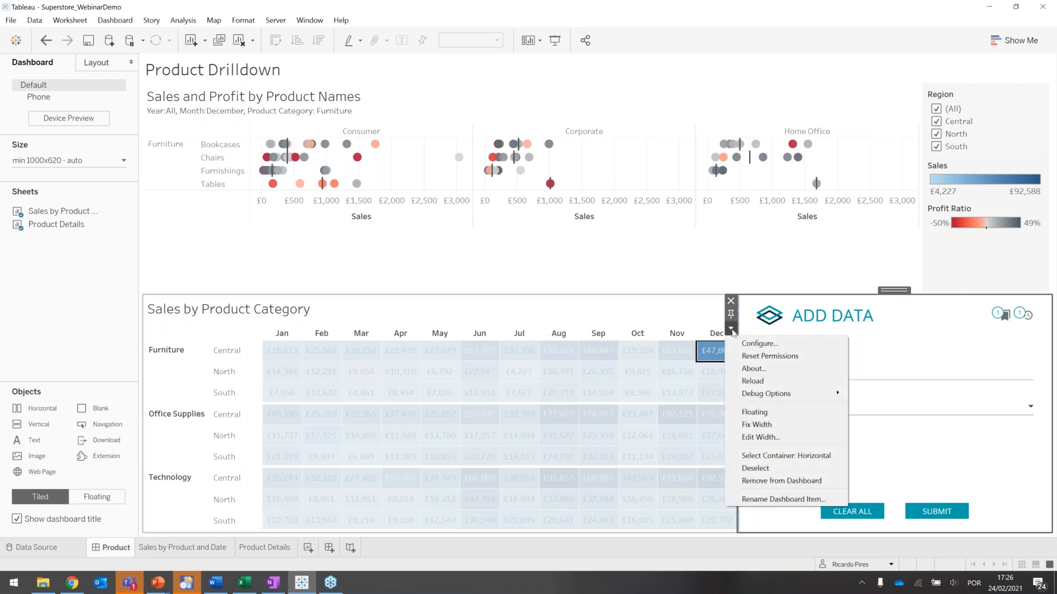
pyautogui.click(743, 346)
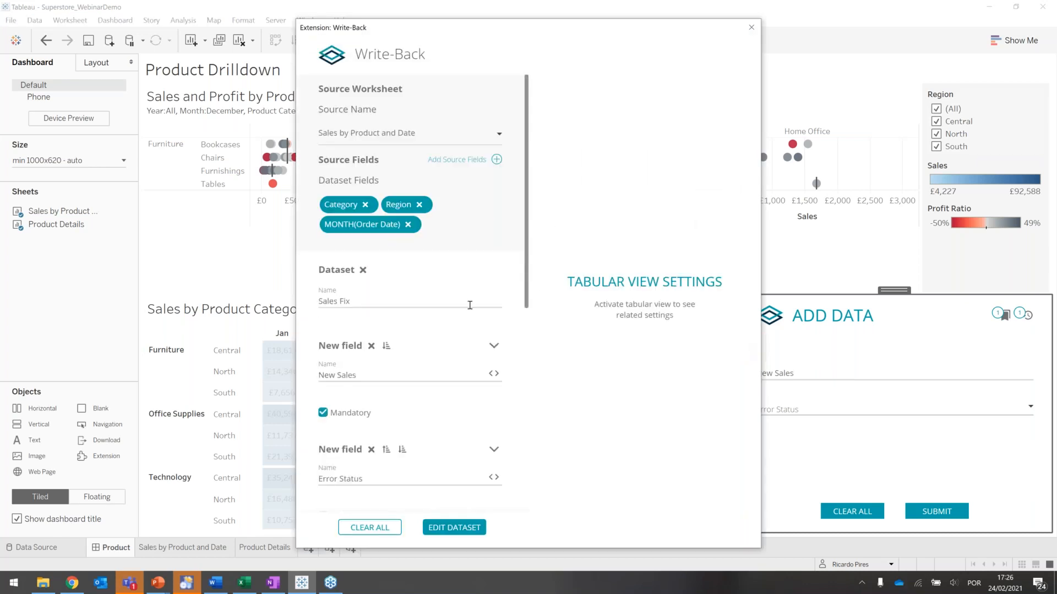
pyautogui.scroll(-3, 469, 304)
pyautogui.scroll(-4, 469, 305)
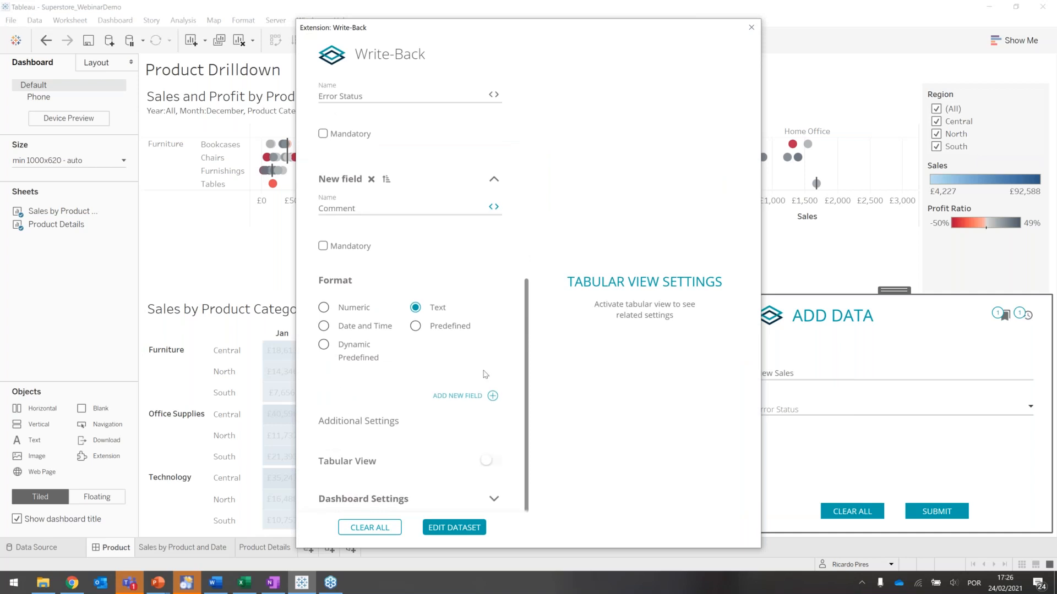
pyautogui.click(492, 500)
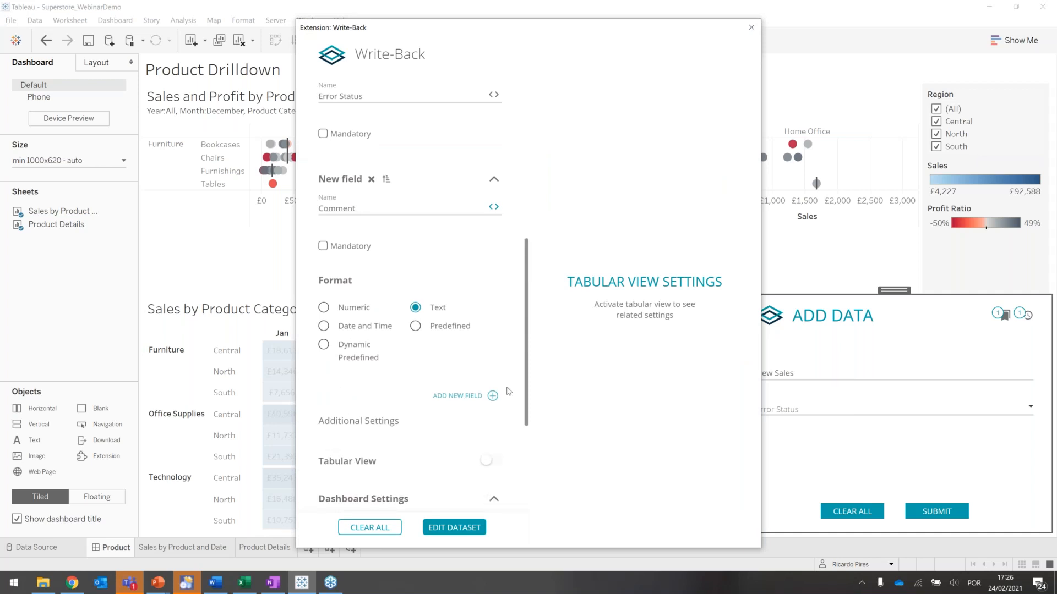
pyautogui.scroll(-2, 507, 391)
pyautogui.scroll(-1, 507, 391)
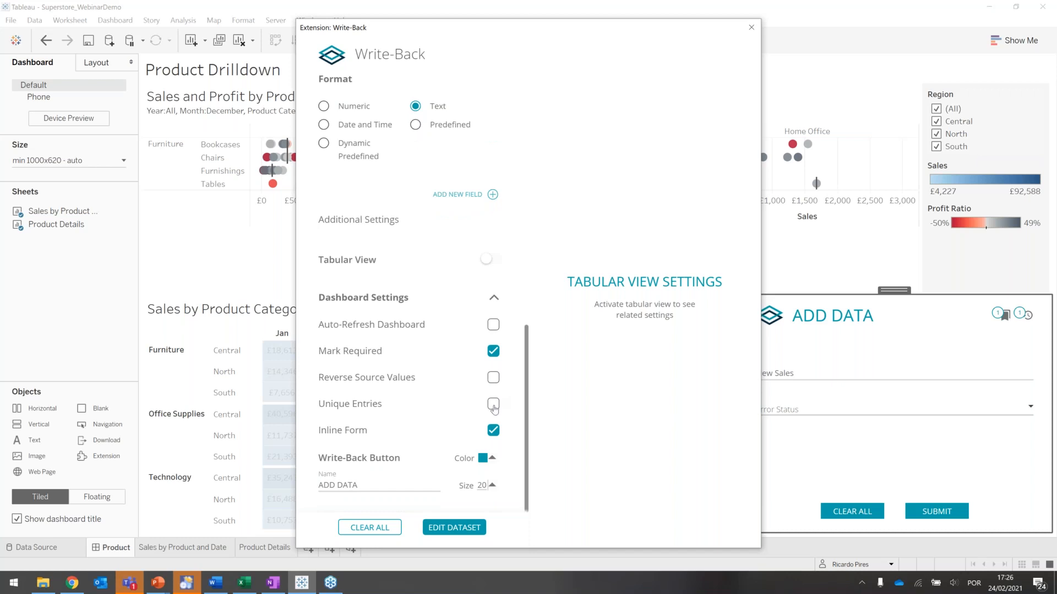
pyautogui.click(493, 406)
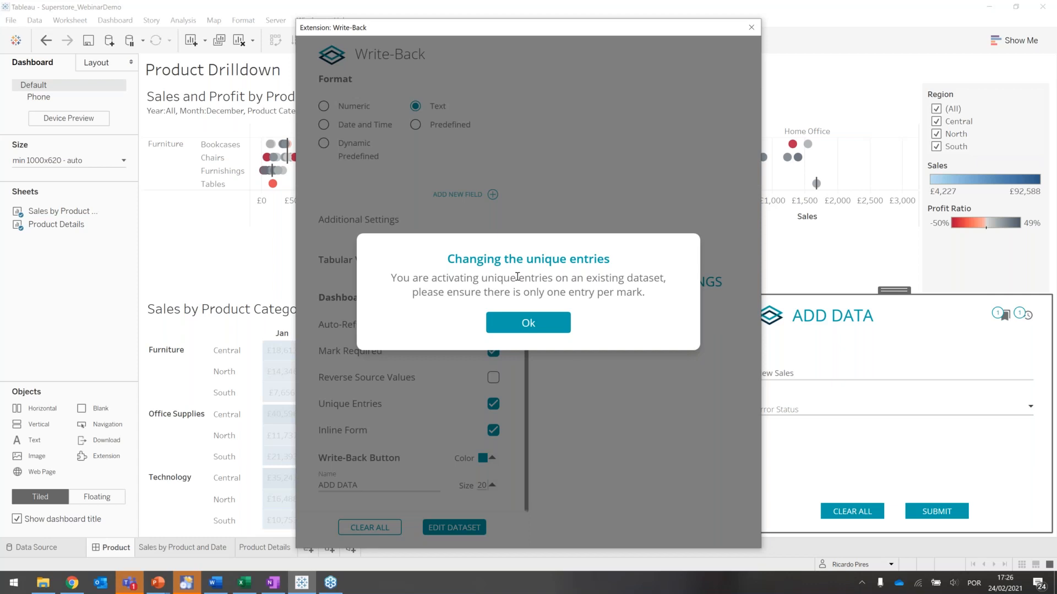
pyautogui.click(532, 331)
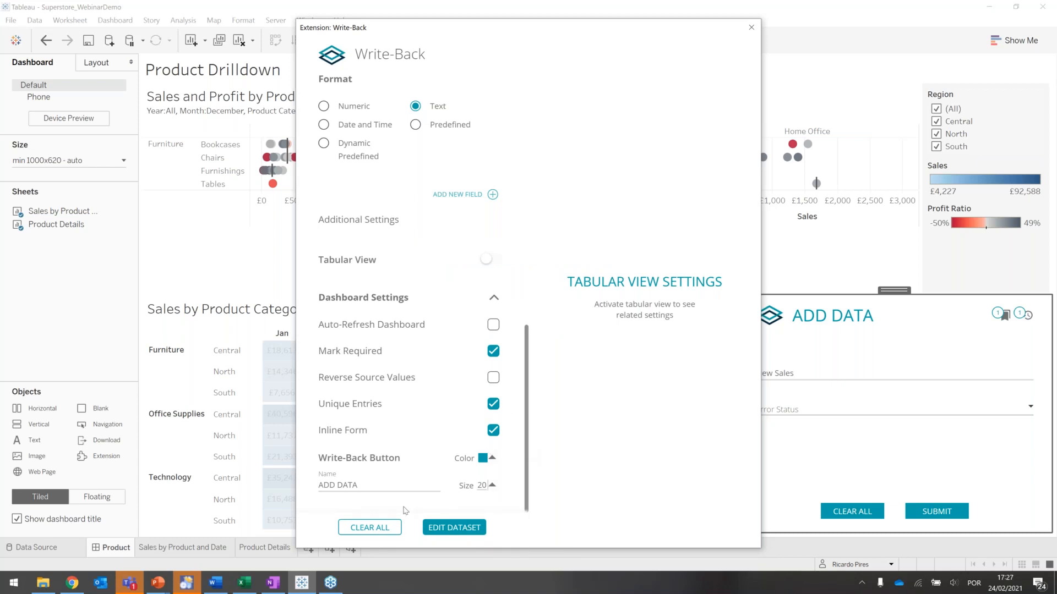
# - Rename the Write-Back button to "Lets Fix Sales" and change its color to grey
pyautogui.moveTo(370, 483); pyautogui.dragTo(316, 486)
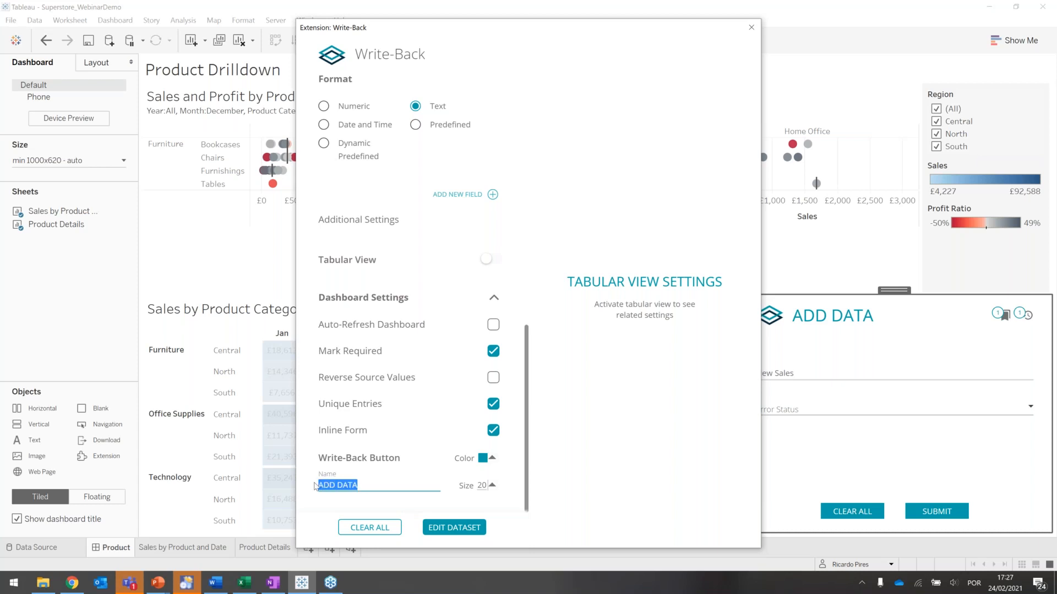
pyautogui.write('F')
pyautogui.press('BackSpace')
pyautogui.write('Lets Fix Sales')
pyautogui.click(487, 458)
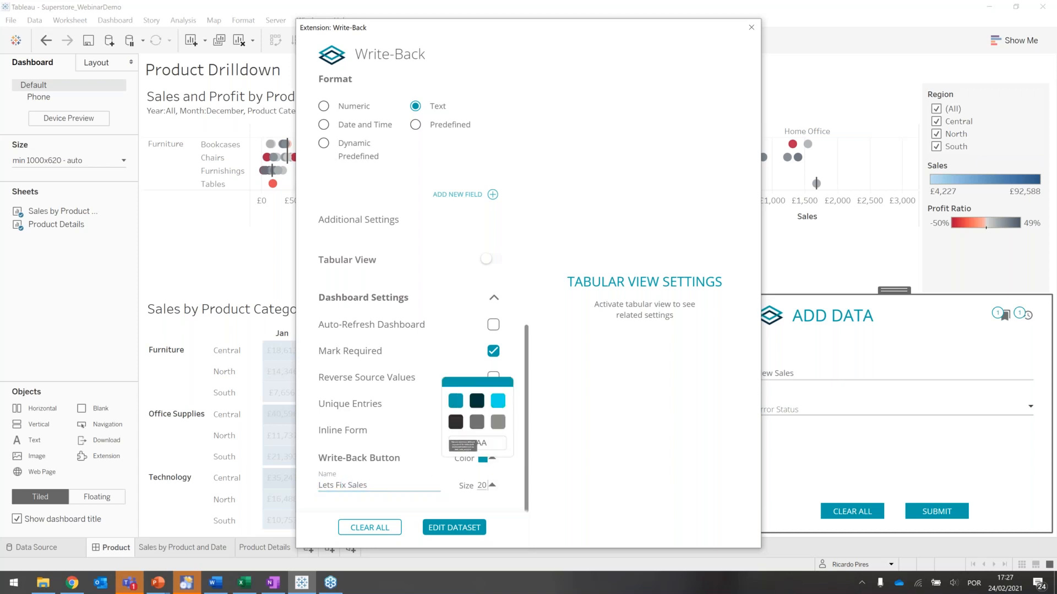
pyautogui.click(497, 422)
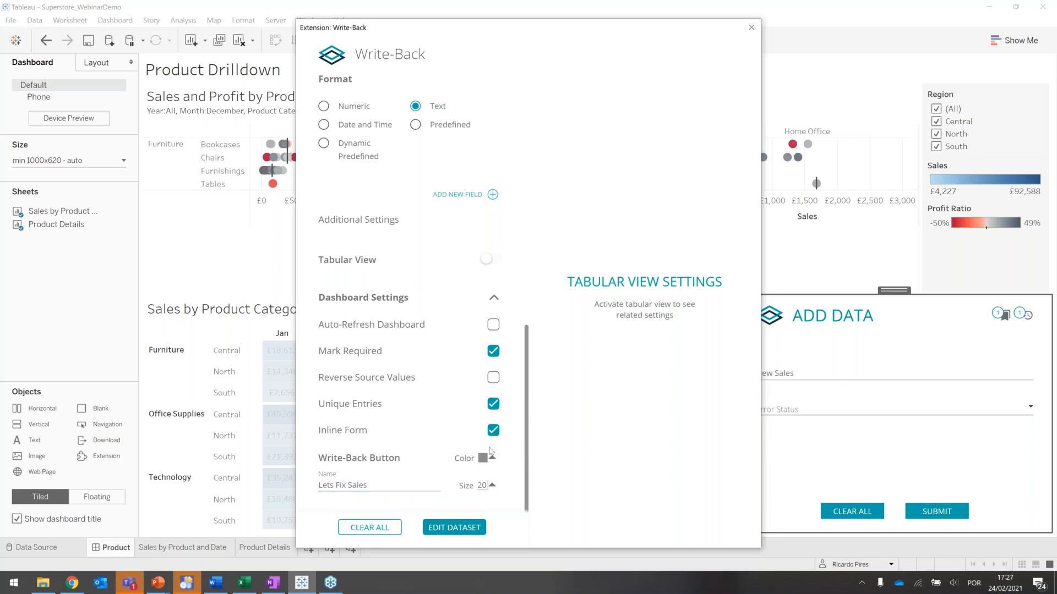
# - Adjust the Write-Back button size and save the edited dataset configuration
pyautogui.doubleClick(485, 486)
pyautogui.click(483, 485)
pyautogui.click(494, 485)
pyautogui.click(493, 435)
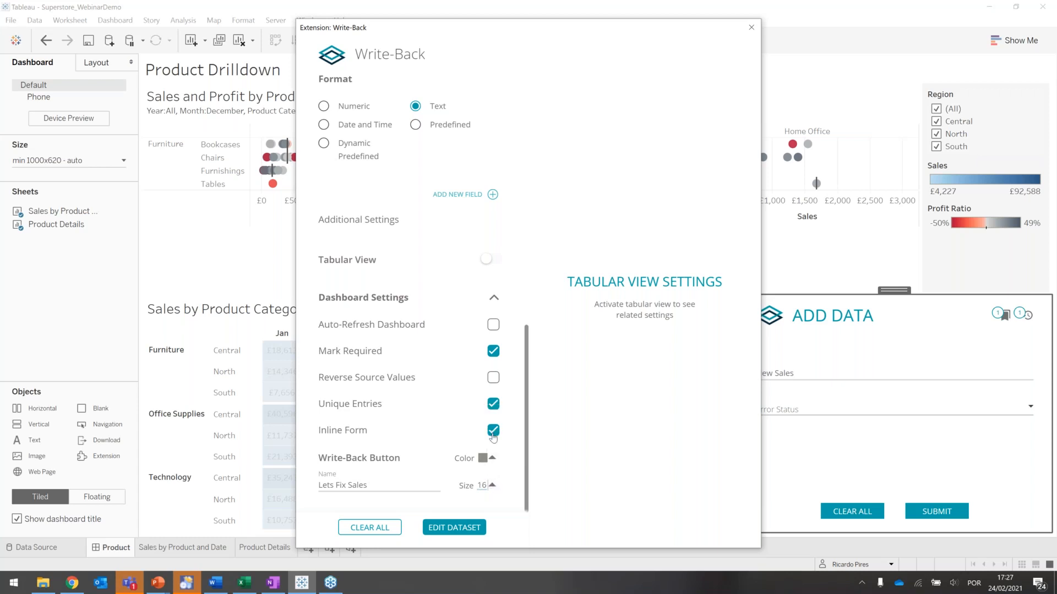
pyautogui.click(450, 533)
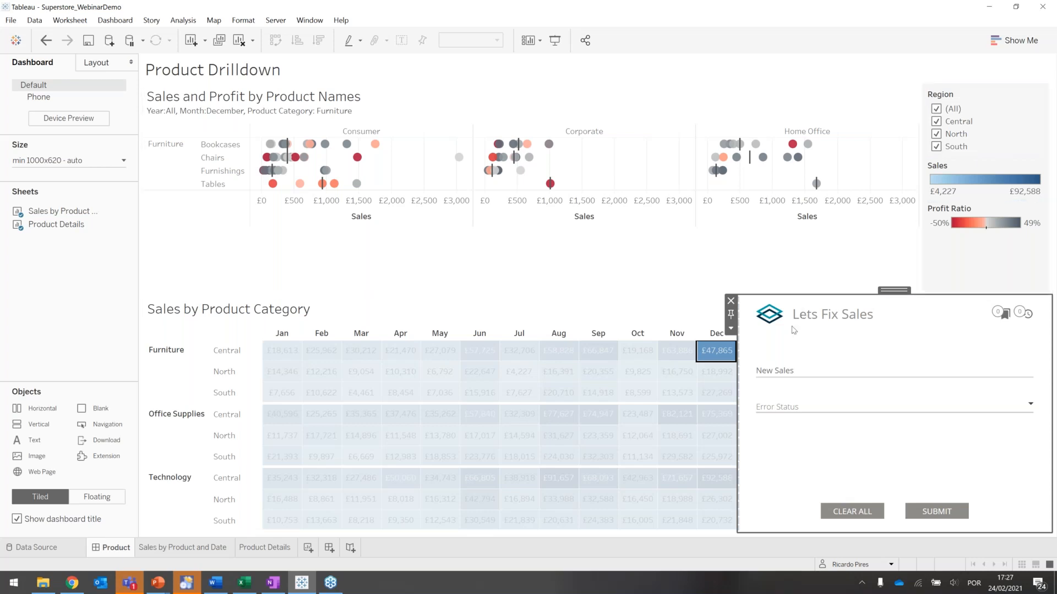
# - For the January sales of Furniture in Central, enter New Sales of 10000, set the Error Status to Medium and submit the entry
pyautogui.moveTo(716, 380)
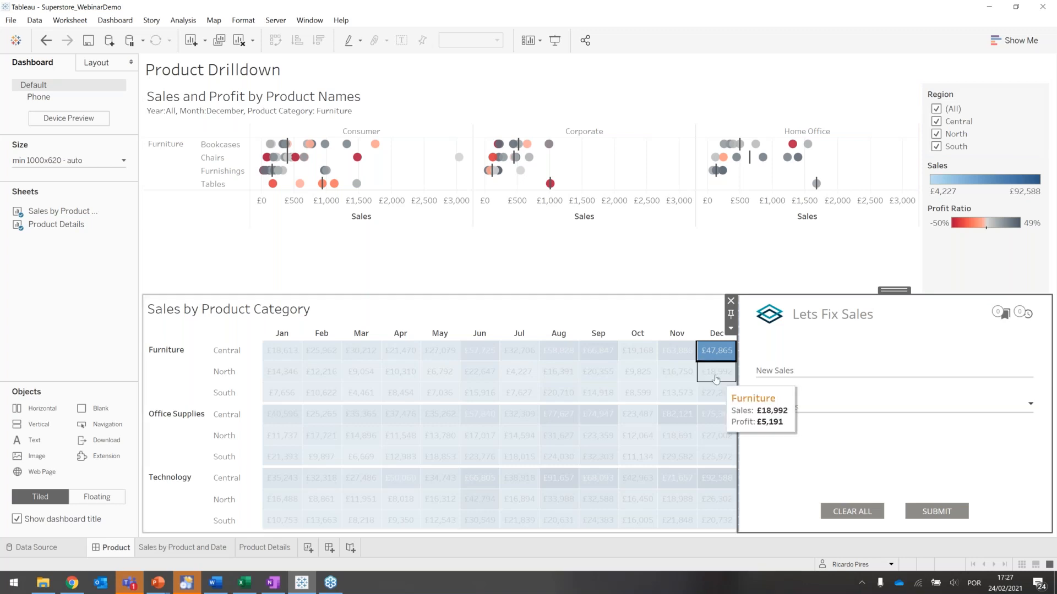
pyautogui.click(270, 352)
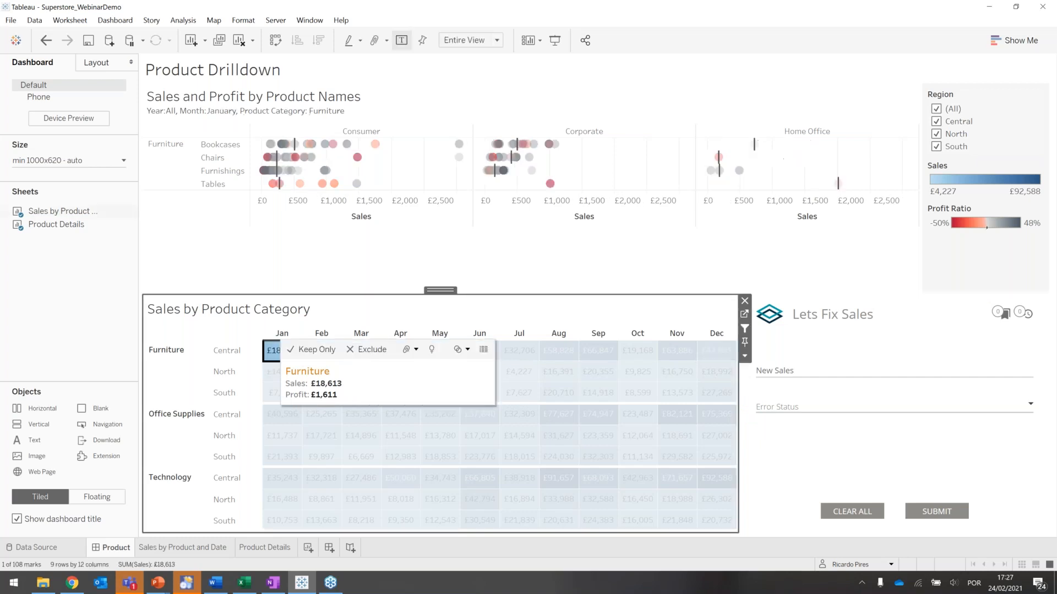
pyautogui.click(824, 370)
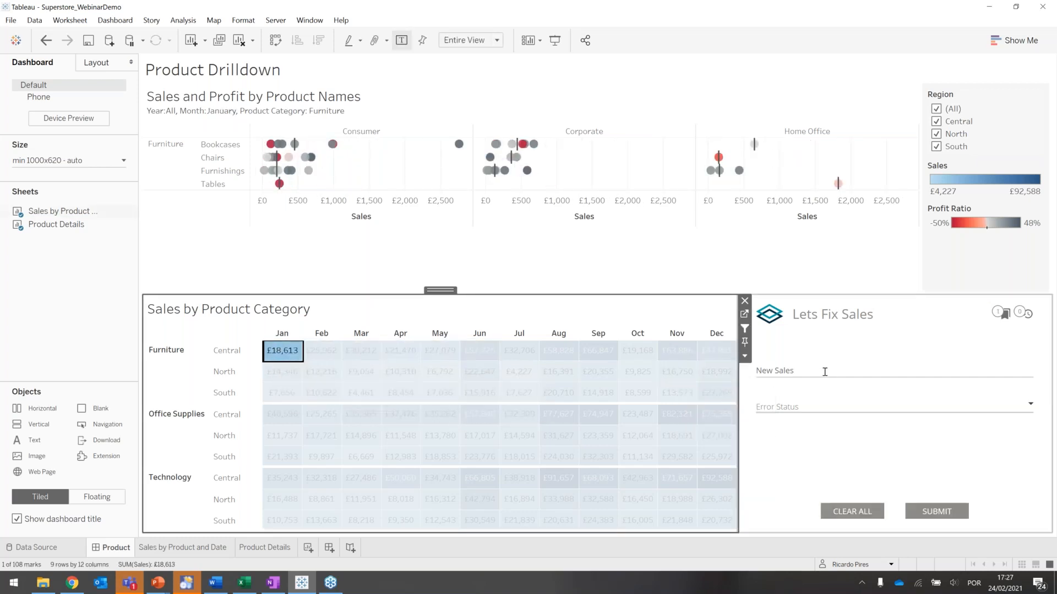
pyautogui.write('10000')
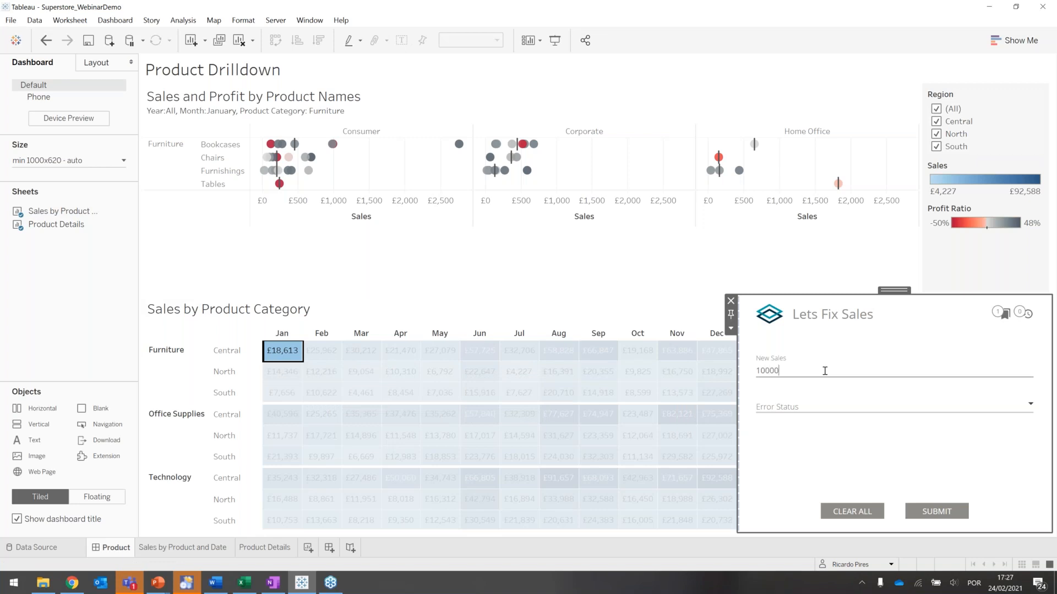
pyautogui.click(798, 406)
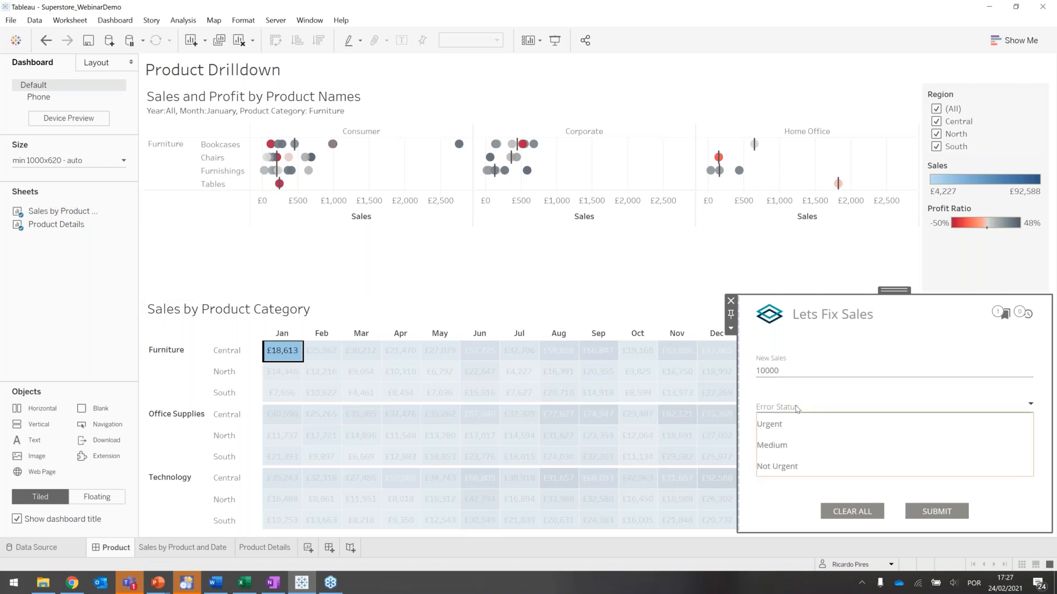
pyautogui.click(783, 446)
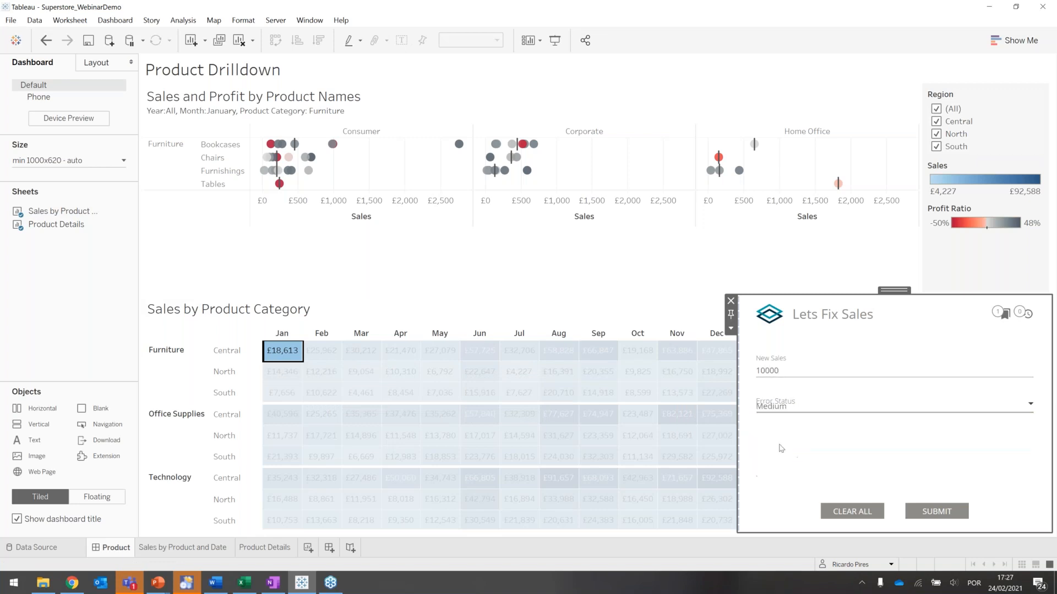
pyautogui.click(935, 512)
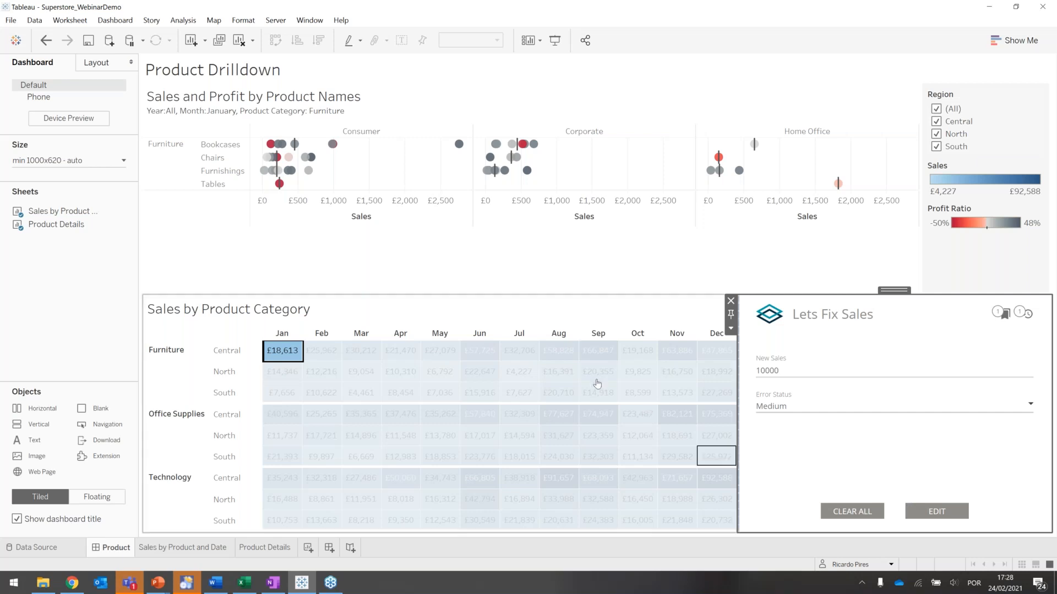
# - Open the Sample - Superstore data source for editing
pyautogui.click(34, 22)
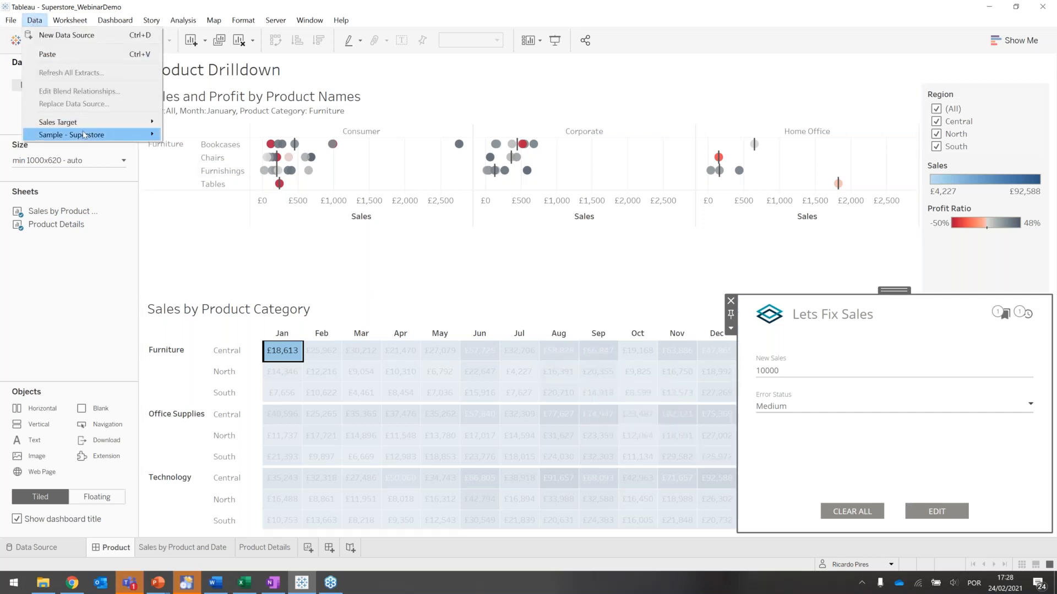
pyautogui.moveTo(84, 135)
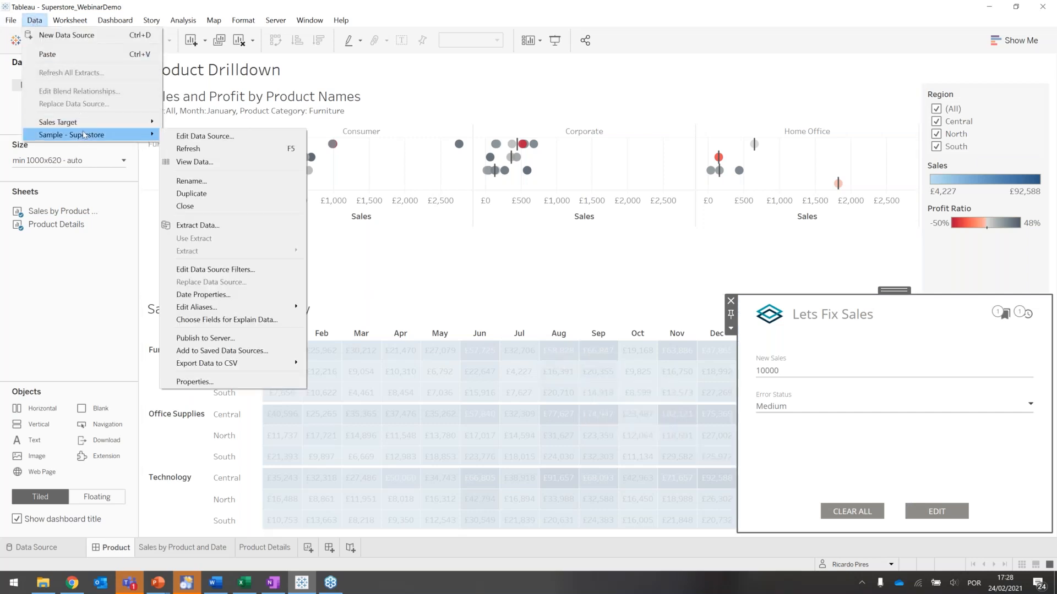
pyautogui.click(178, 139)
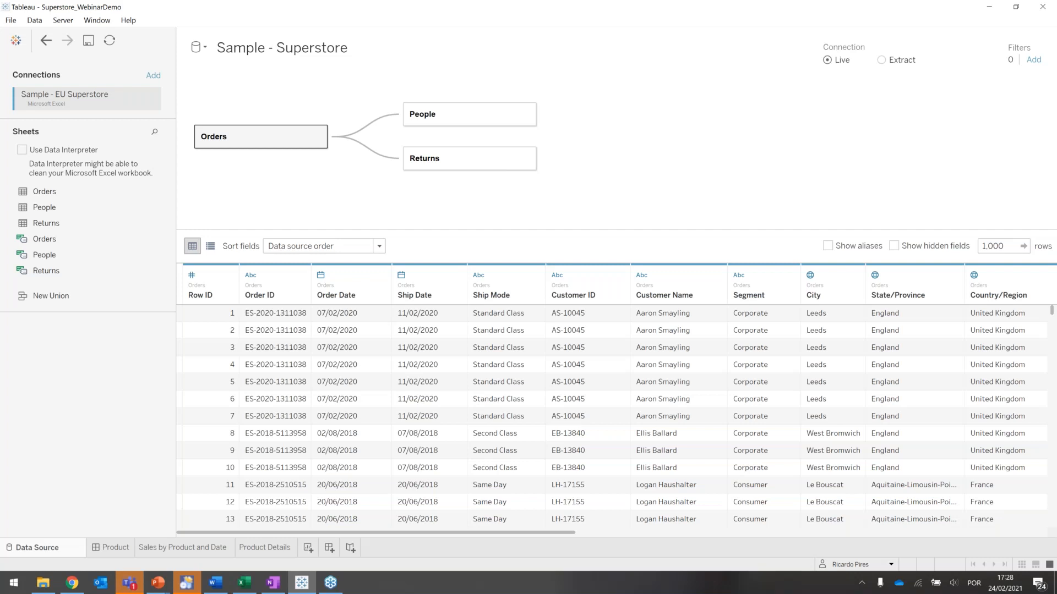
# - Add a PostgreSQL connection to the writeback database on localhost, entering the account password and signing in
pyautogui.click(155, 77)
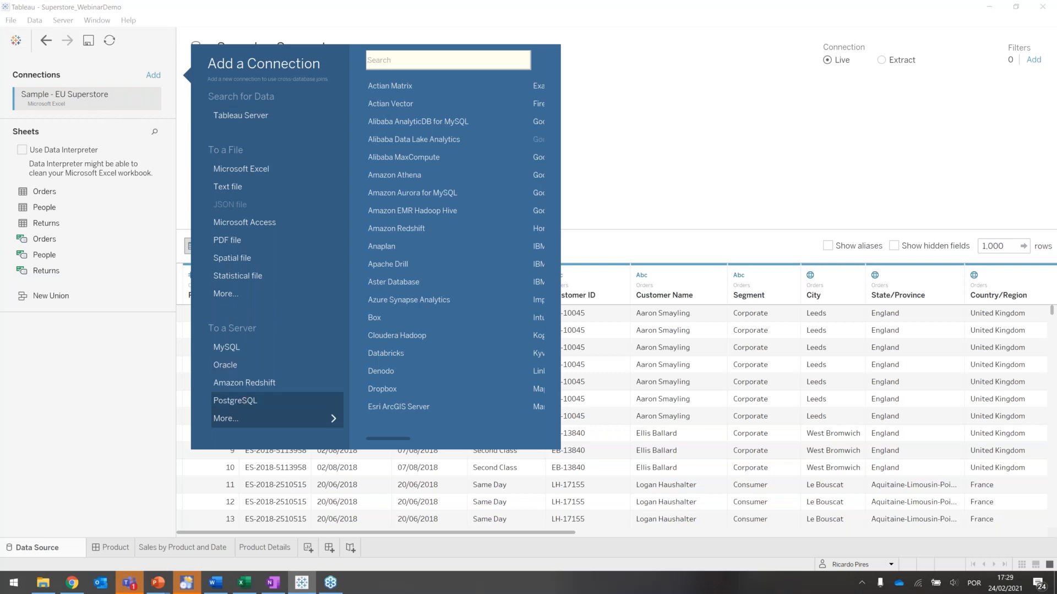
pyautogui.click(235, 400)
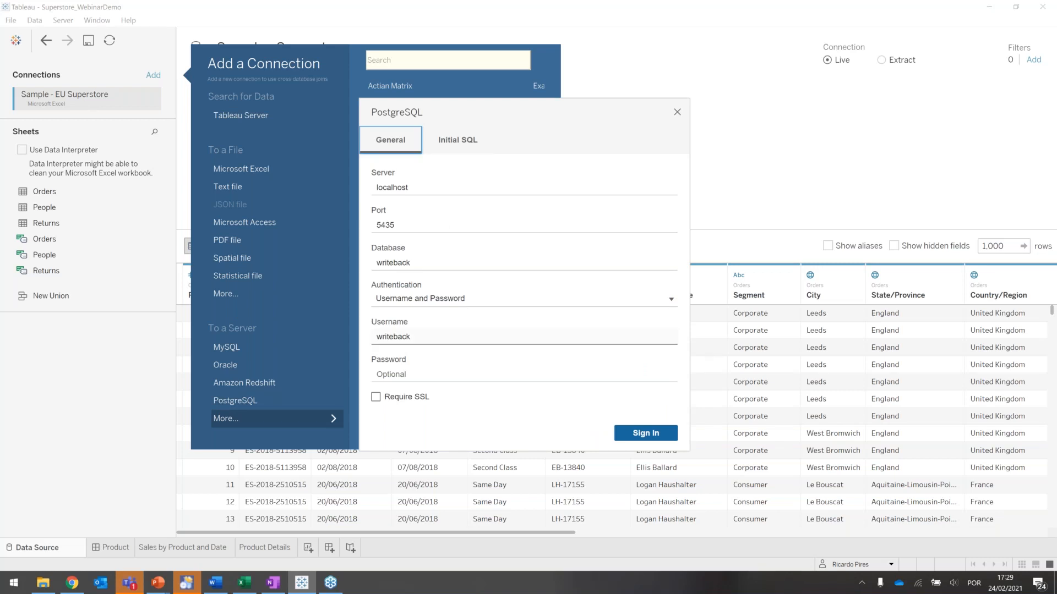
pyautogui.click(398, 378)
pyautogui.write('•••••••••')
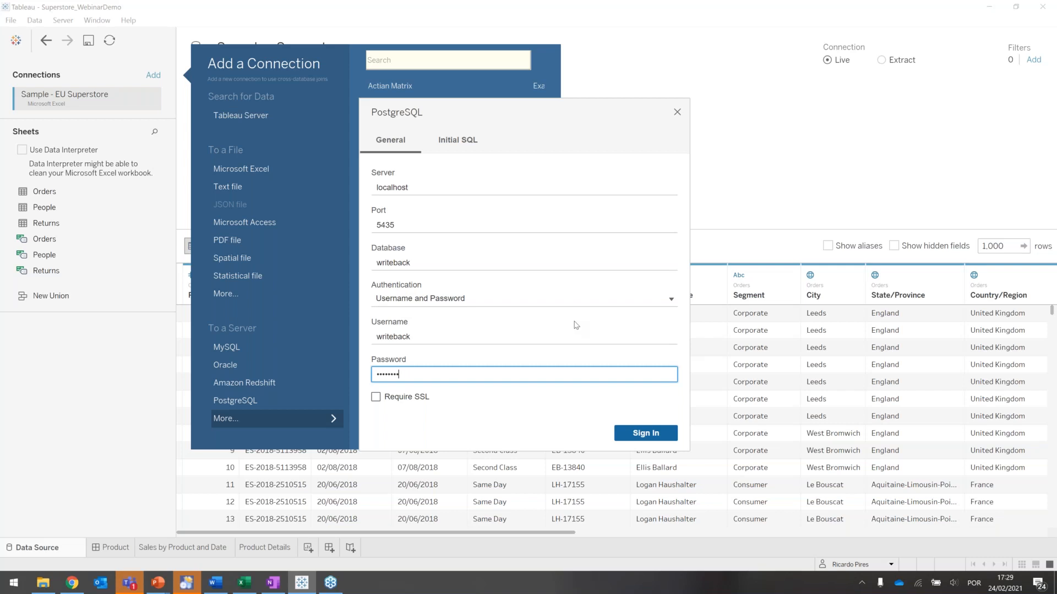
pyautogui.click(648, 435)
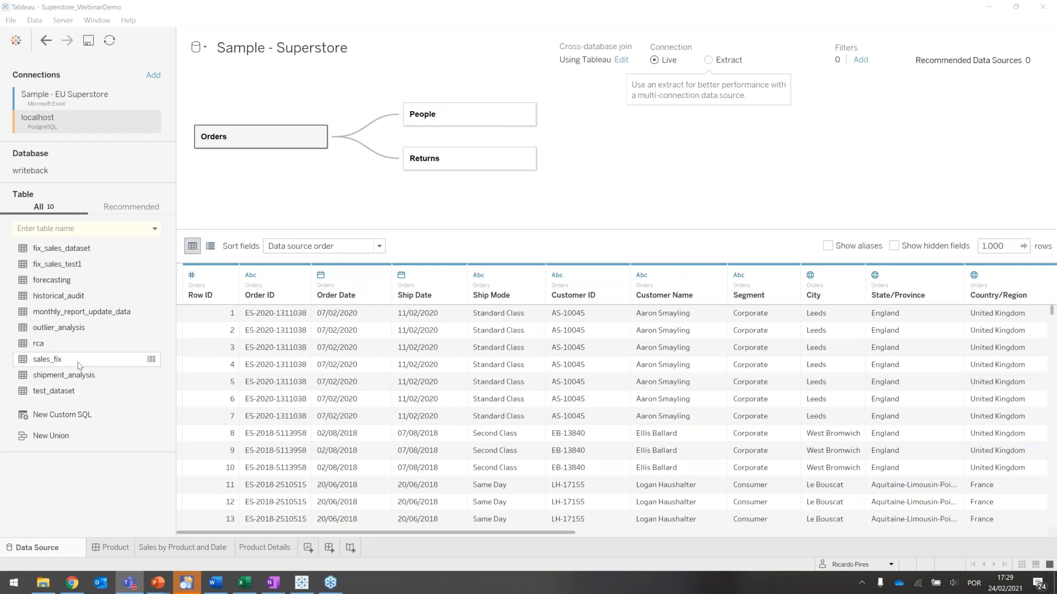
# - View the data of the sales_fix table, examine all its columns through new_sales, and close the preview
pyautogui.click(151, 359)
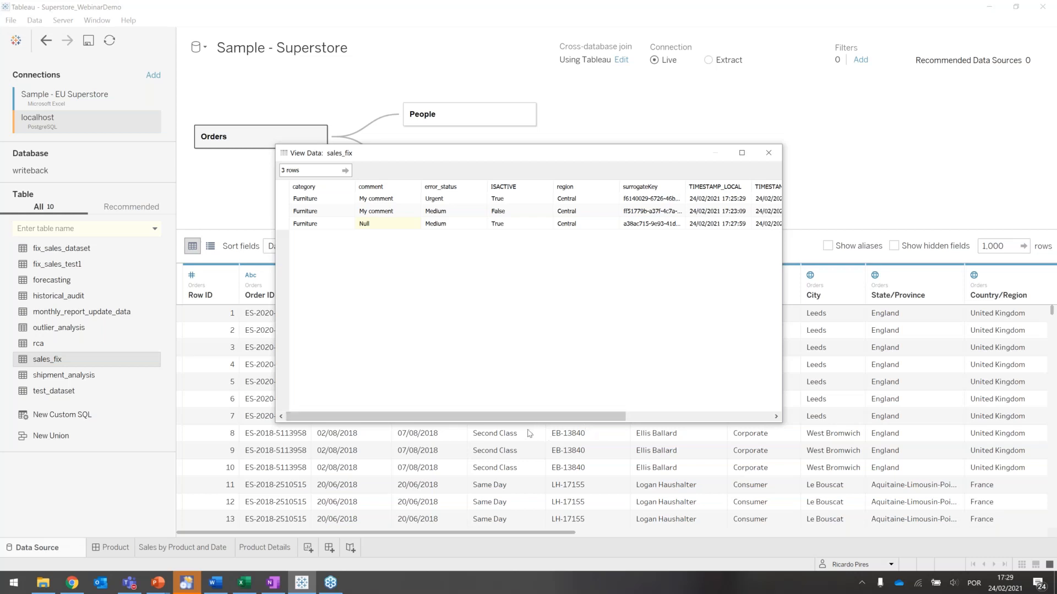
pyautogui.moveTo(522, 422); pyautogui.dragTo(466, 429)
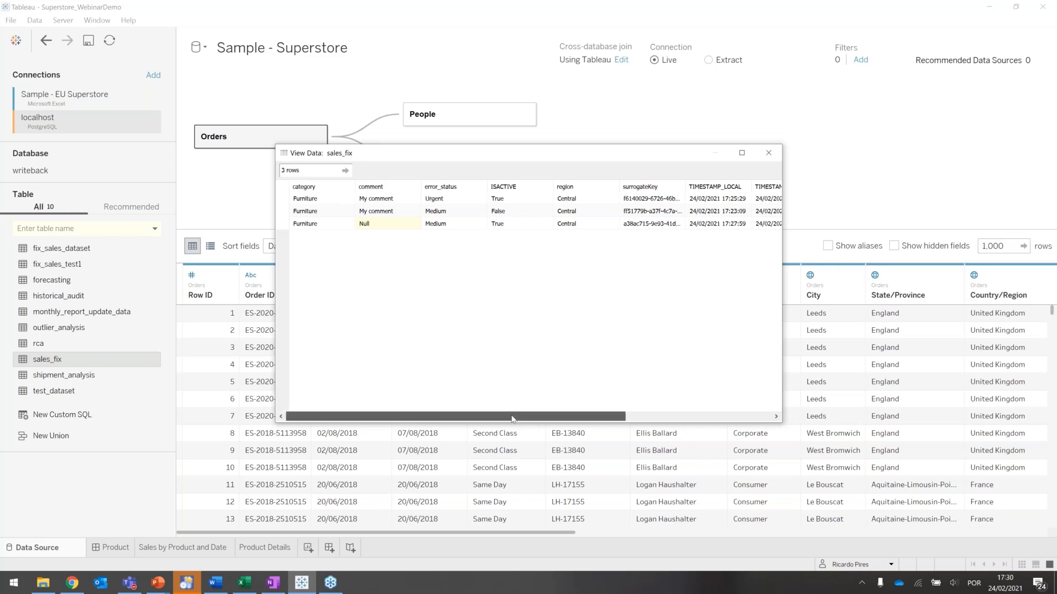
pyautogui.moveTo(517, 417); pyautogui.dragTo(663, 416)
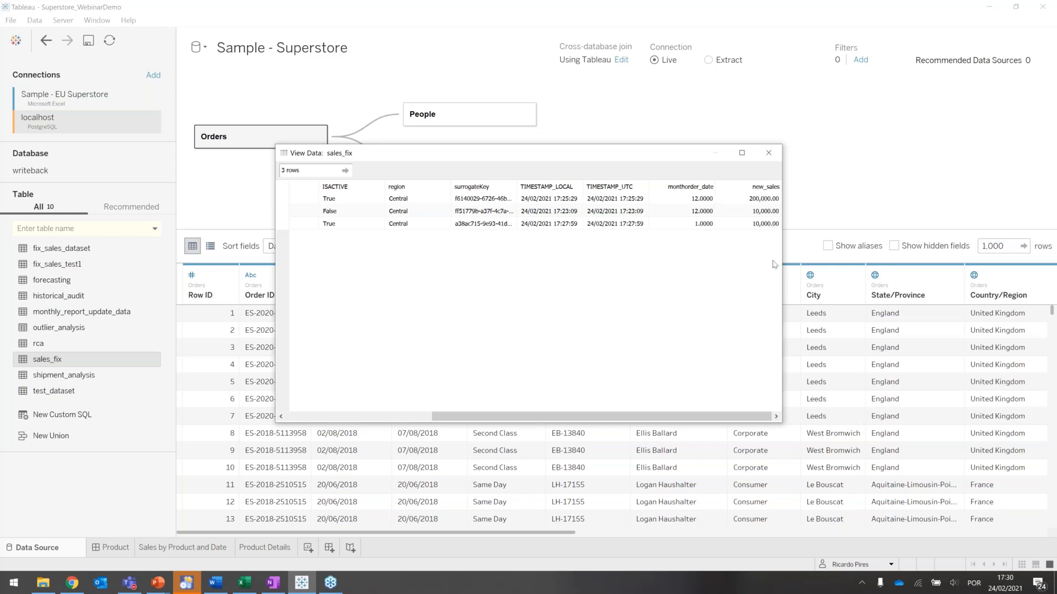
pyautogui.moveTo(637, 418); pyautogui.dragTo(491, 417)
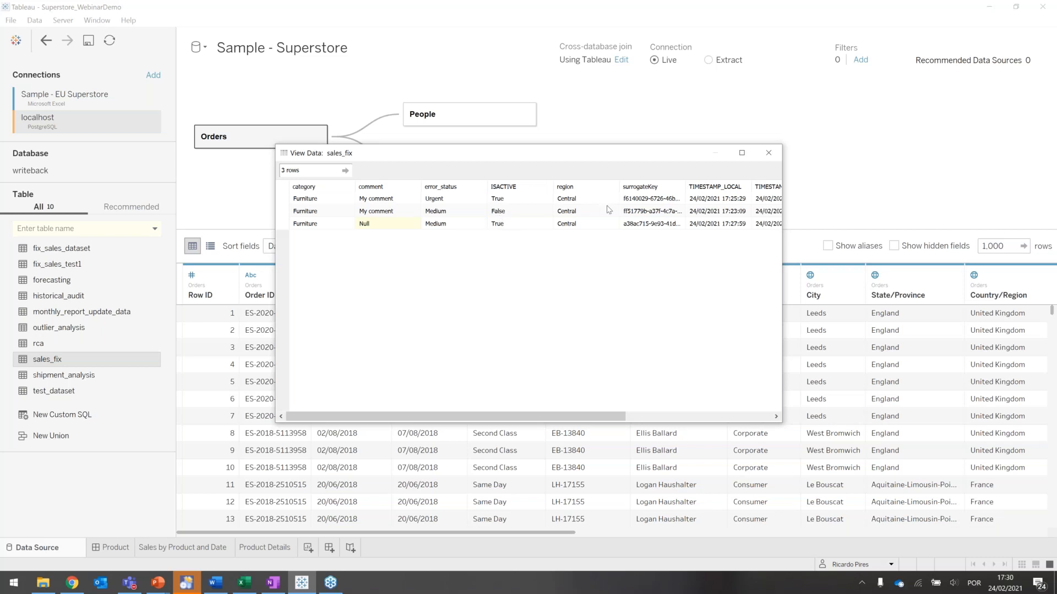
pyautogui.click(770, 158)
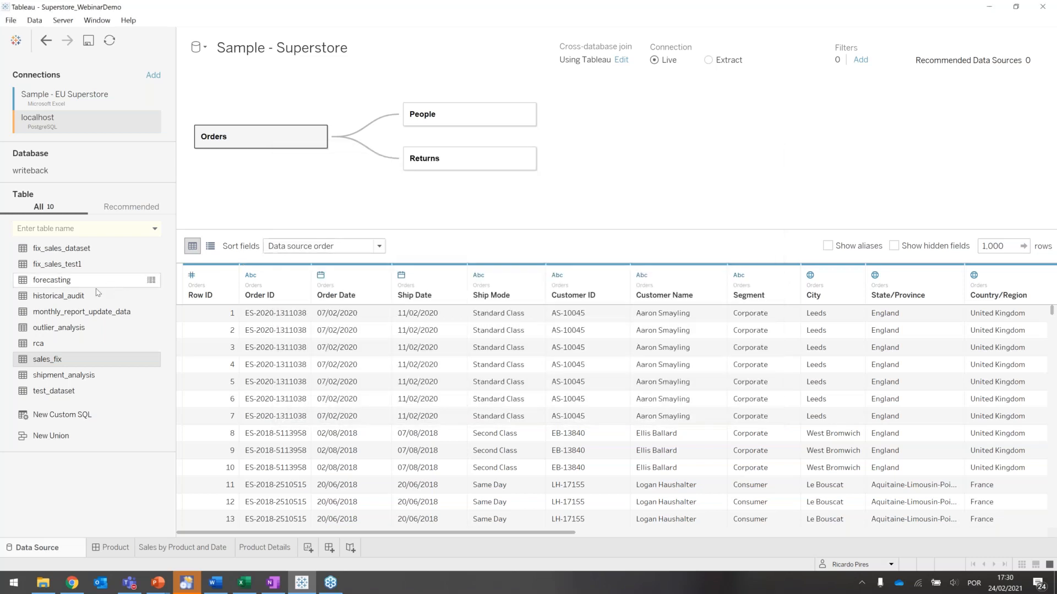
# - View the historical_audit table's data sorted by ACTIONDATE_LOCAL from newest to oldest, then close the preview
pyautogui.click(151, 298)
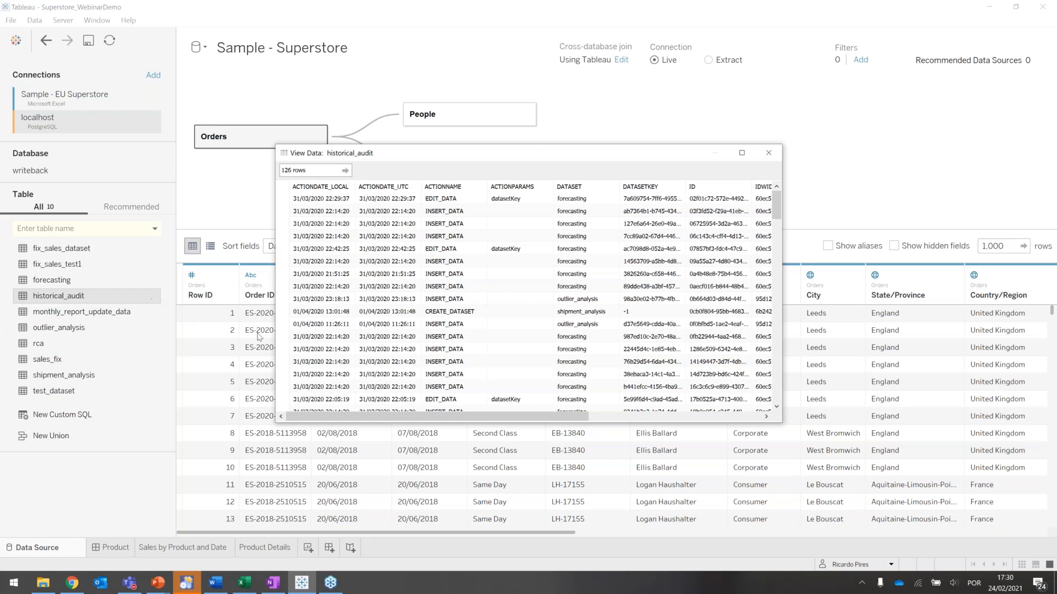
pyautogui.click(323, 186)
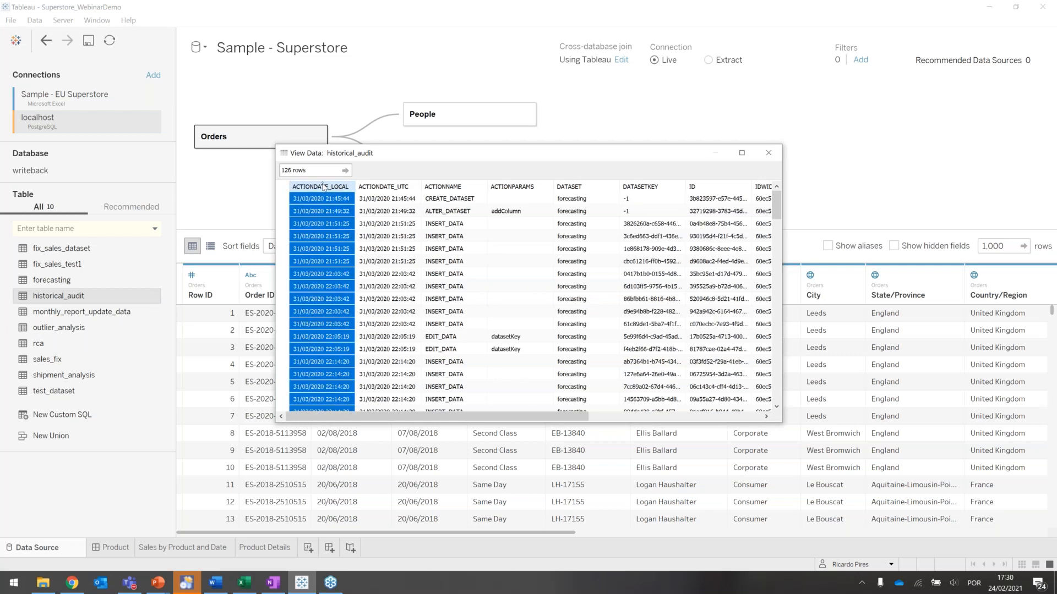
pyautogui.click(323, 187)
pyautogui.click(395, 199)
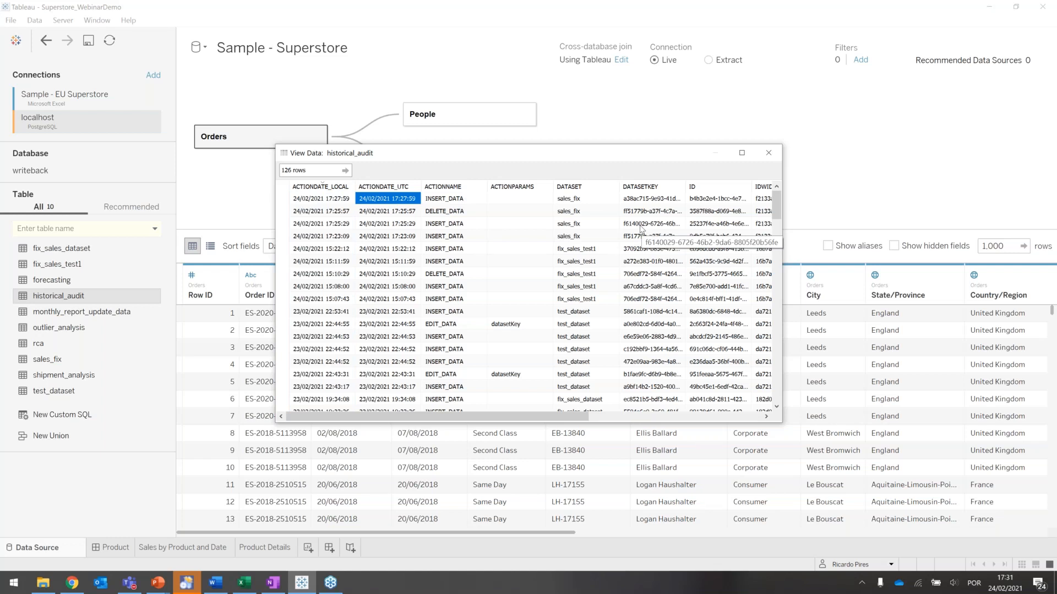
pyautogui.click(772, 154)
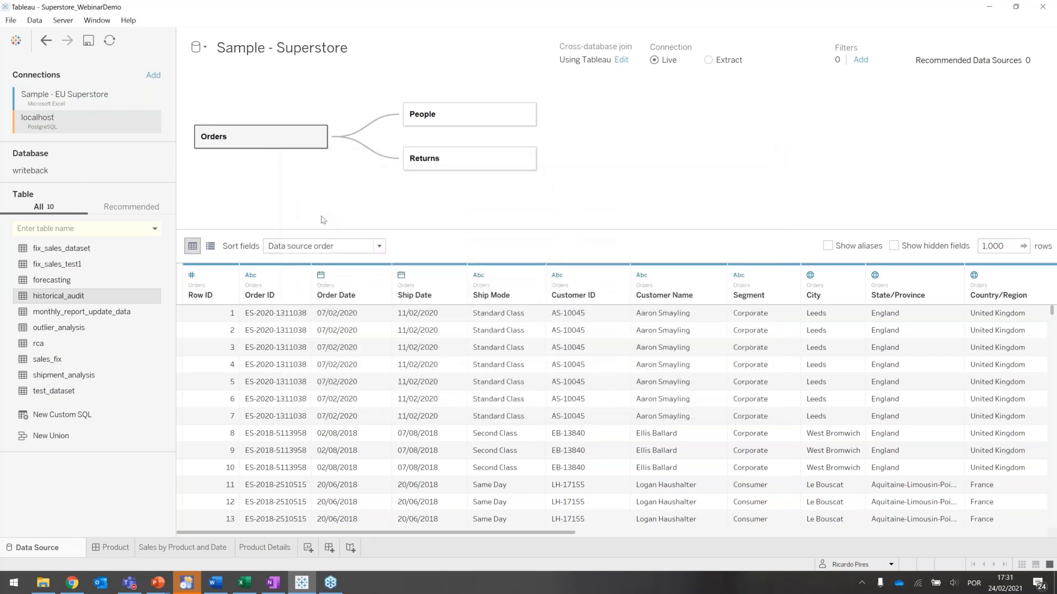
# - Add the sales_fix table to the data model and relate it to Orders by matching Category with Category1
pyautogui.moveTo(54, 362); pyautogui.dragTo(434, 212)
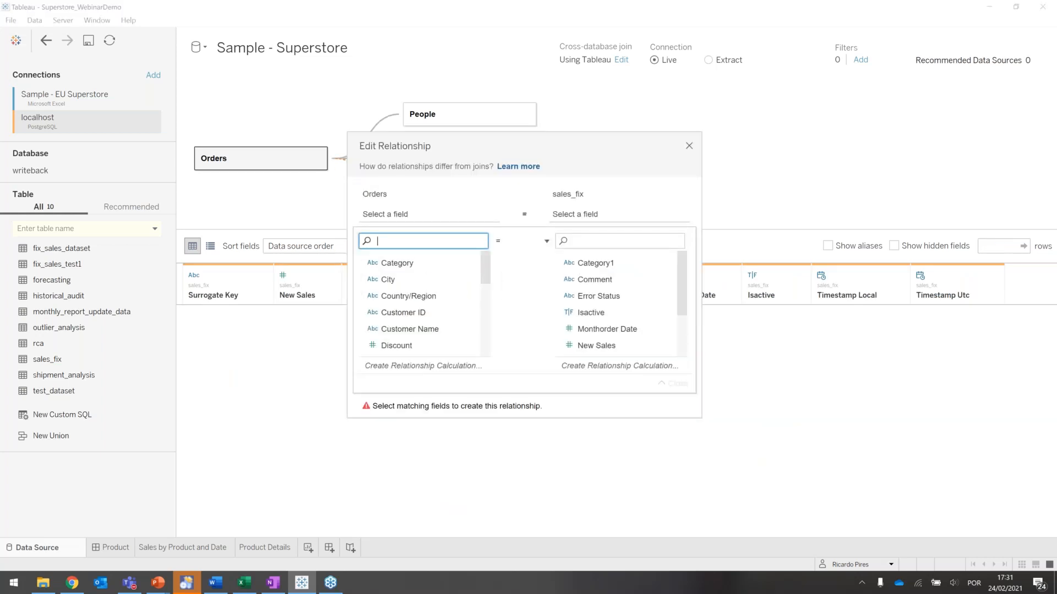
pyautogui.click(399, 263)
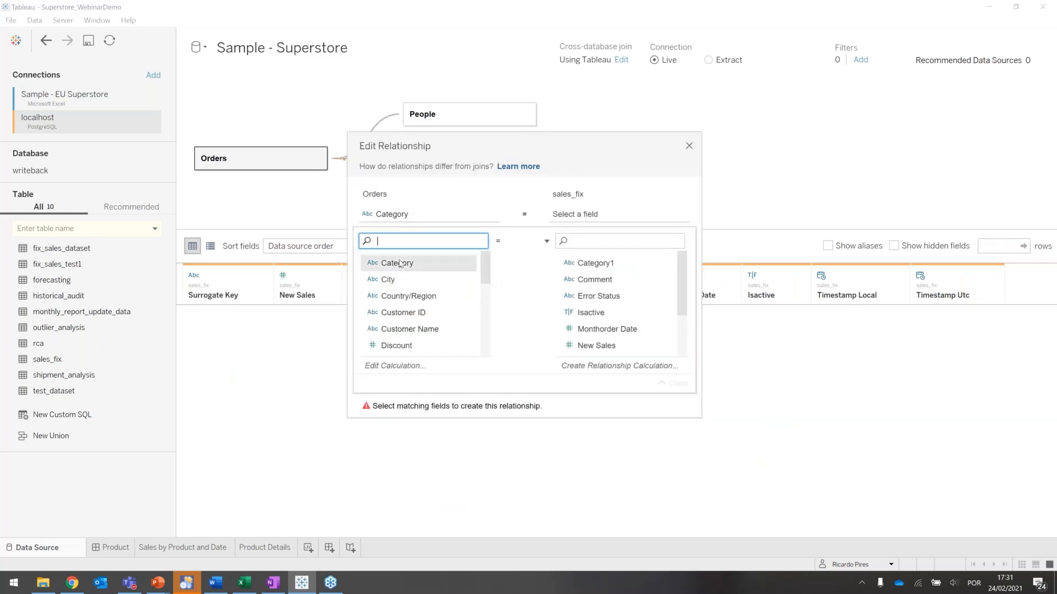
pyautogui.click(581, 265)
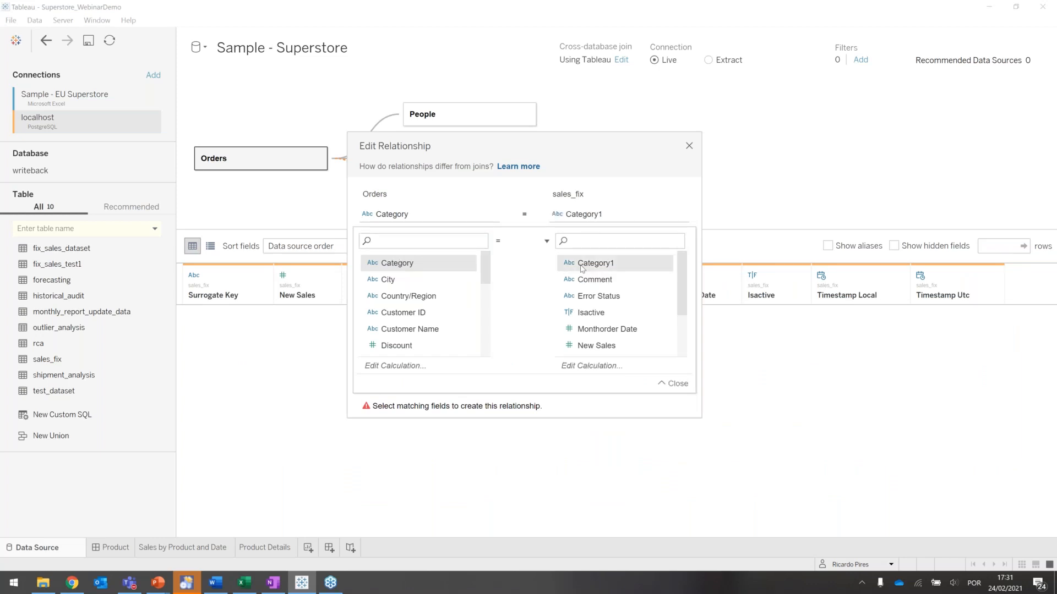
pyautogui.click(677, 386)
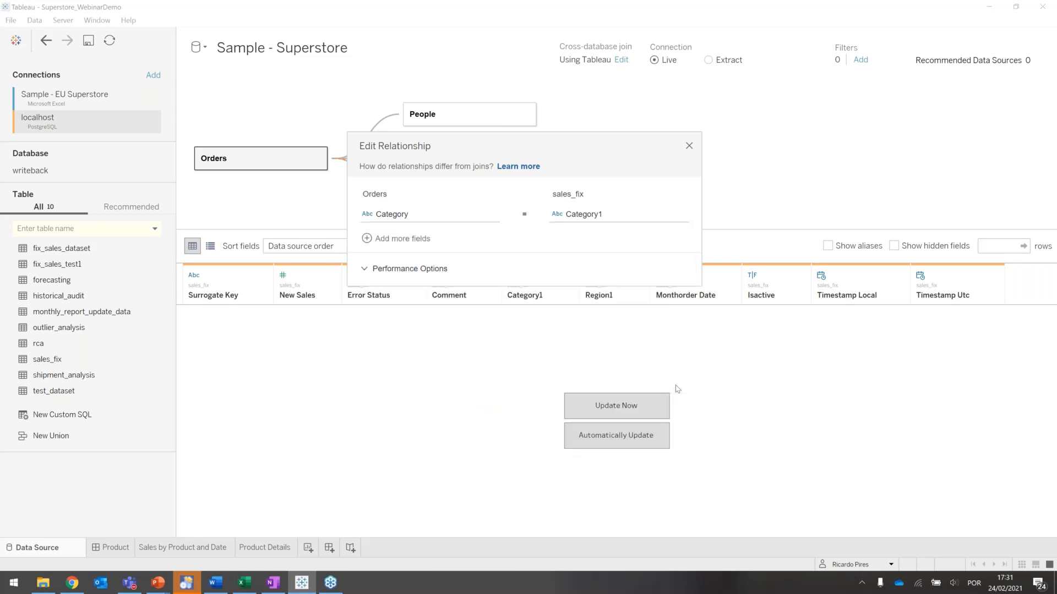
# - Add a second field pair to the Orders and sales_fix relationship, matching Region with Region1
pyautogui.click(394, 239)
pyautogui.write('re')
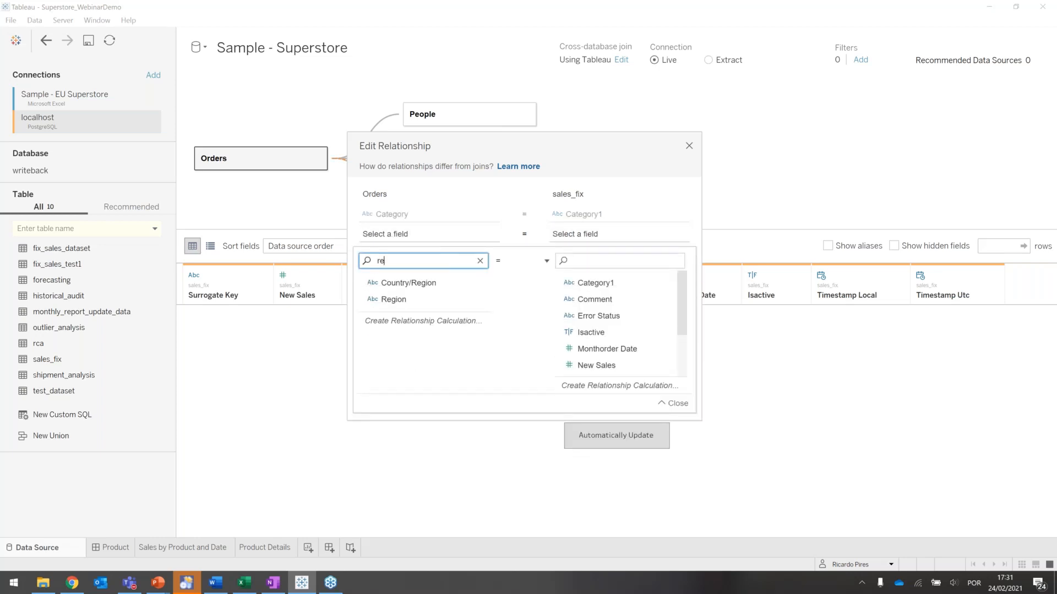
pyautogui.click(406, 300)
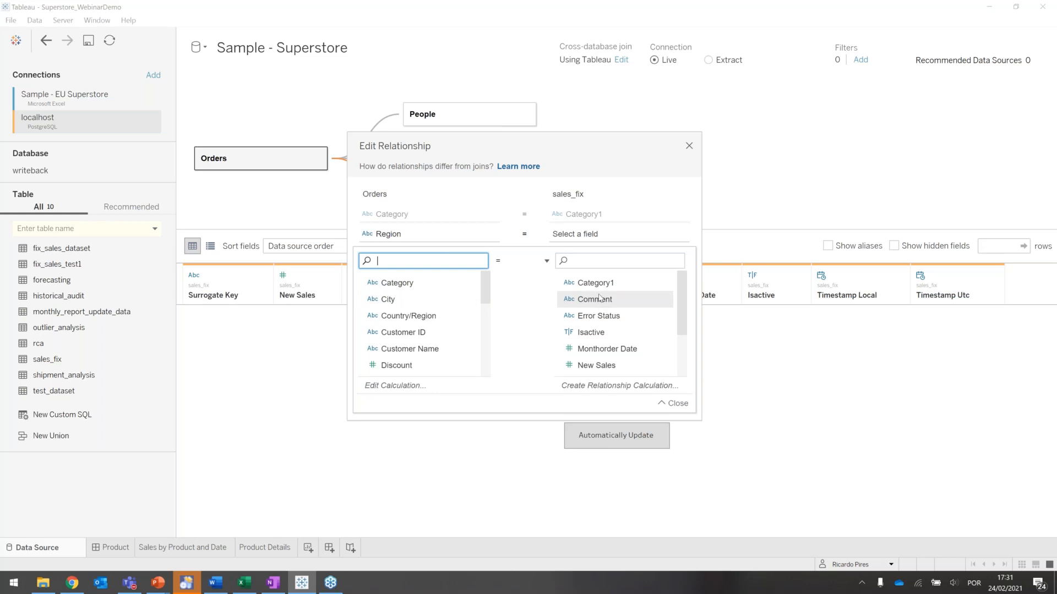
pyautogui.click(588, 259)
pyautogui.write('re')
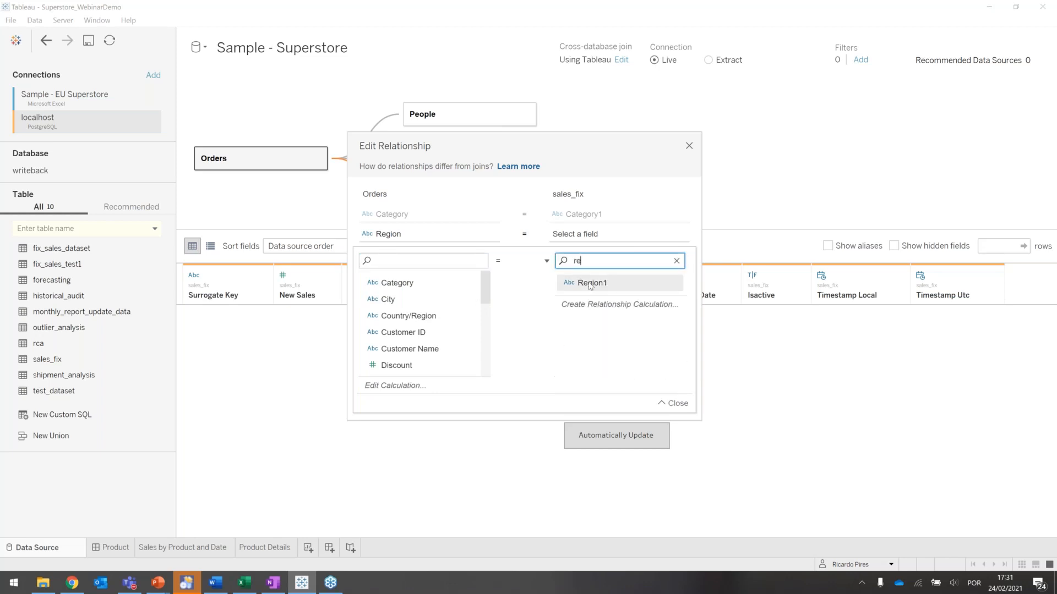
pyautogui.click(590, 282)
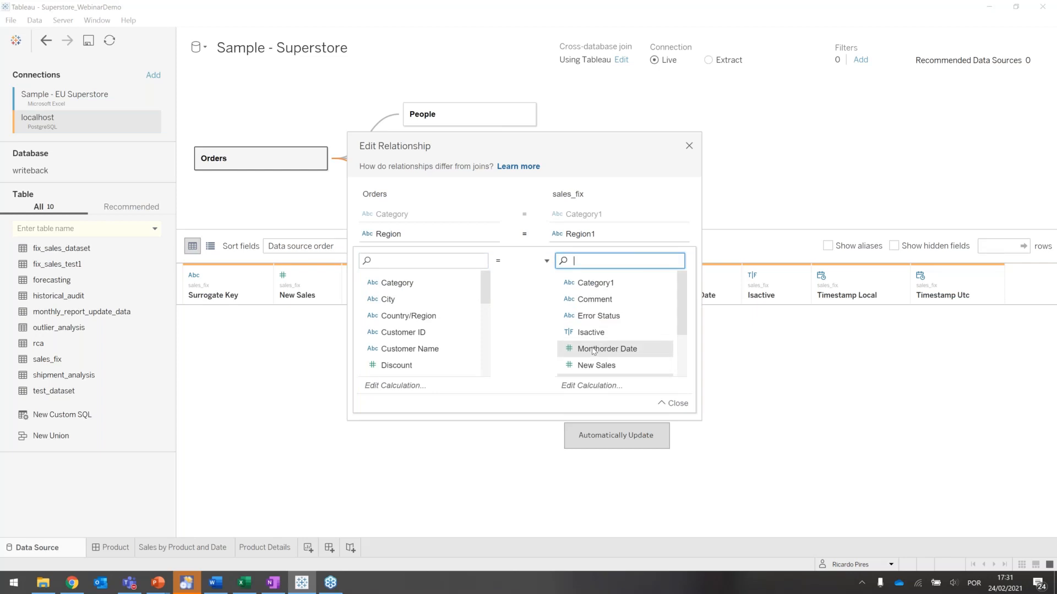
pyautogui.click(595, 350)
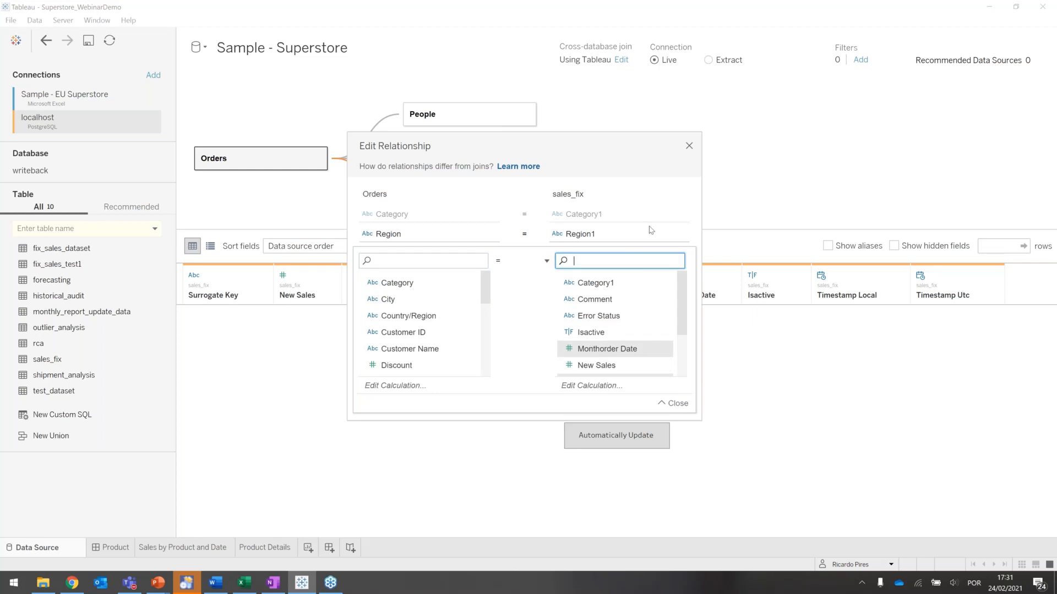
pyautogui.click(674, 403)
pyautogui.click(596, 235)
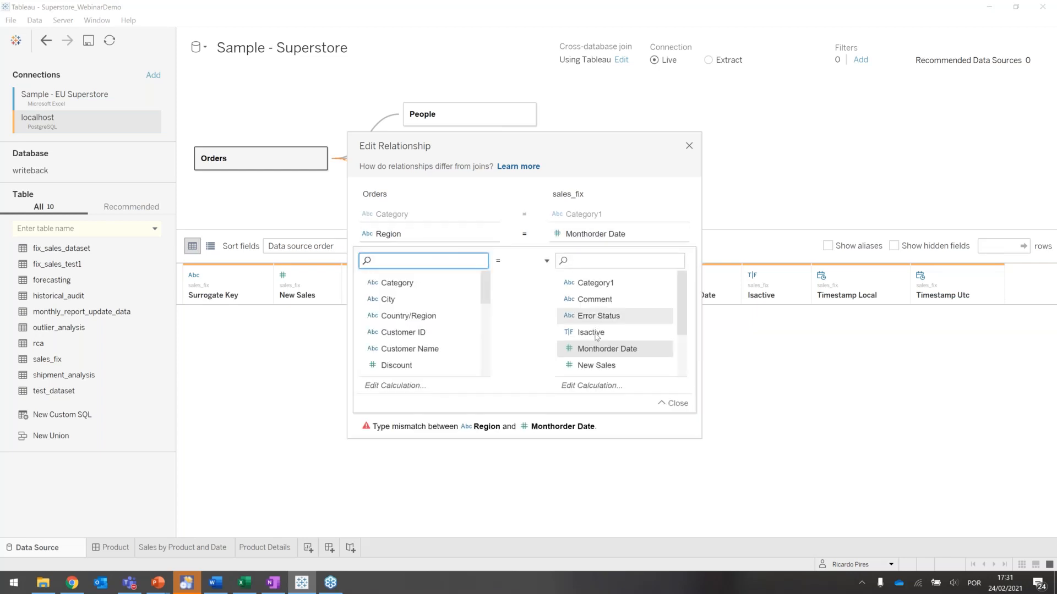
pyautogui.scroll(-2, 599, 321)
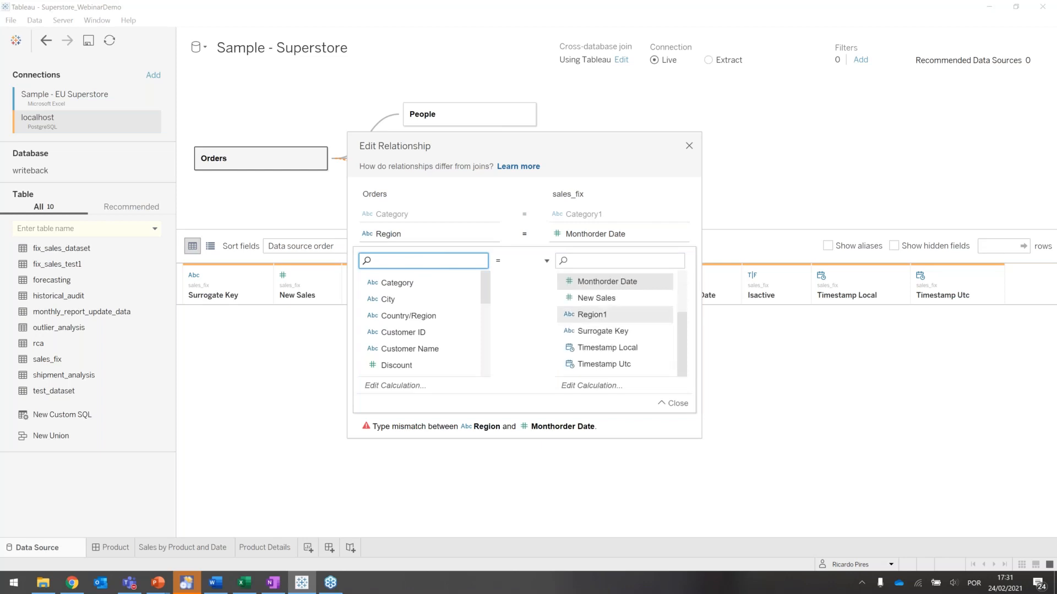
pyautogui.click(594, 314)
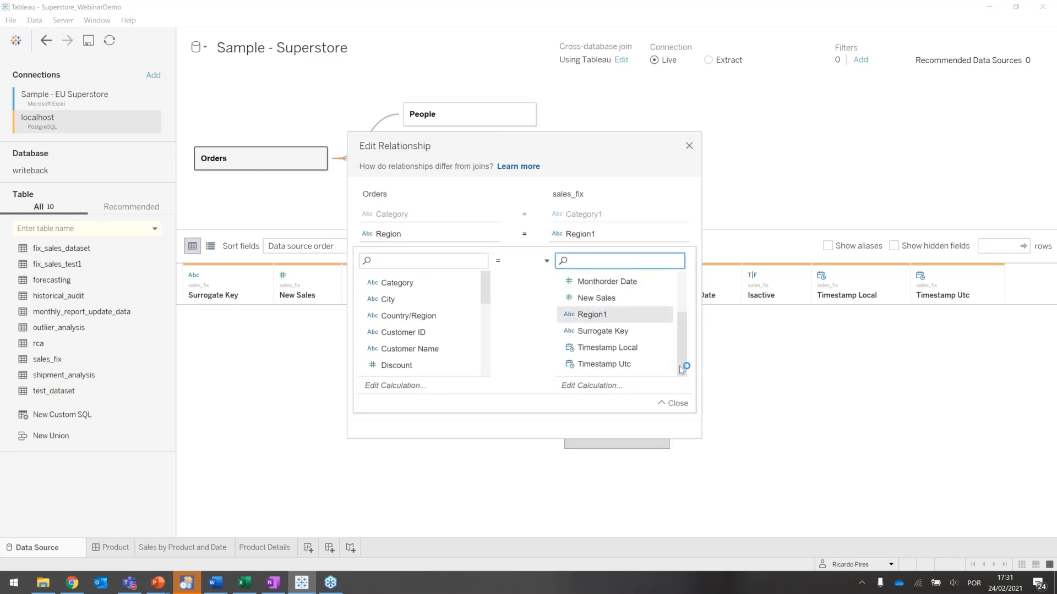
# - Add a third field pair to the relationship, with the sales_fix side calculated as INT([Monthorder Date])
pyautogui.click(672, 404)
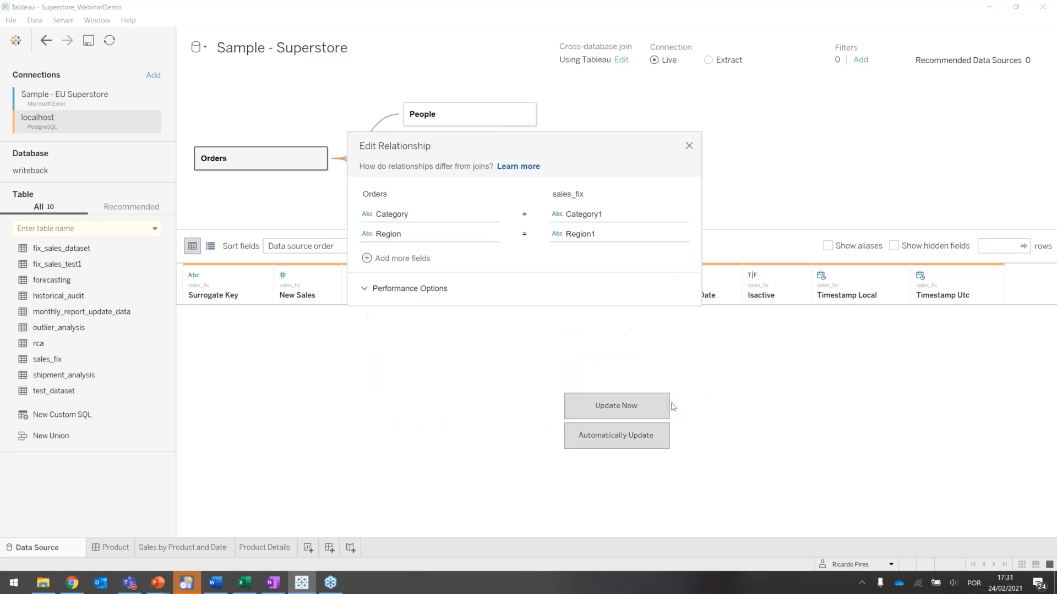
pyautogui.click(403, 259)
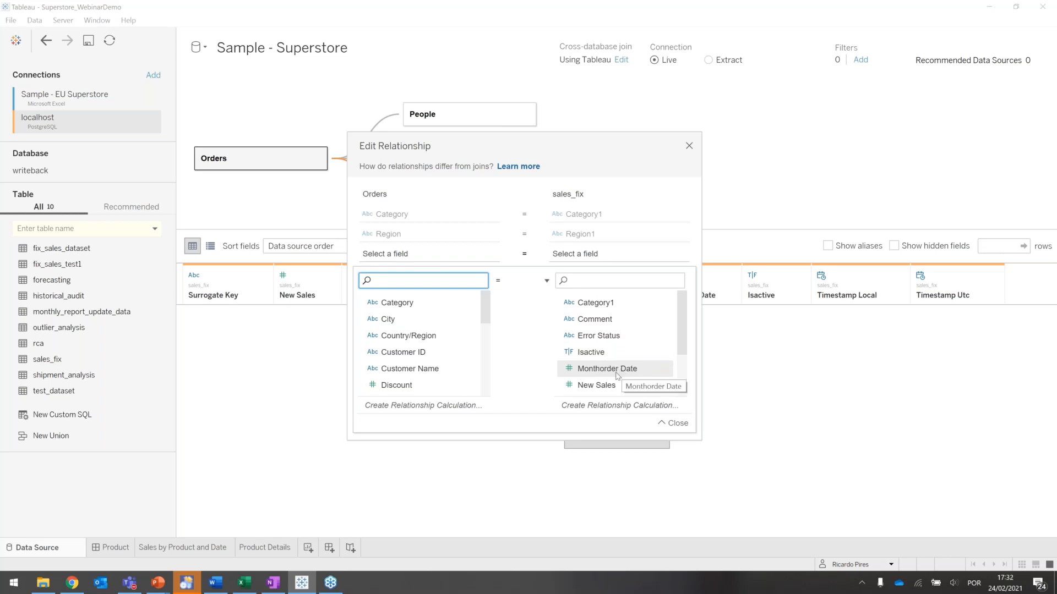
pyautogui.click(592, 408)
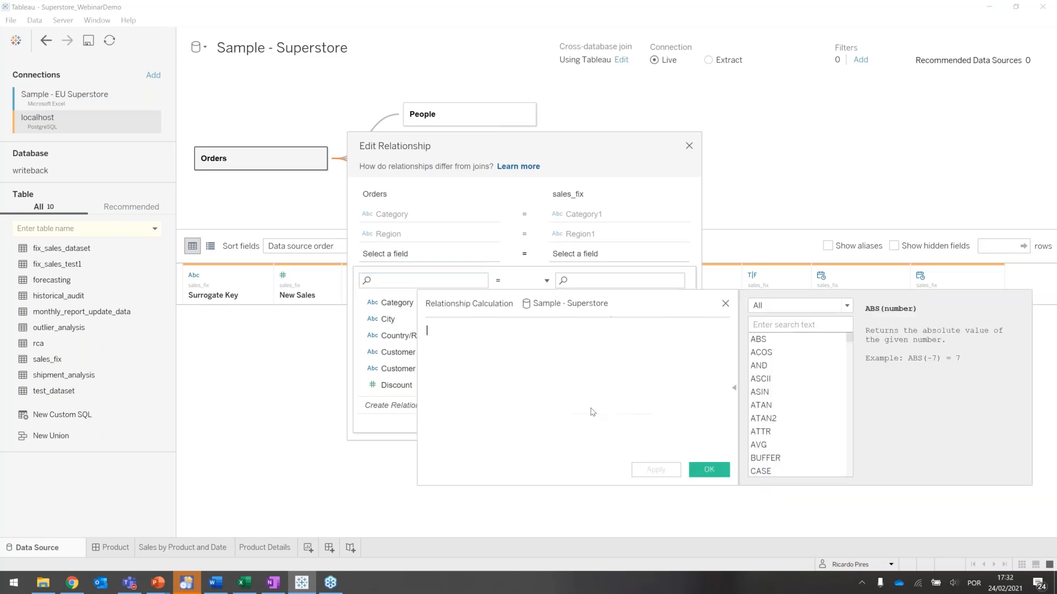
pyautogui.write('Int')
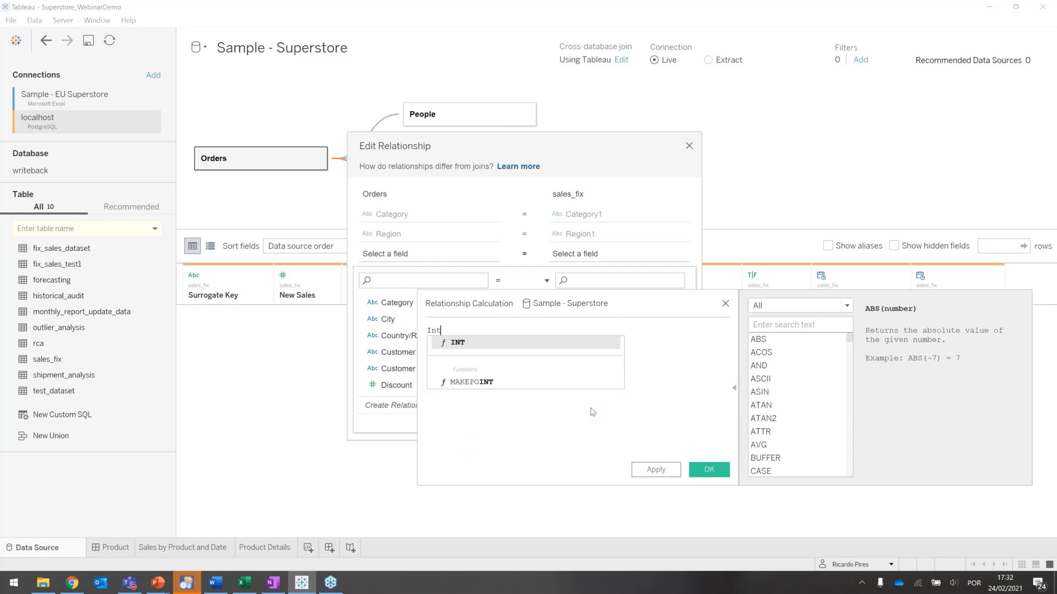
pyautogui.press('Return')
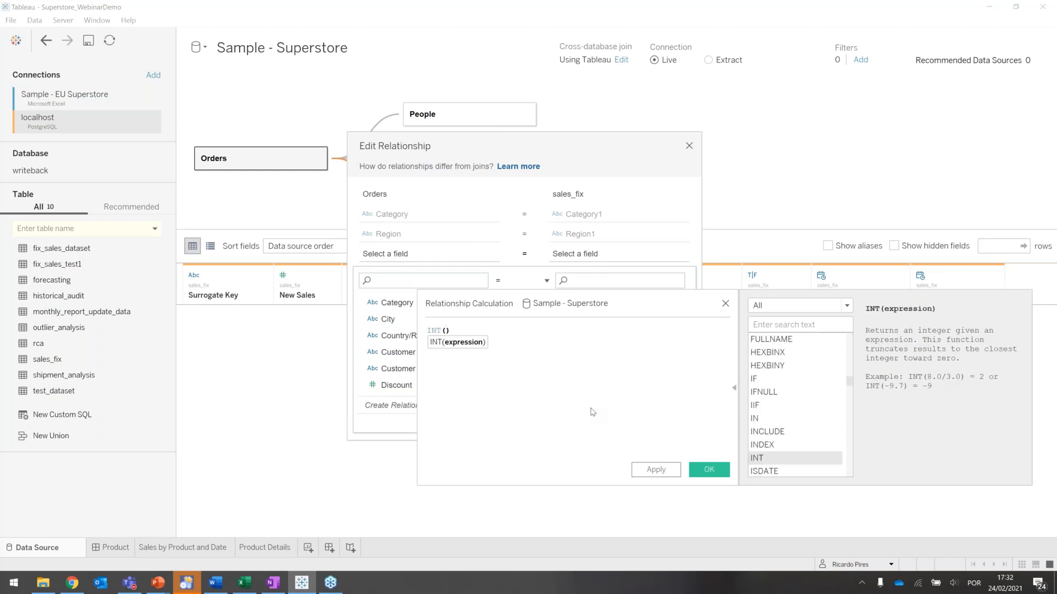
pyautogui.write('Mon')
pyautogui.press('Down')
pyautogui.press('Return')
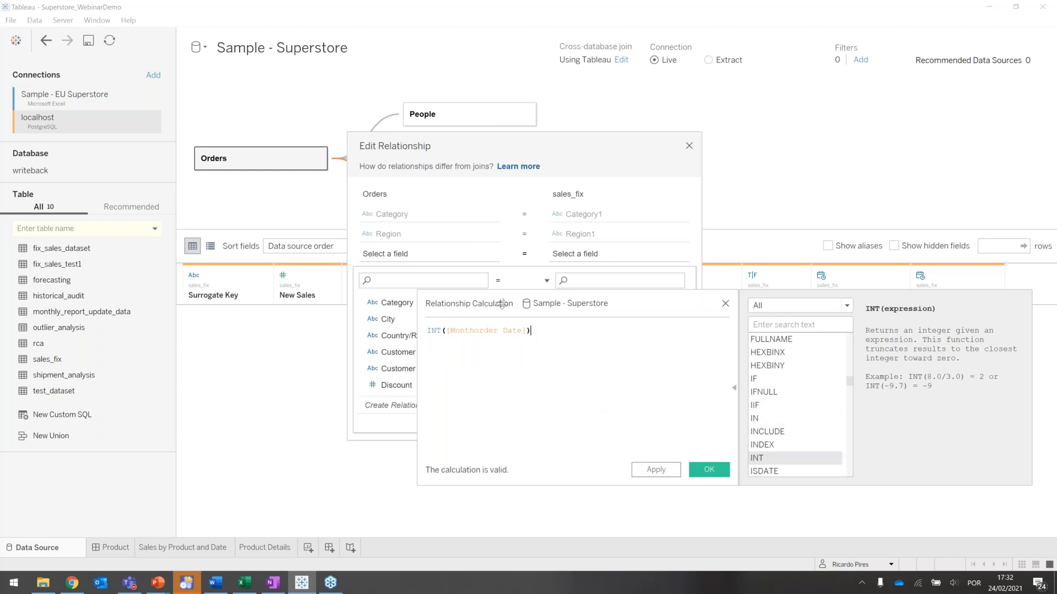
pyautogui.click(713, 473)
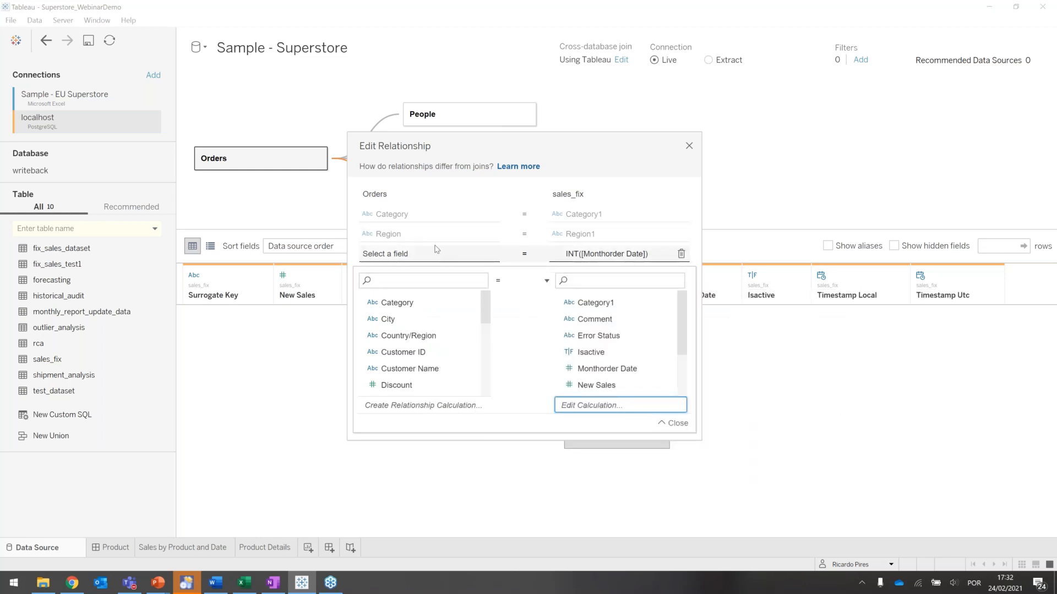
# - Set the Orders side of the third pair to the calculation month([Order Date]) and close the relationship editor
pyautogui.click(385, 407)
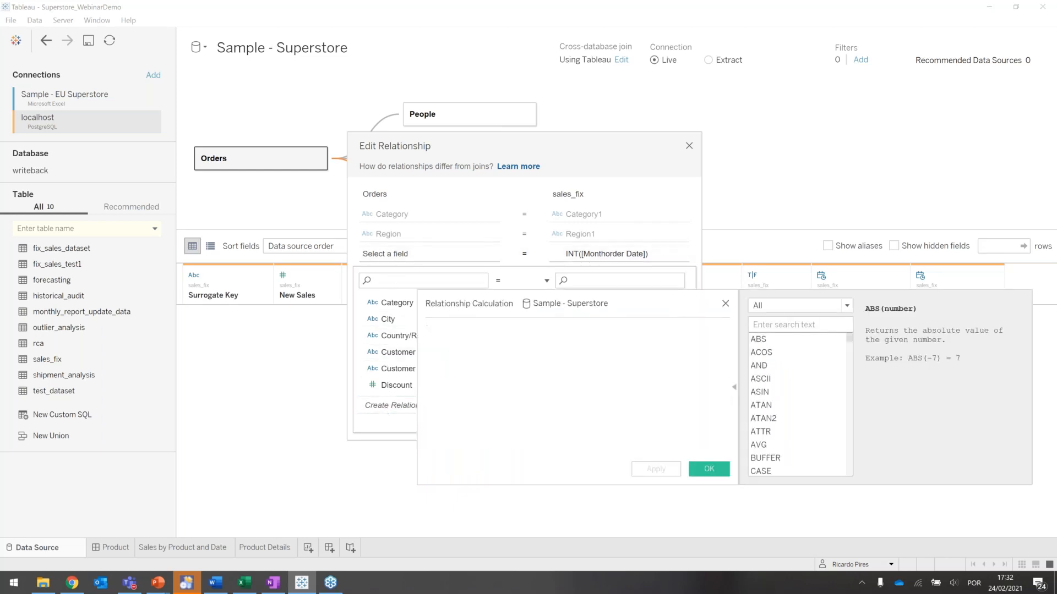
pyautogui.write('mon')
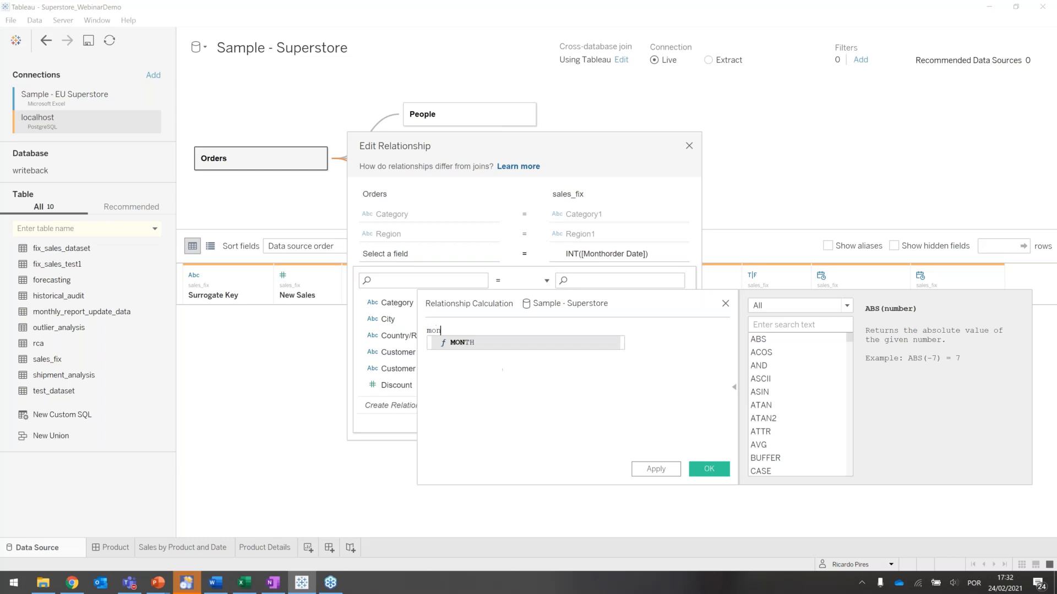
pyautogui.write('th(or')
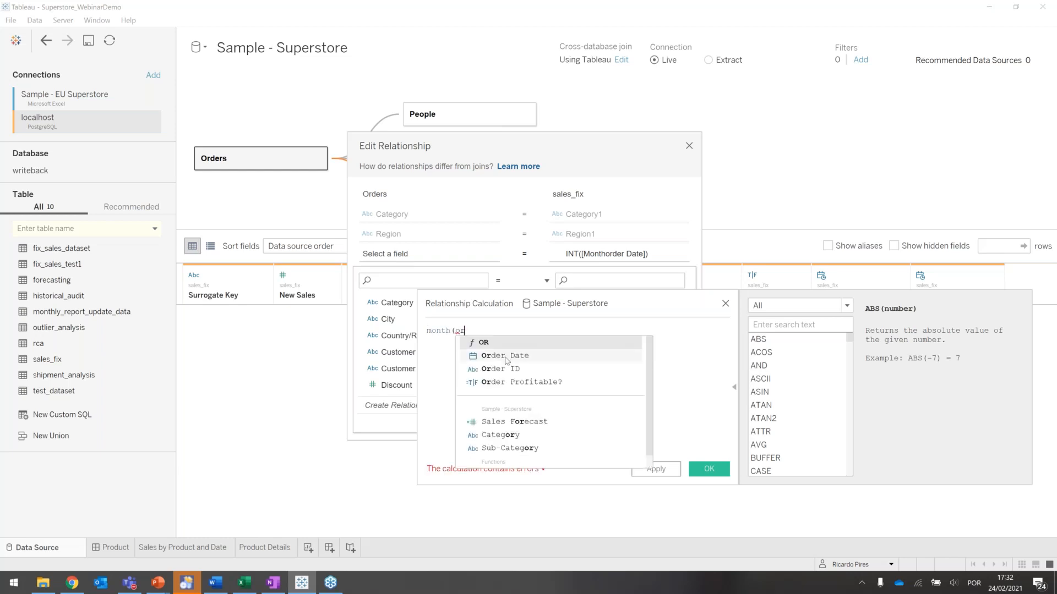
pyautogui.write(')')
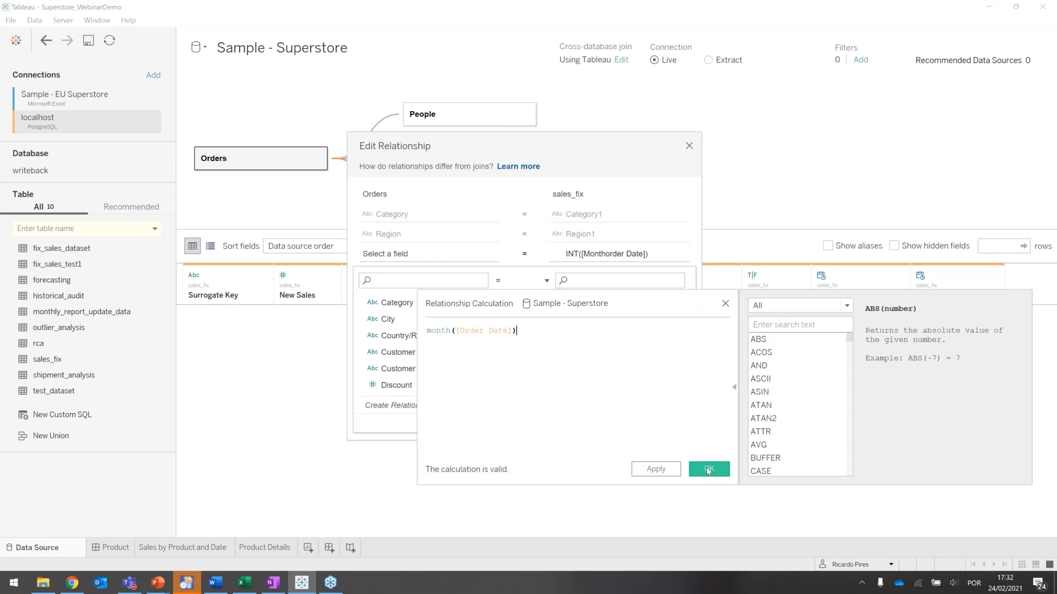
pyautogui.click(708, 470)
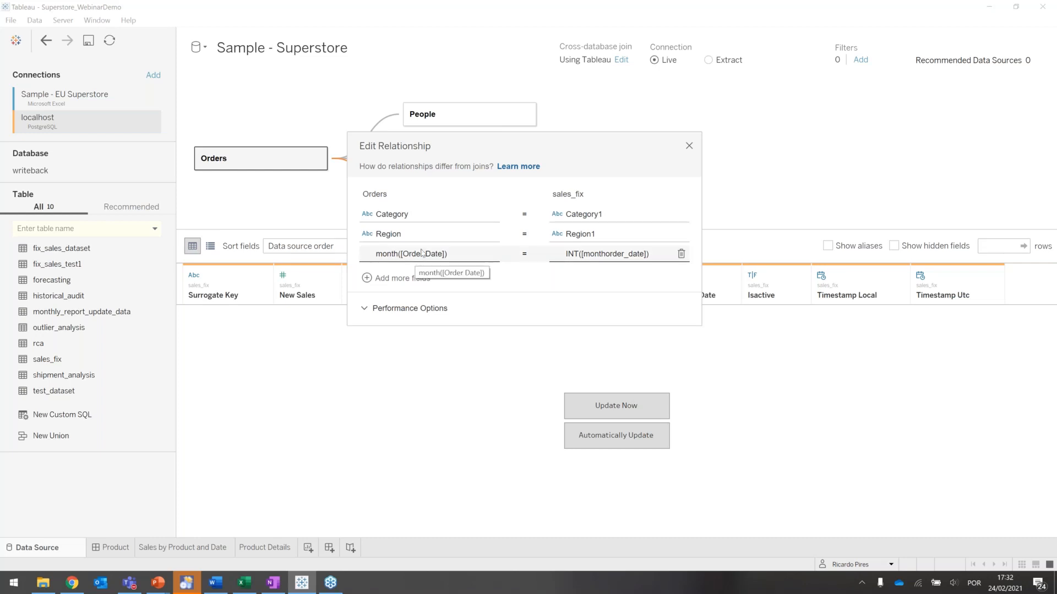
pyautogui.click(688, 146)
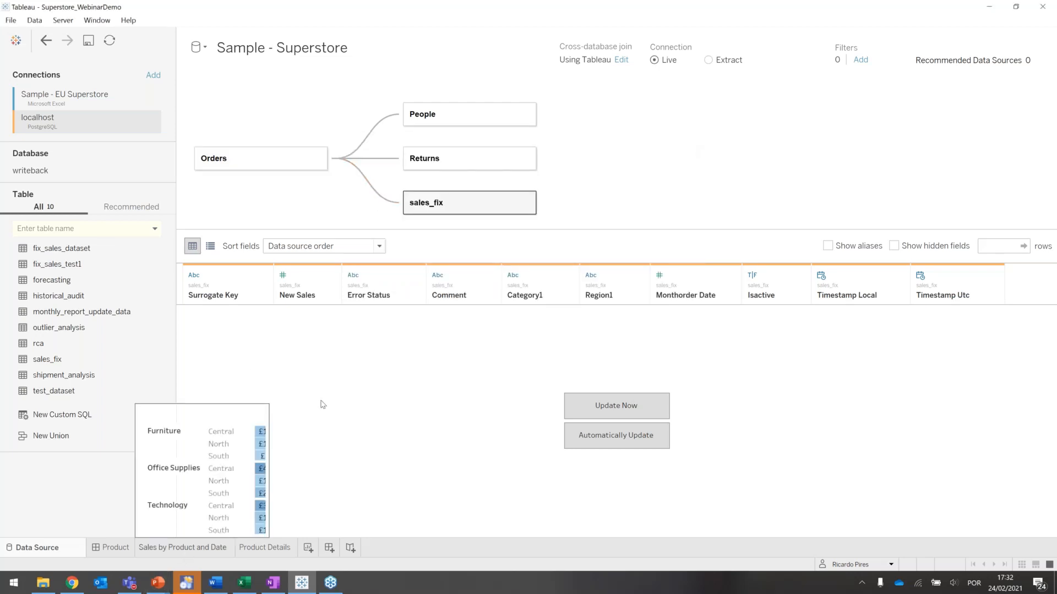
# - Rename the sales_fix table in the data model to Sales Fix
pyautogui.rightClick(421, 208)
pyautogui.click(440, 224)
pyautogui.write('Sales')
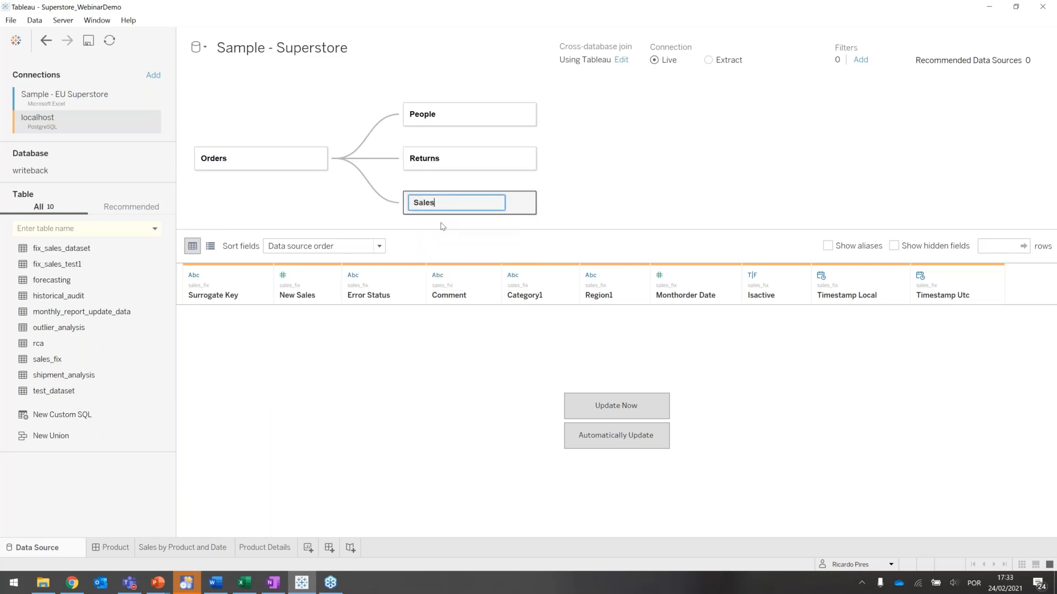
pyautogui.write(' Fix')
pyautogui.press('Return')
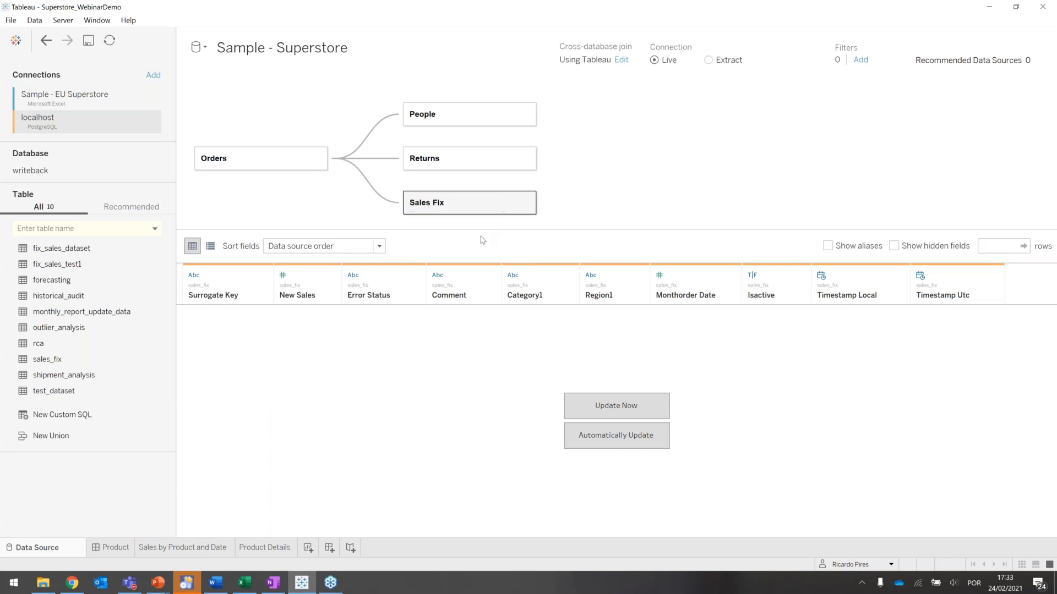
# - On the Sales by Product and Date sheet, start a calculated field from New Sales and name it Sales Fixed
pyautogui.click(164, 547)
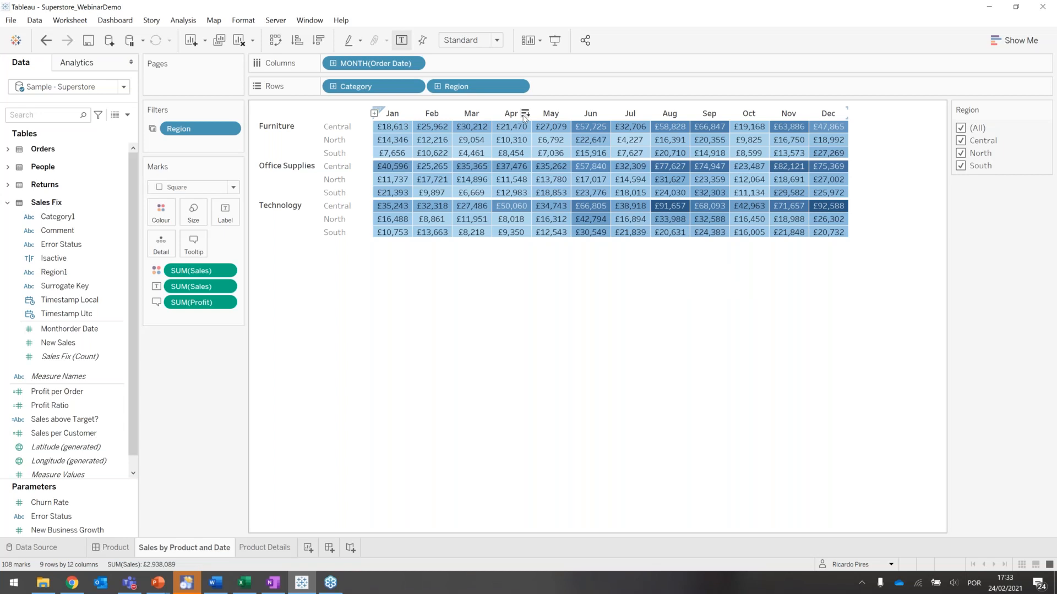
pyautogui.click(78, 343)
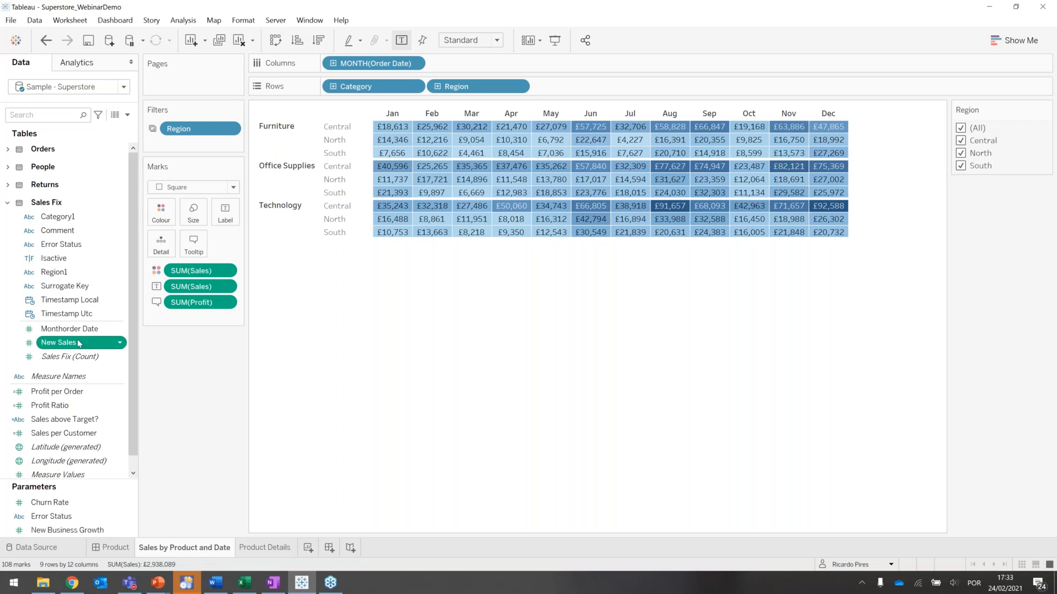
pyautogui.rightClick(78, 343)
pyautogui.moveTo(157, 425)
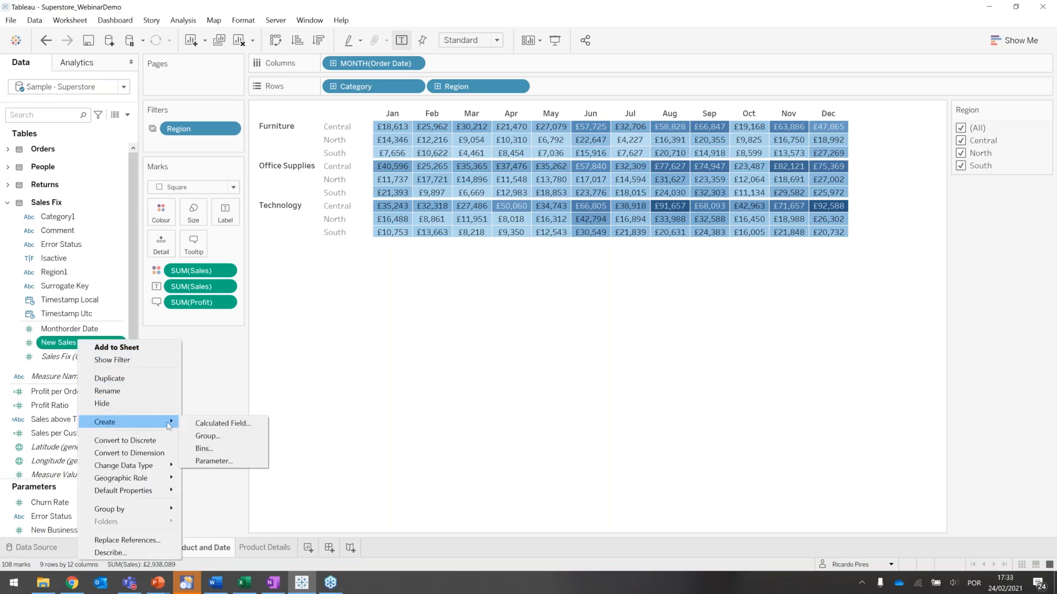
pyautogui.click(213, 425)
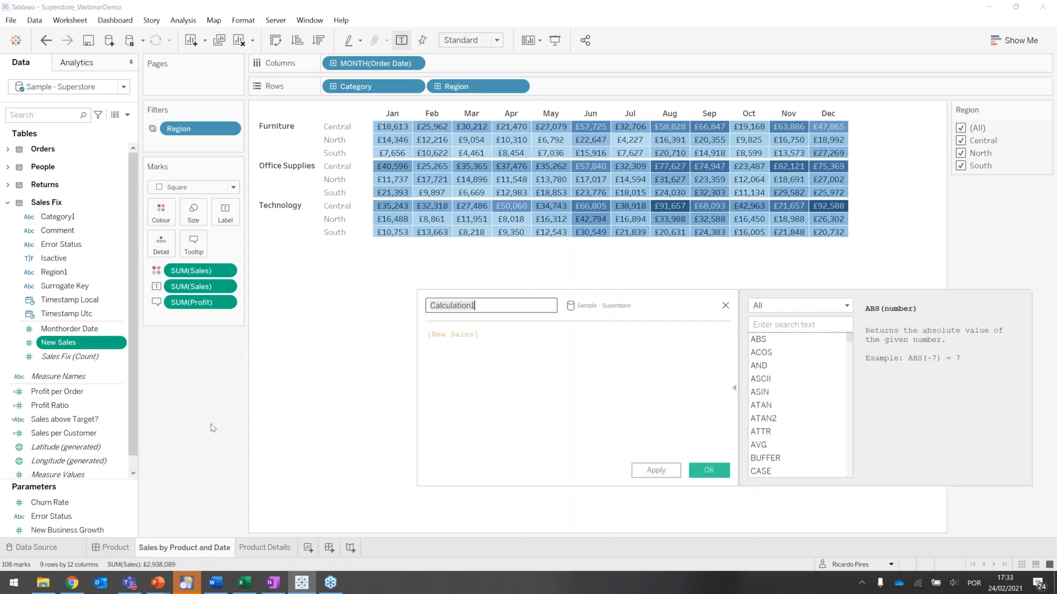
pyautogui.write('Sal')
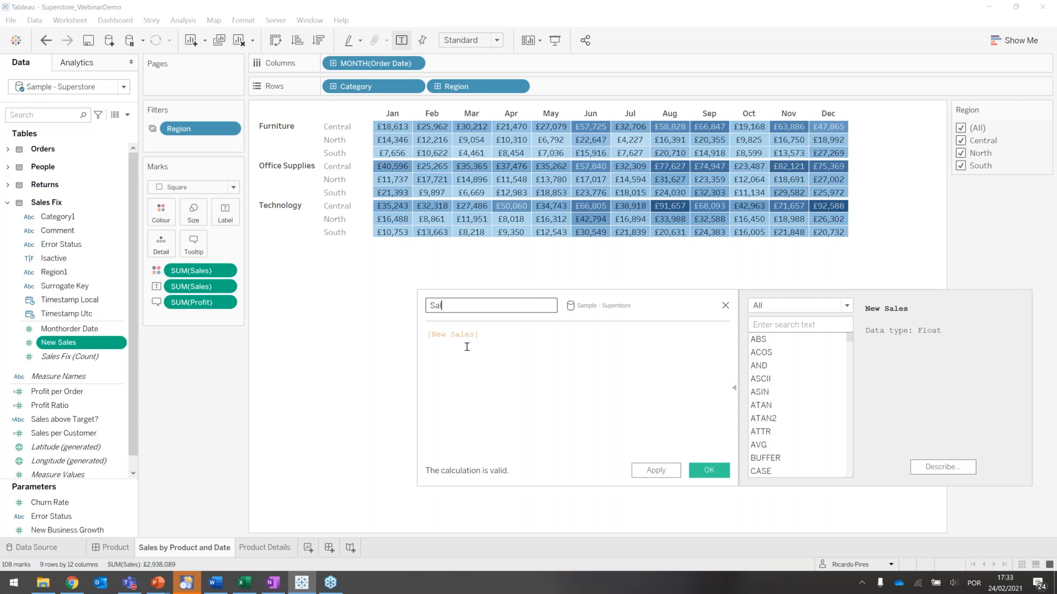
pyautogui.write('es Fixed')
# - Define the Sales Fixed calculation as ifnull(sum([New Sales]), sum([Sales])) and save it
pyautogui.click(428, 337)
pyautogui.write('ifnull')
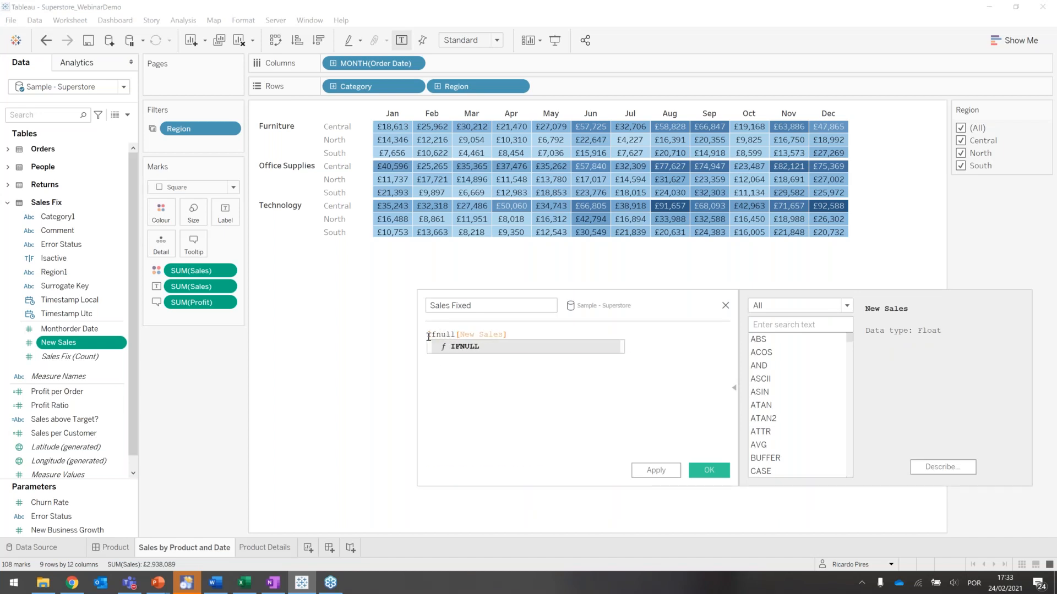
pyautogui.write('(')
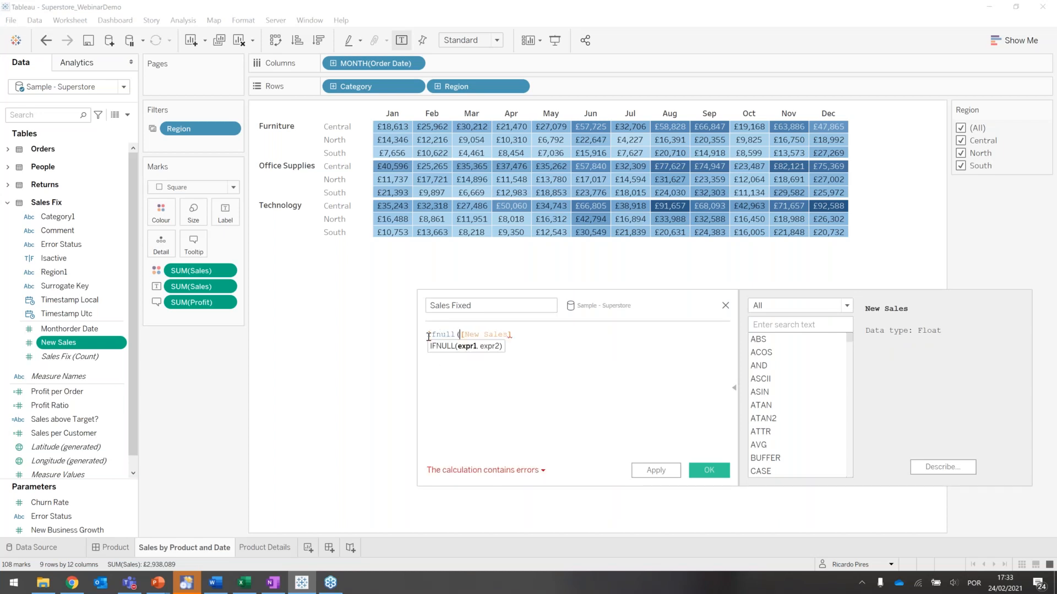
pyautogui.write('sum(')
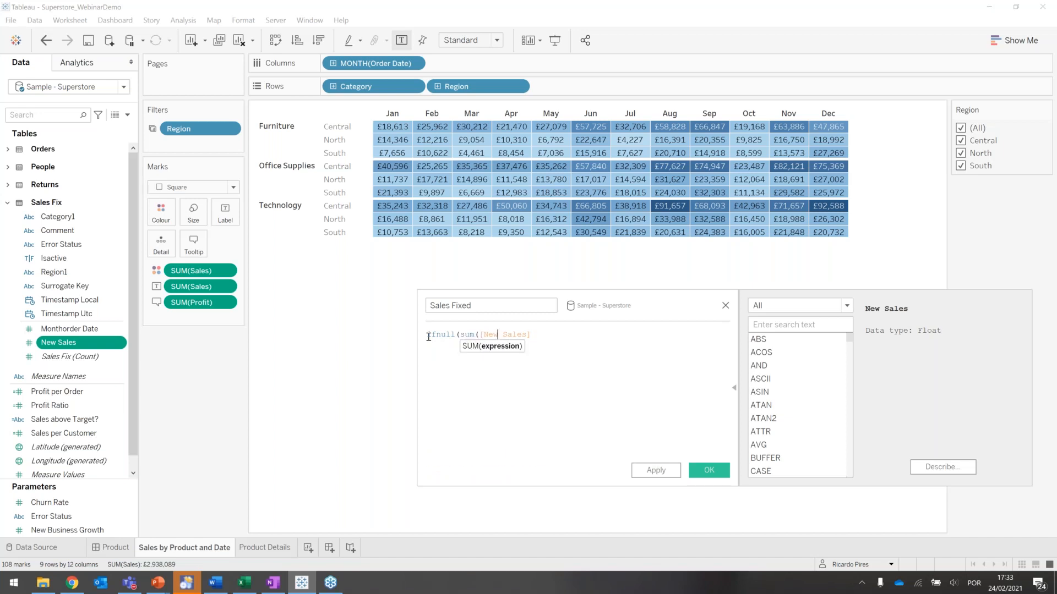
pyautogui.press('End')
pyautogui.write('), ')
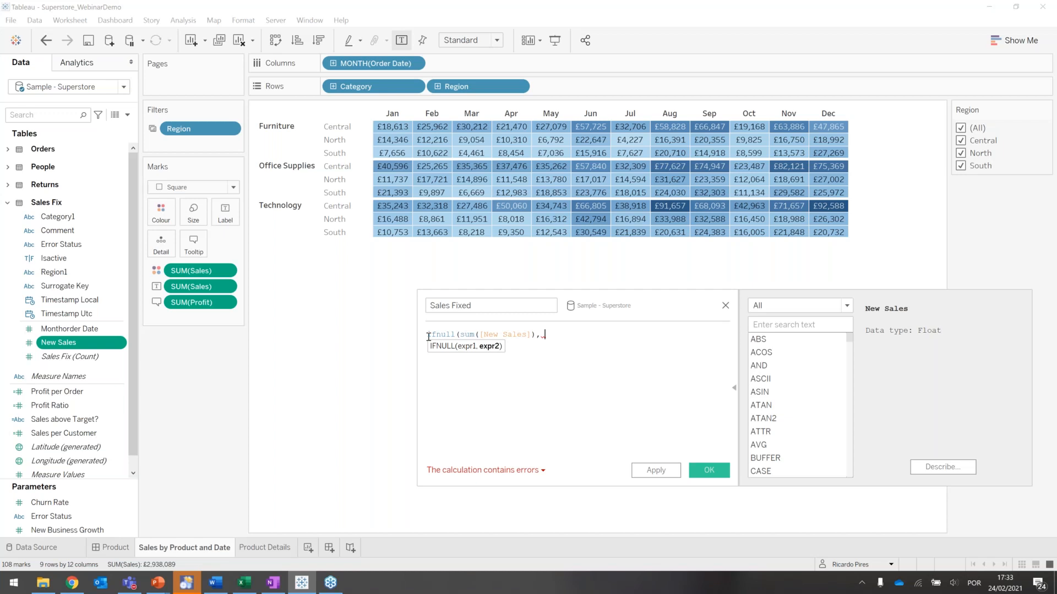
pyautogui.write('sum(')
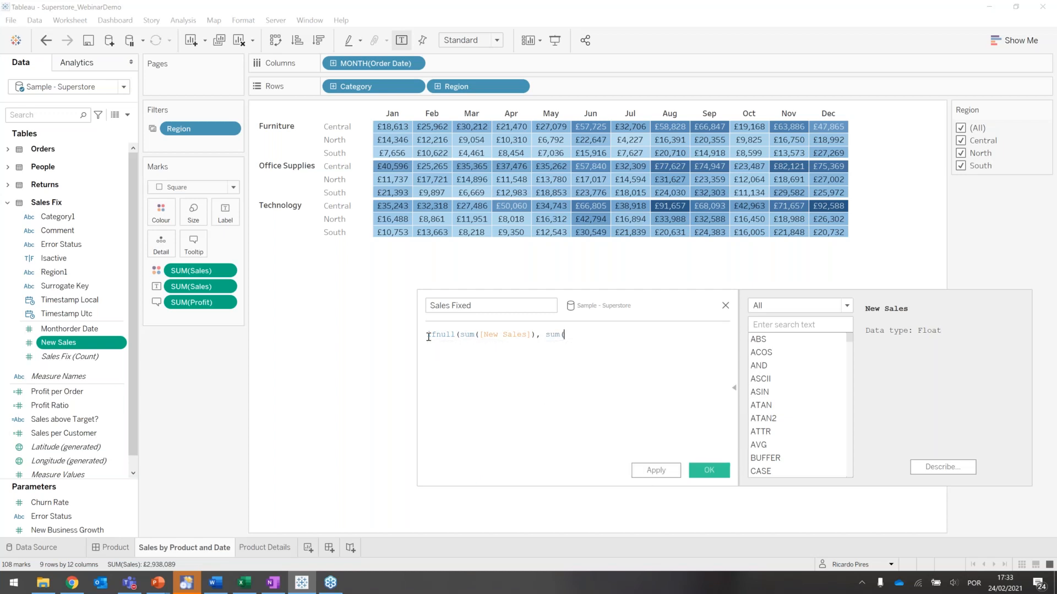
pyautogui.write('sales')
pyautogui.press('Return')
pyautogui.write(')')
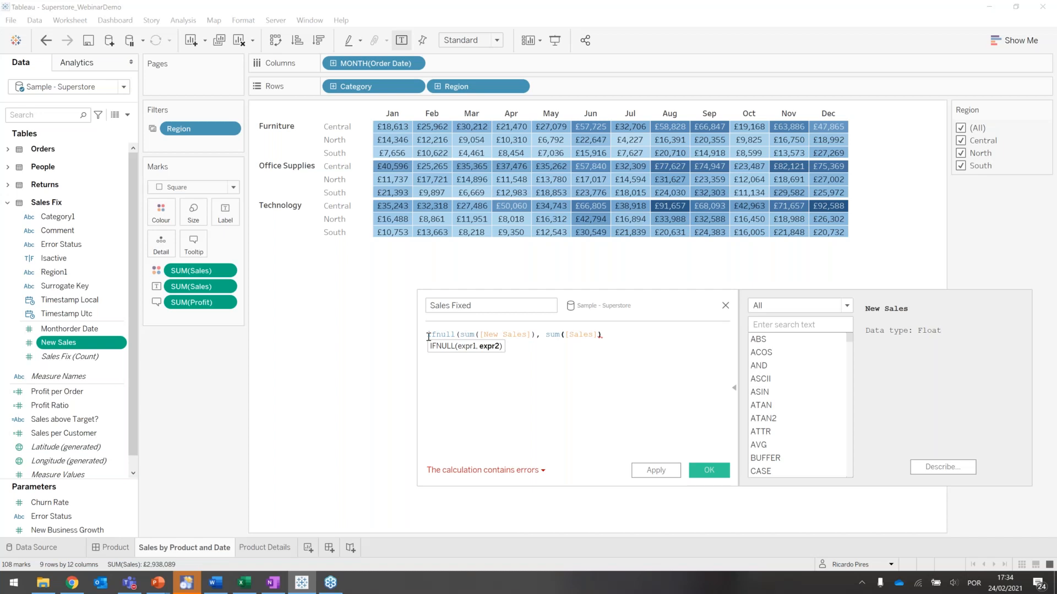
pyautogui.write(')')
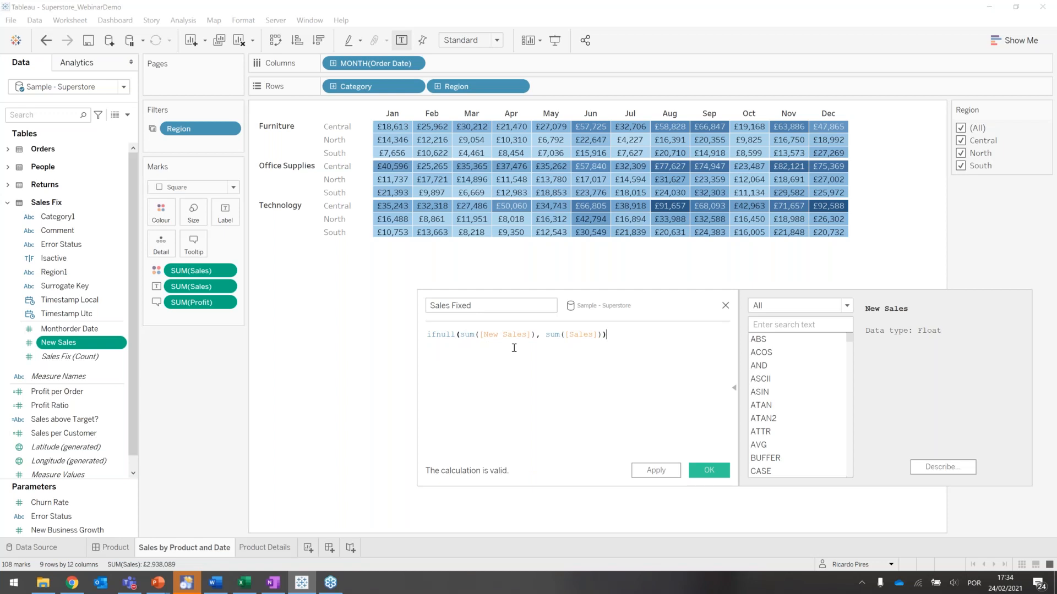
pyautogui.click(700, 471)
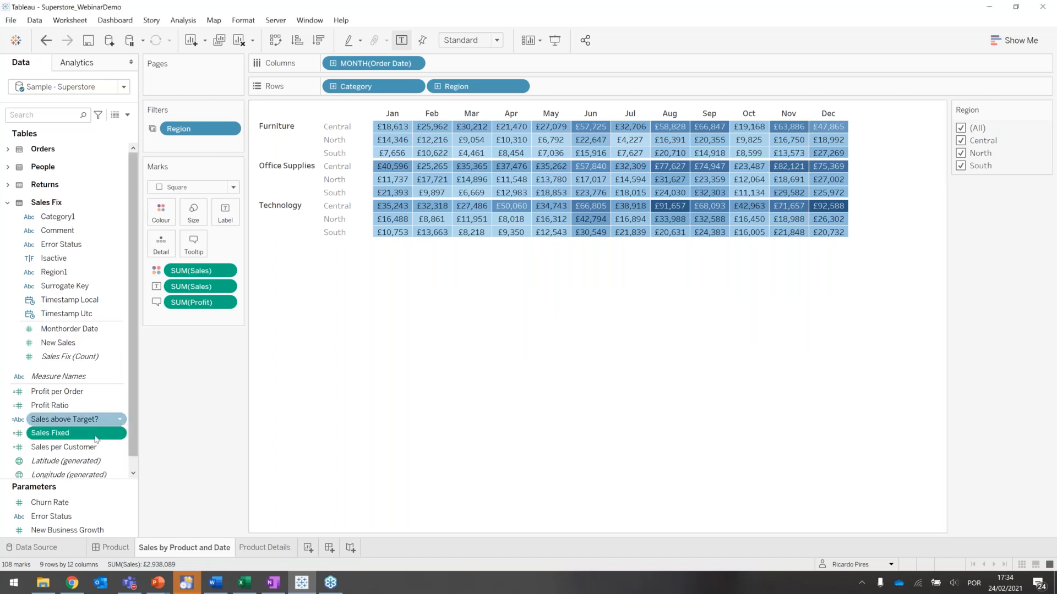
# - Replace SUM(Sales) with Sales Fixed for both the colour and the label of the marks
pyautogui.moveTo(79, 439); pyautogui.dragTo(201, 271)
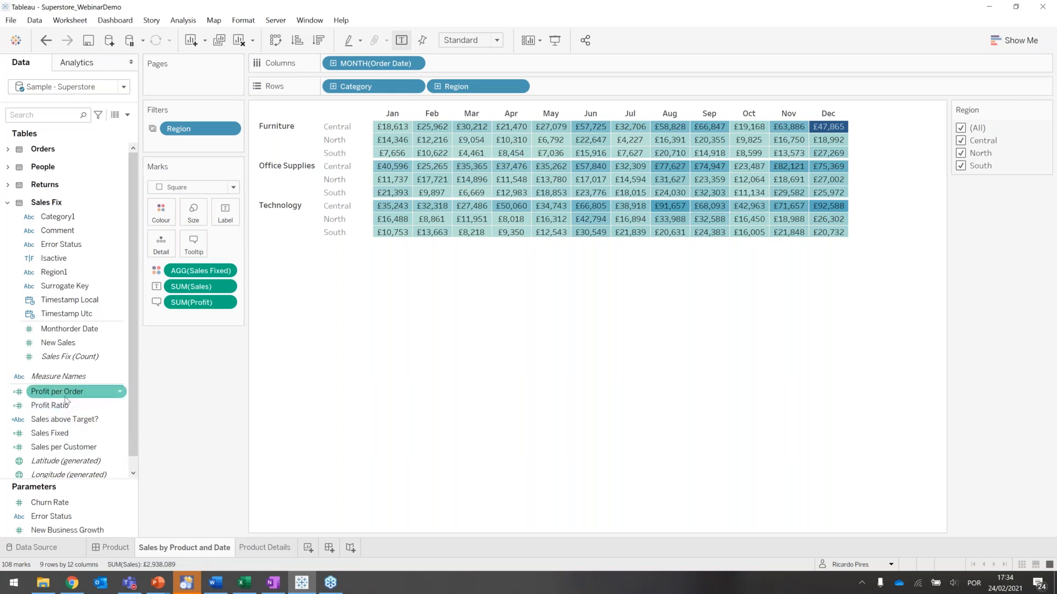
pyautogui.moveTo(58, 433); pyautogui.dragTo(204, 288)
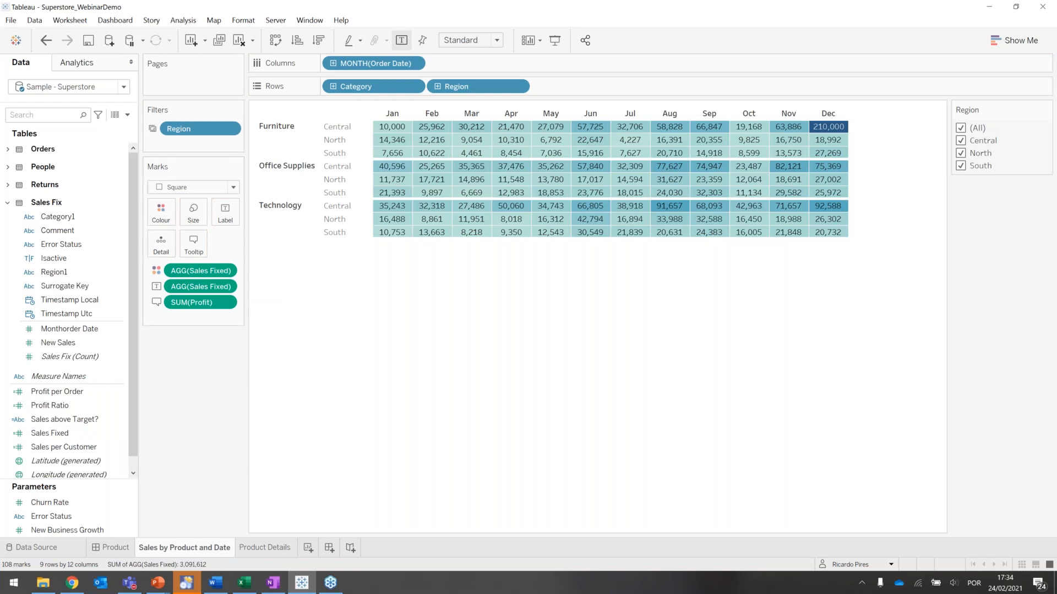
pyautogui.moveTo(394, 129)
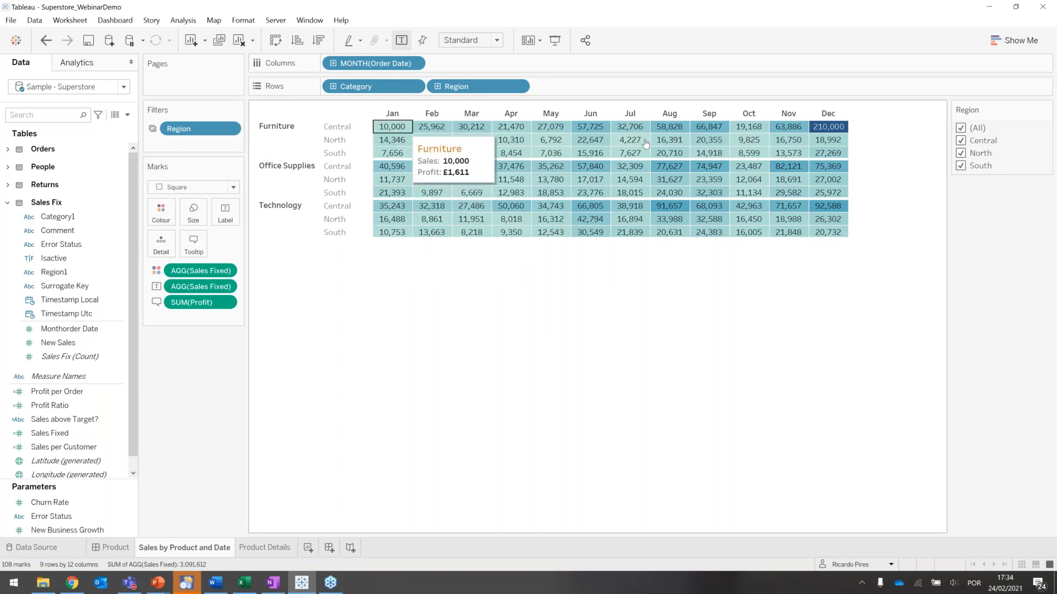
# - Filter the Sales by Product and Date sheet by Isactive, keeping only the Null and True values
pyautogui.moveTo(830, 131)
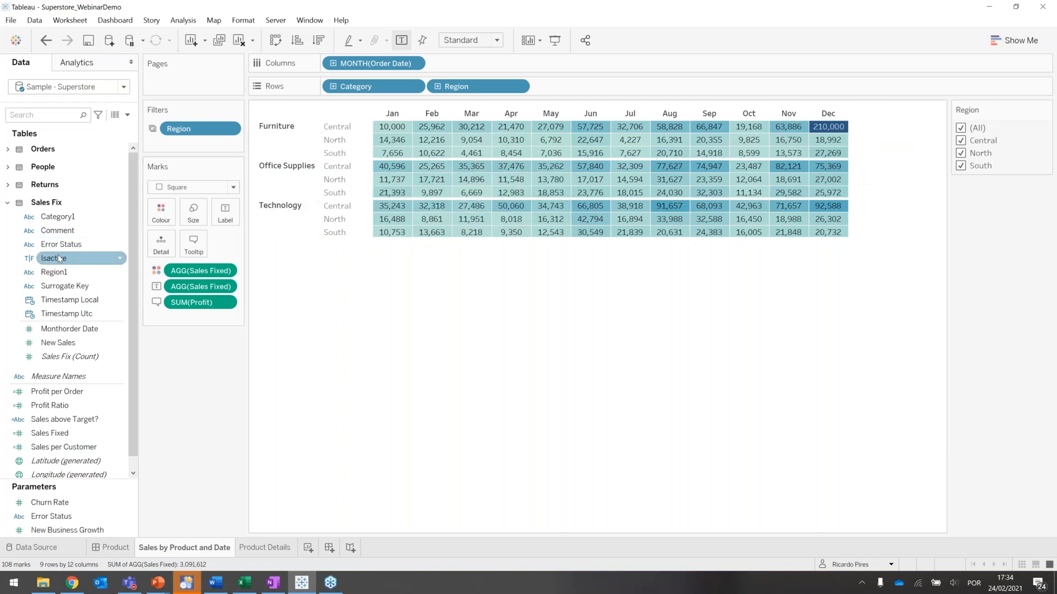
pyautogui.moveTo(59, 259); pyautogui.dragTo(188, 145)
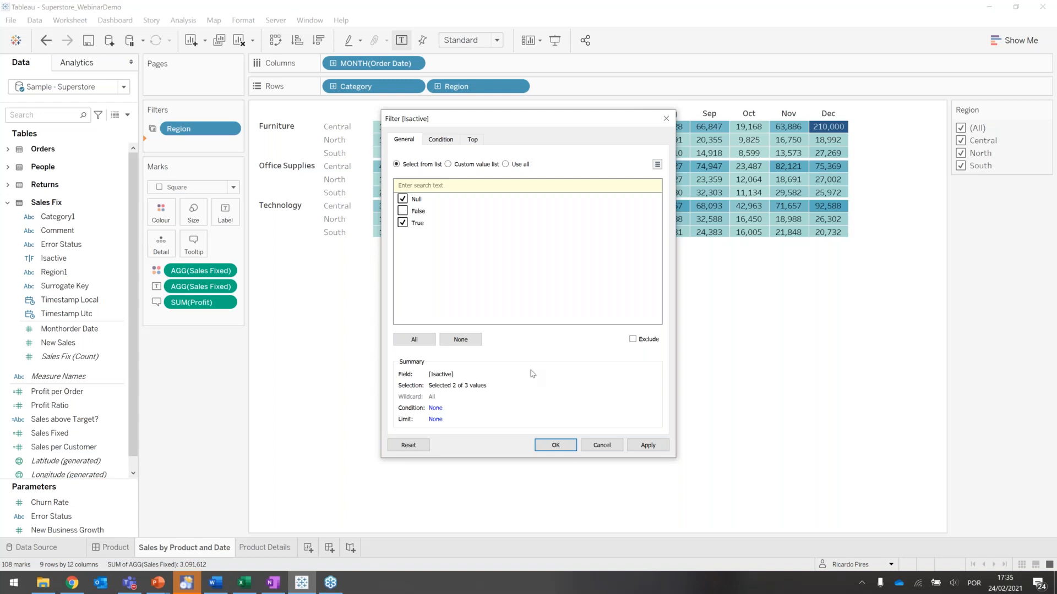
pyautogui.click(556, 446)
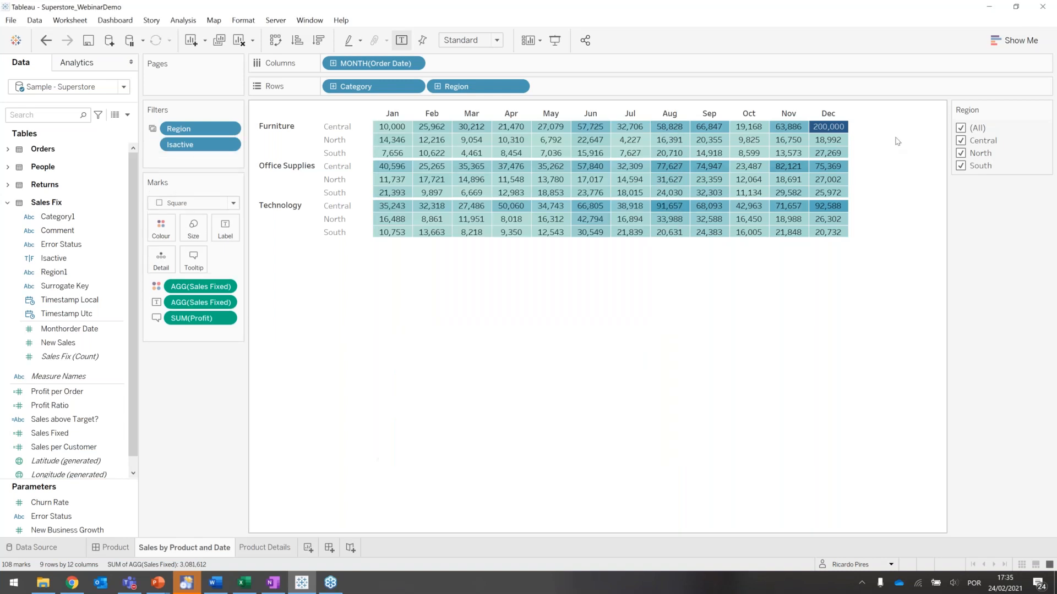
# - On the Product dashboard, submit a fix for North Furniture in January with New Sales 15000 and Error Status Medium
pyautogui.click(115, 547)
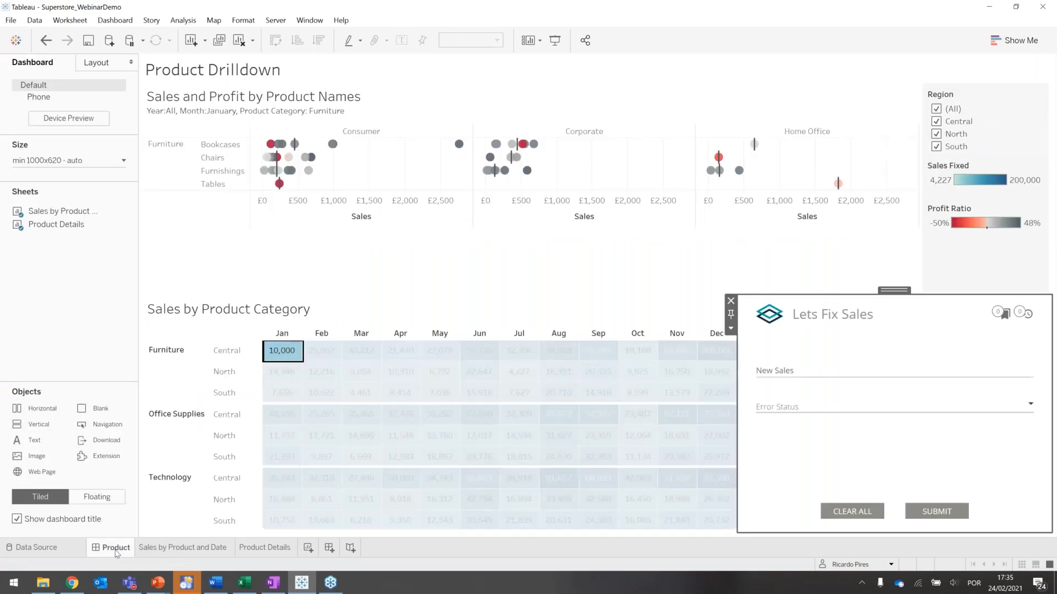
pyautogui.click(280, 353)
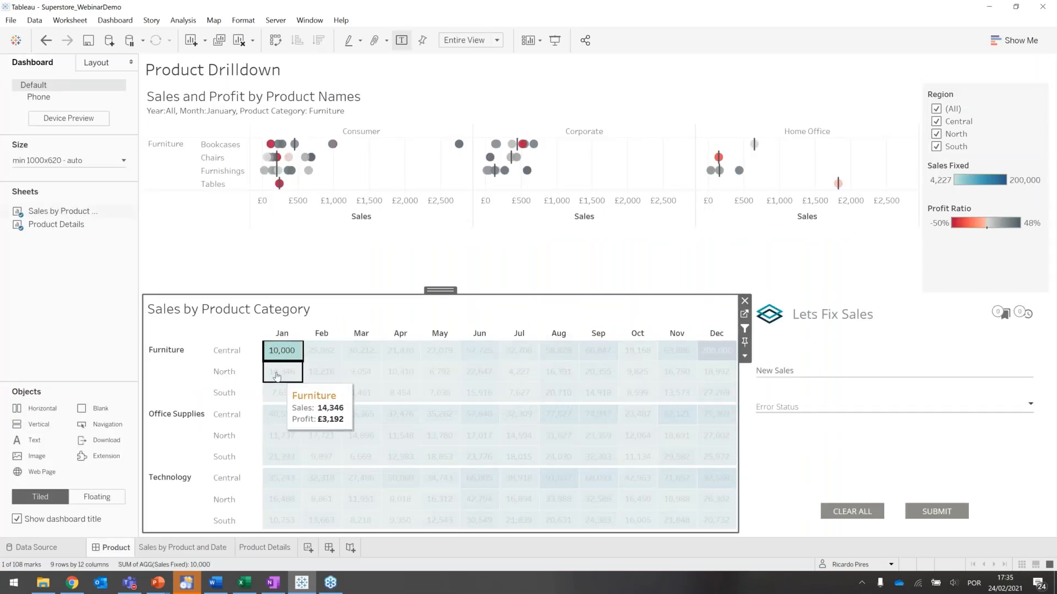
pyautogui.click(277, 376)
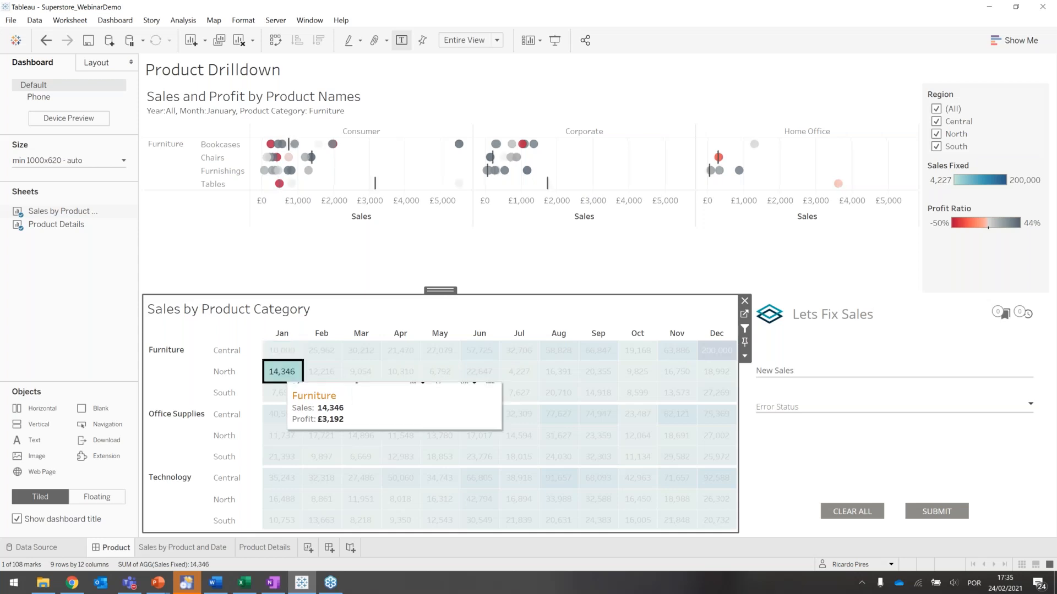
pyautogui.click(779, 371)
pyautogui.write('15000')
pyautogui.click(777, 406)
pyautogui.click(778, 445)
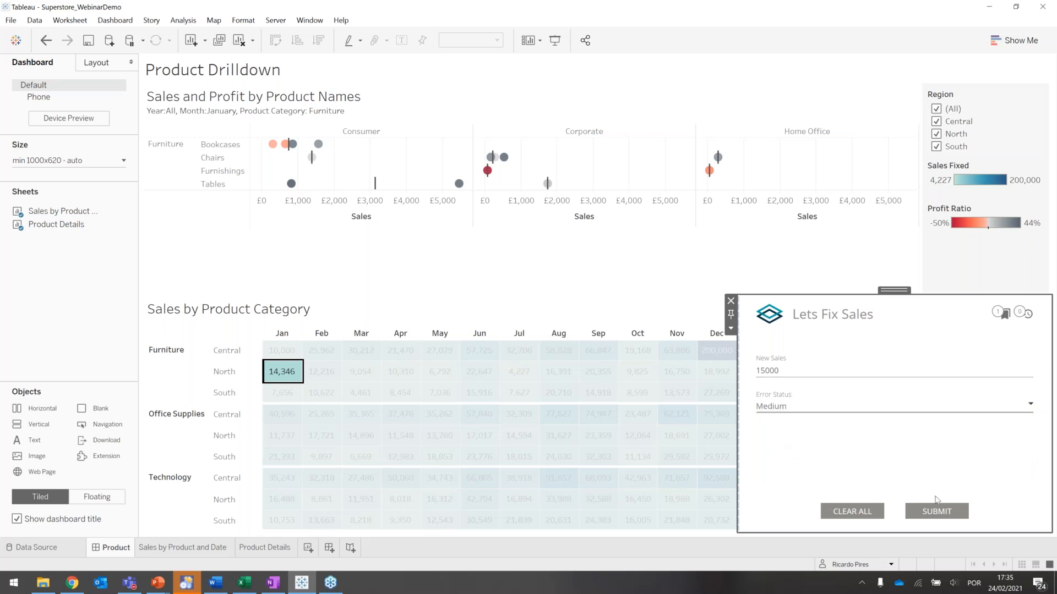
pyautogui.click(934, 518)
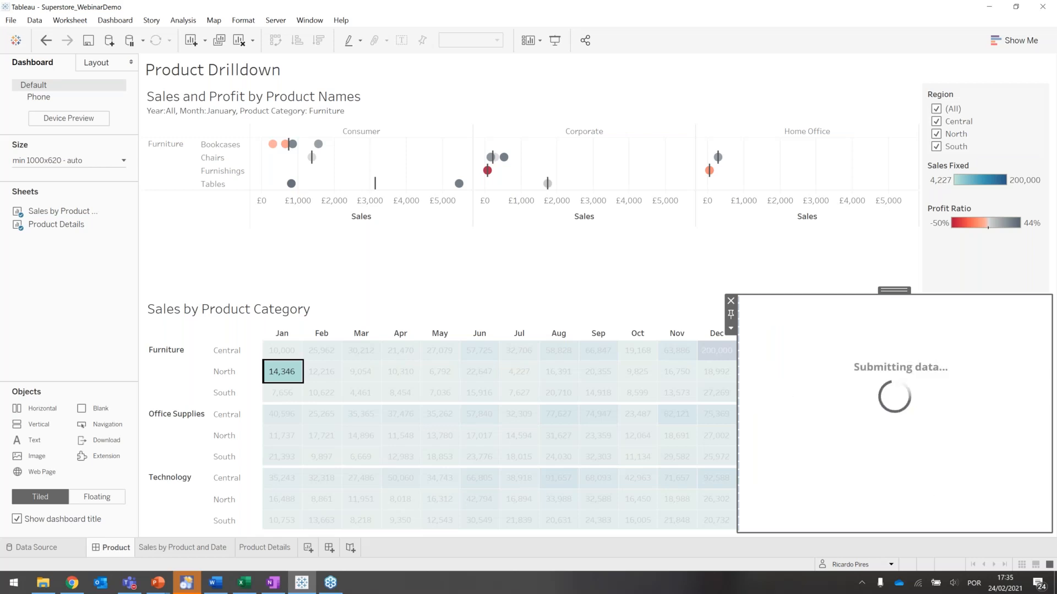
# - Open the configuration of the Lets Fix Sales Write-Back extension and sign in with the username and account password
pyautogui.click(731, 329)
pyautogui.click(778, 345)
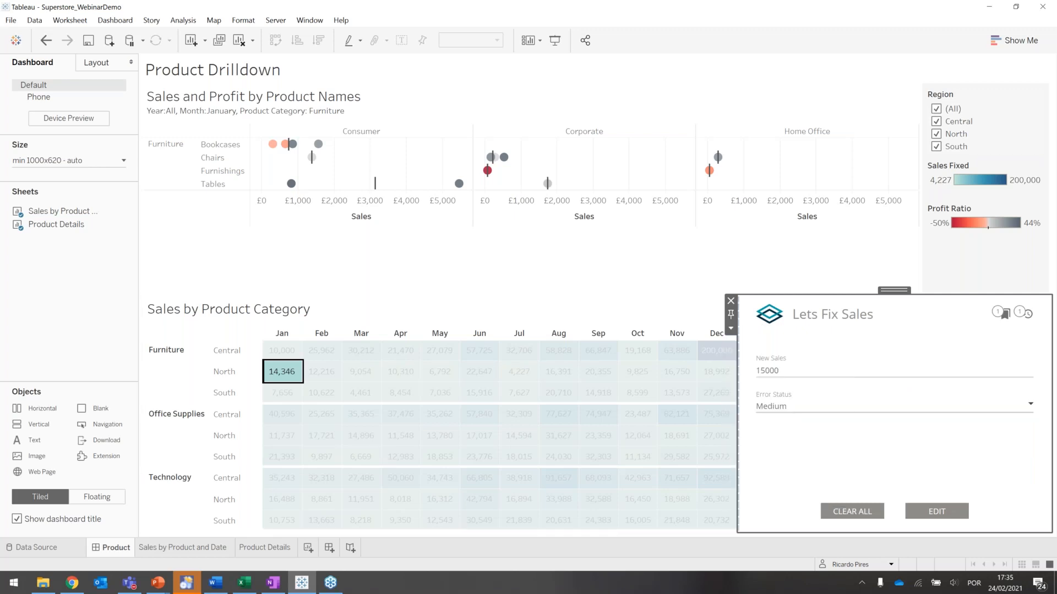
pyautogui.click(475, 242)
pyautogui.write('user1')
pyautogui.press('Tab')
pyautogui.write('password')
pyautogui.press('Return')
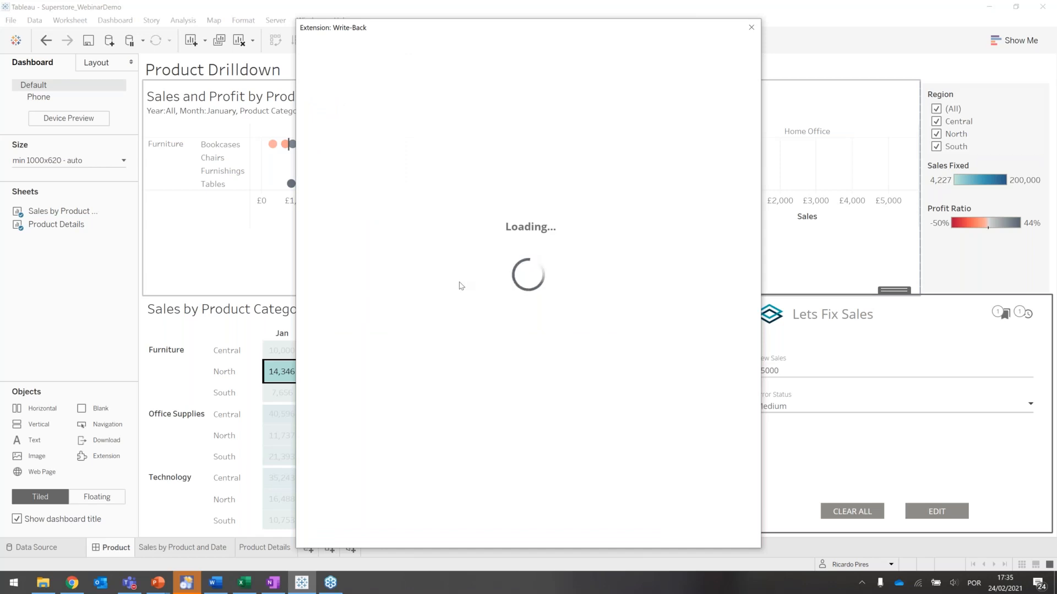
# - Enable Auto-Refresh Dashboard in the Write-Back dashboard settings and save the edited dataset
pyautogui.scroll(-5, 419, 322)
pyautogui.click(494, 499)
pyautogui.scroll(-3, 494, 416)
pyautogui.click(494, 367)
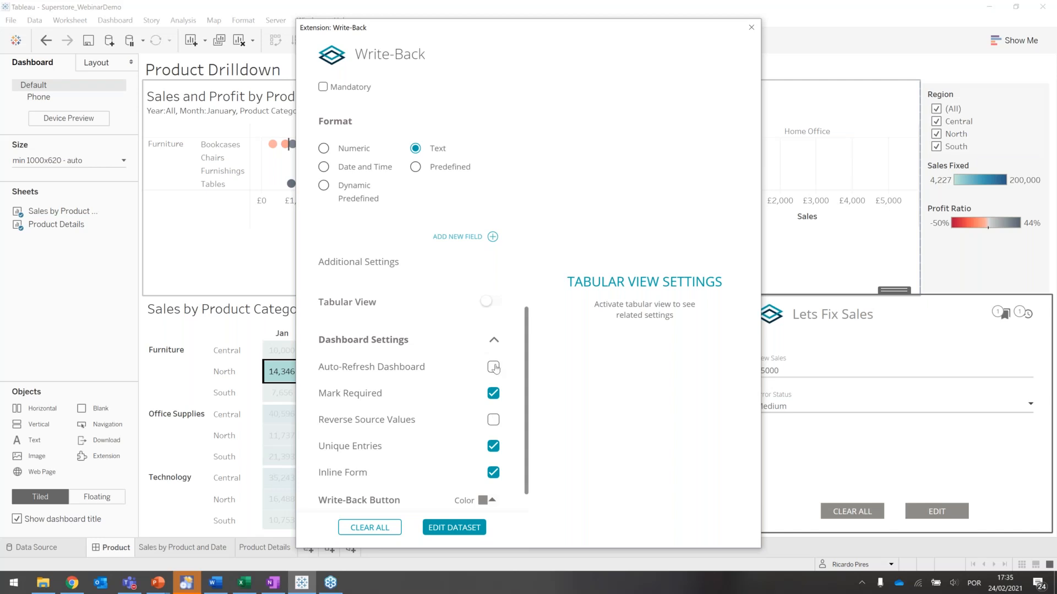
pyautogui.click(448, 529)
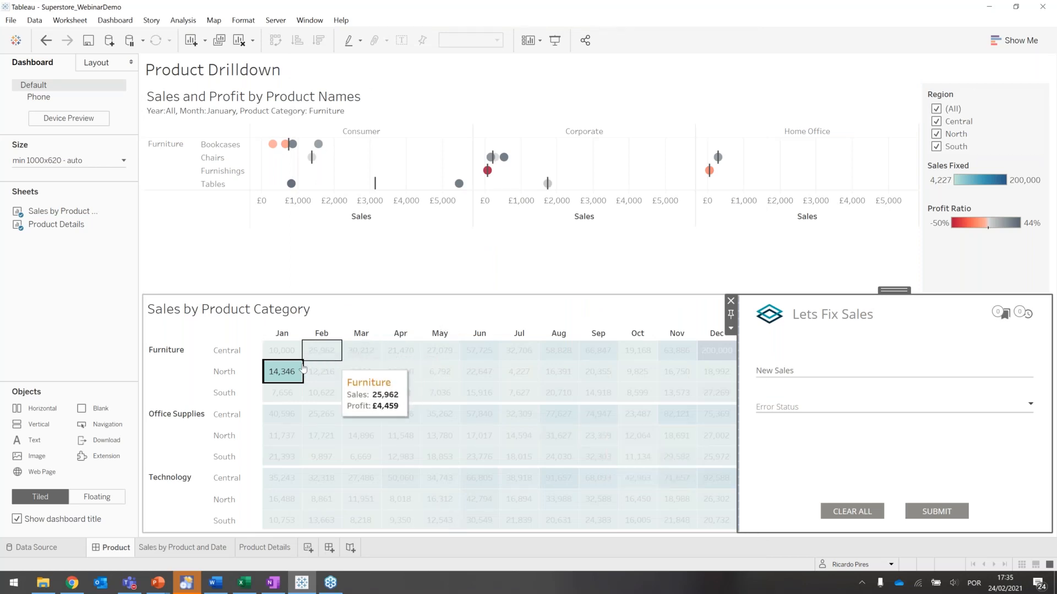
# - Check the January Furniture marks for North and South in Sales by Product Category, and clear the selection
pyautogui.click(279, 369)
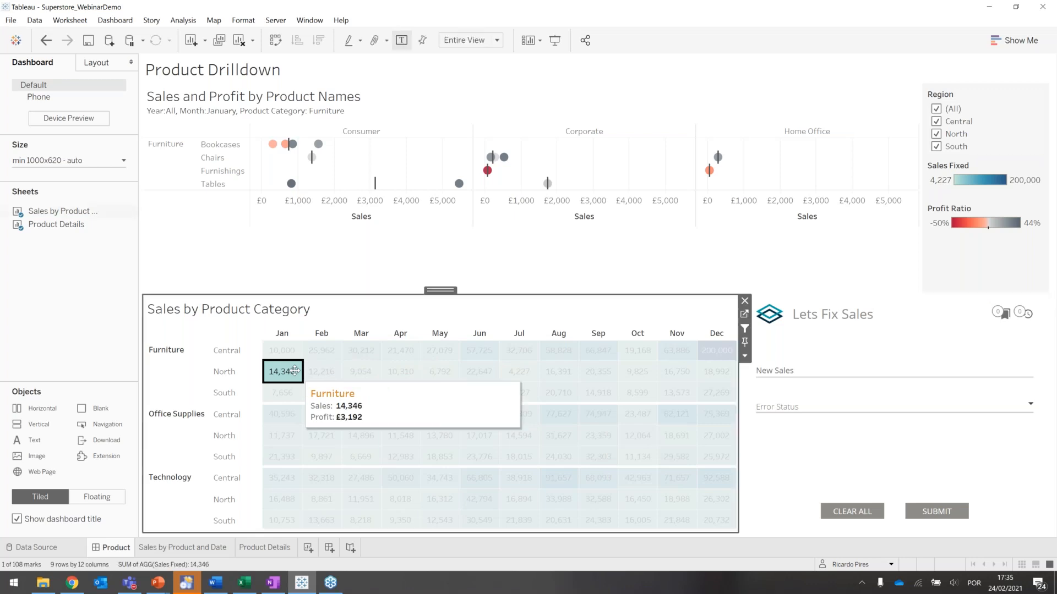
pyautogui.click(273, 368)
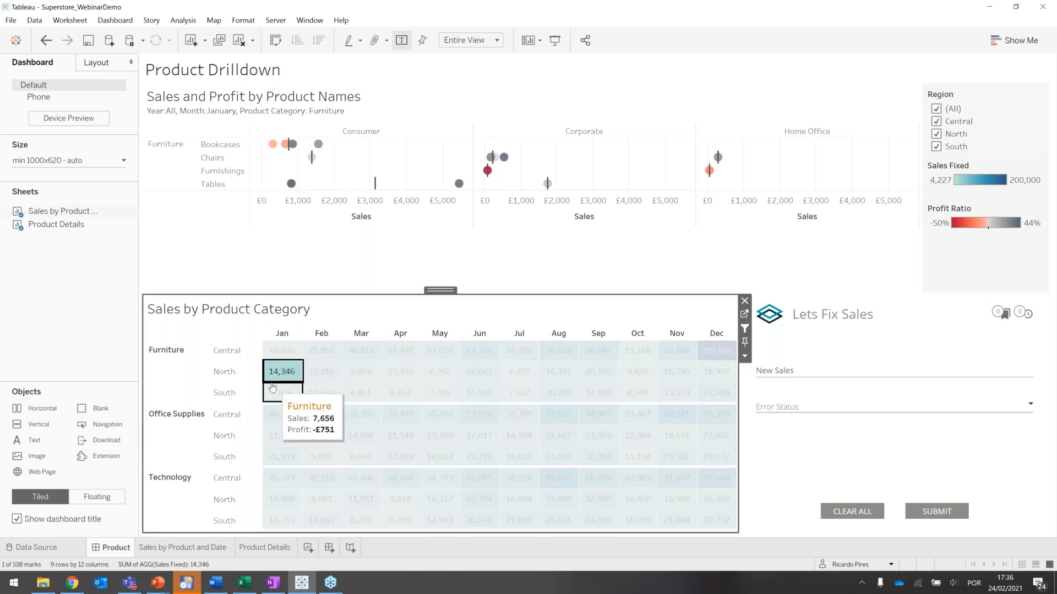
pyautogui.click(273, 387)
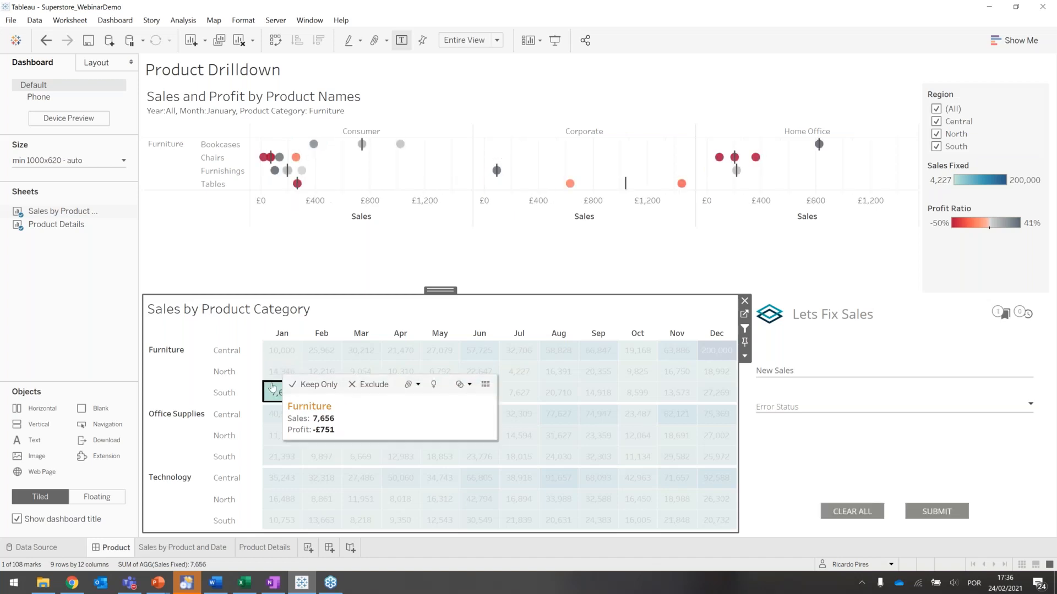
pyautogui.click(273, 387)
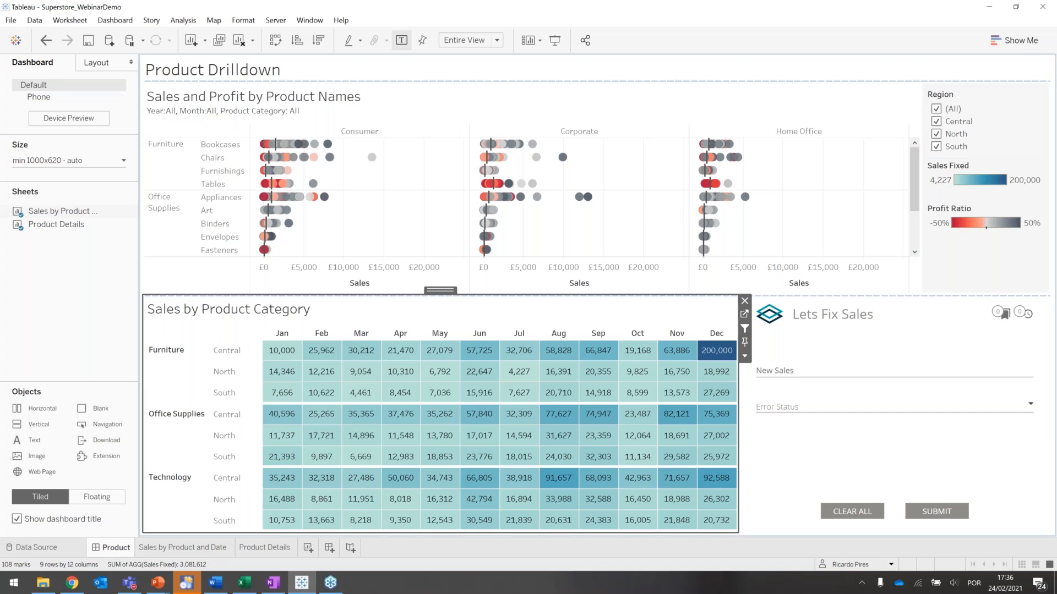
# - Switch to the PowerPoint slide show of the Write-Back webinar
pyautogui.hotkey('alt', 'Tab')
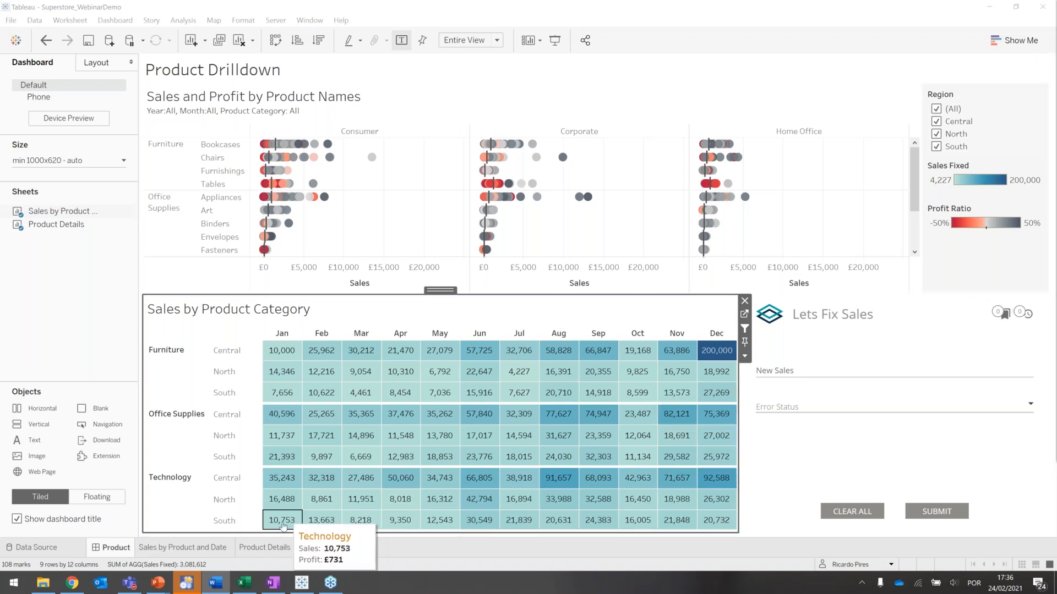
pyautogui.hotkey('alt', 'Tab')
pyautogui.hotkey('alt', 'Tab')
pyautogui.hotkey('alt', 'Tab')
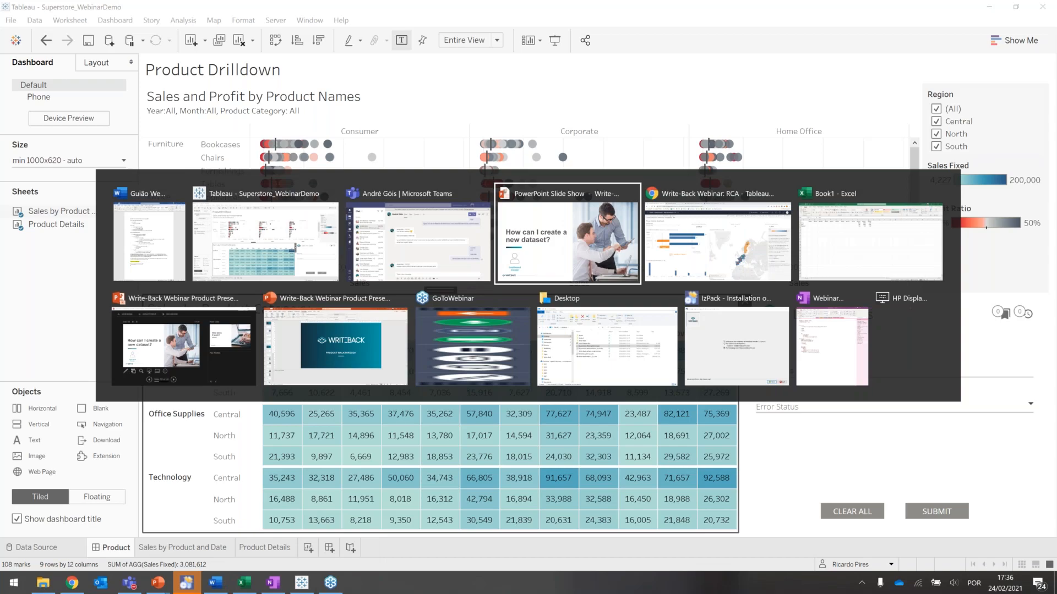